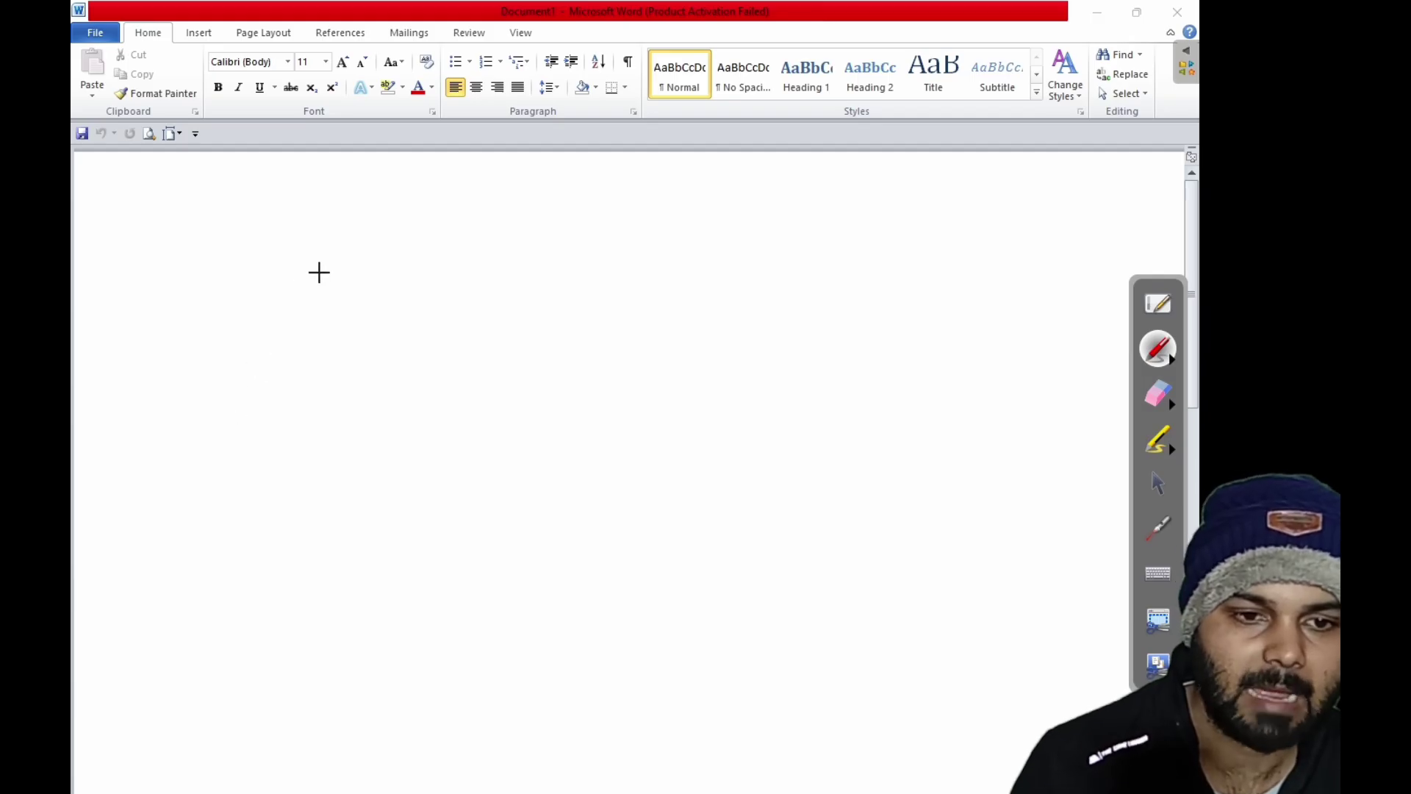
# Handwrite "MS Word" in red ink on the blank page, with an arrow leading to an underlined "Application software".
pyautogui.moveTo(328, 288)
pyautogui.mouseDown()
pyautogui.moveTo(429, 258)
pyautogui.moveTo(460, 266)
pyautogui.mouseUp()
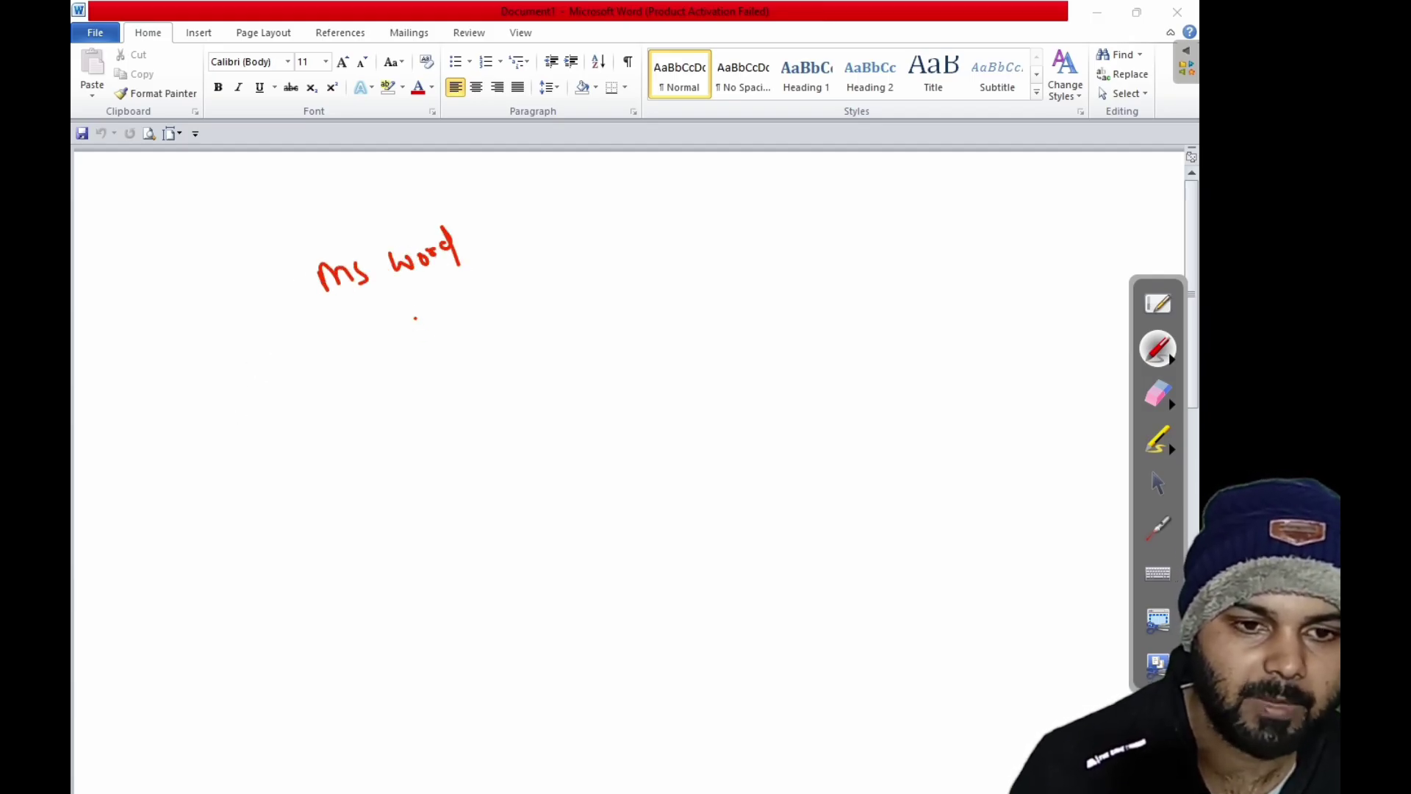
pyautogui.moveTo(414, 317)
pyautogui.mouseDown()
pyautogui.moveTo(460, 337)
pyautogui.moveTo(539, 331)
pyautogui.moveTo(550, 312)
pyautogui.moveTo(583, 316)
pyautogui.moveTo(592, 291)
pyautogui.moveTo(616, 363)
pyautogui.moveTo(616, 344)
pyautogui.moveTo(655, 318)
pyautogui.moveTo(713, 301)
pyautogui.mouseUp()
pyautogui.moveTo(713, 305)
pyautogui.mouseDown()
pyautogui.moveTo(722, 294)
pyautogui.moveTo(735, 318)
pyautogui.mouseUp()
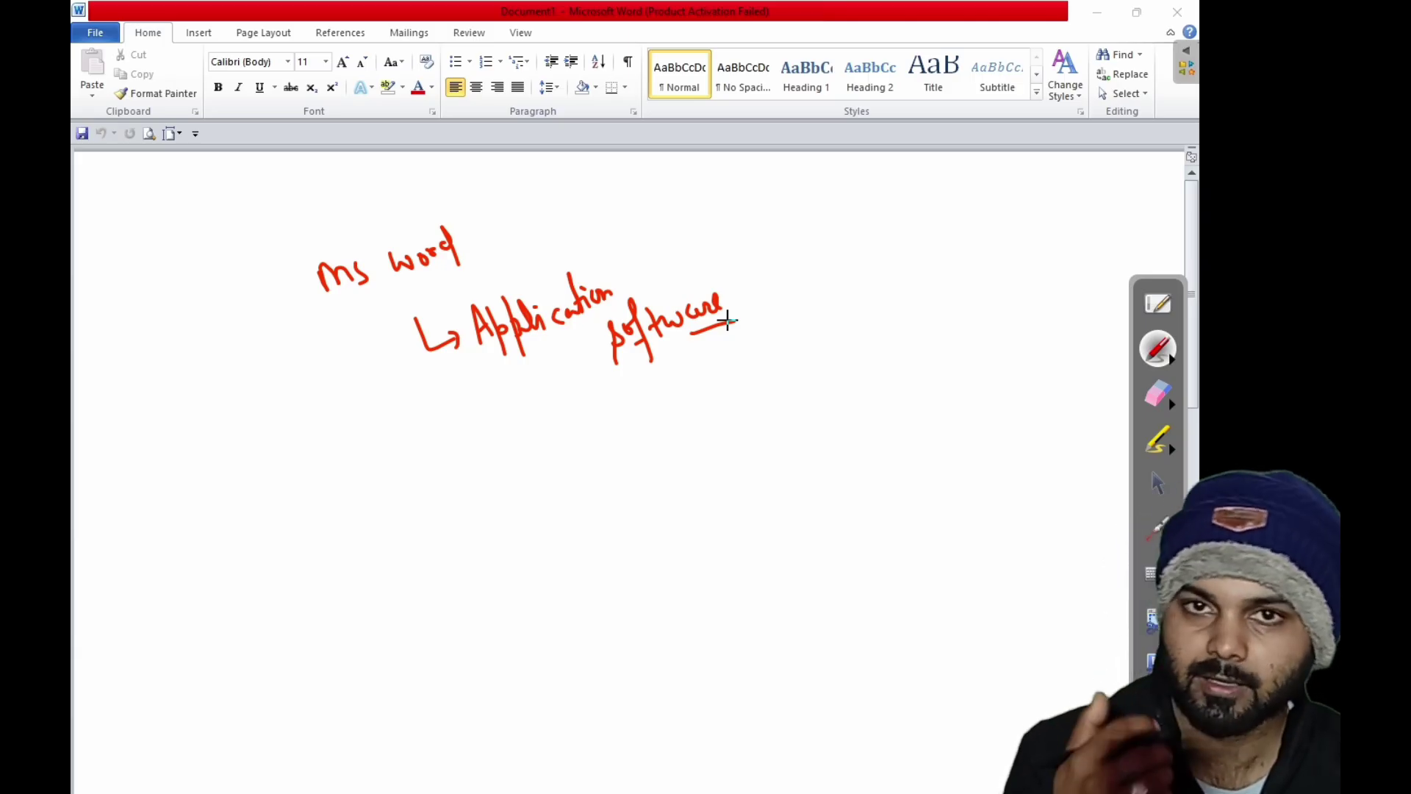
# Clear all ink and draw a red arrow from the title bar down to an underlined handwritten label "Title Bar".
pyautogui.click(1179, 399)
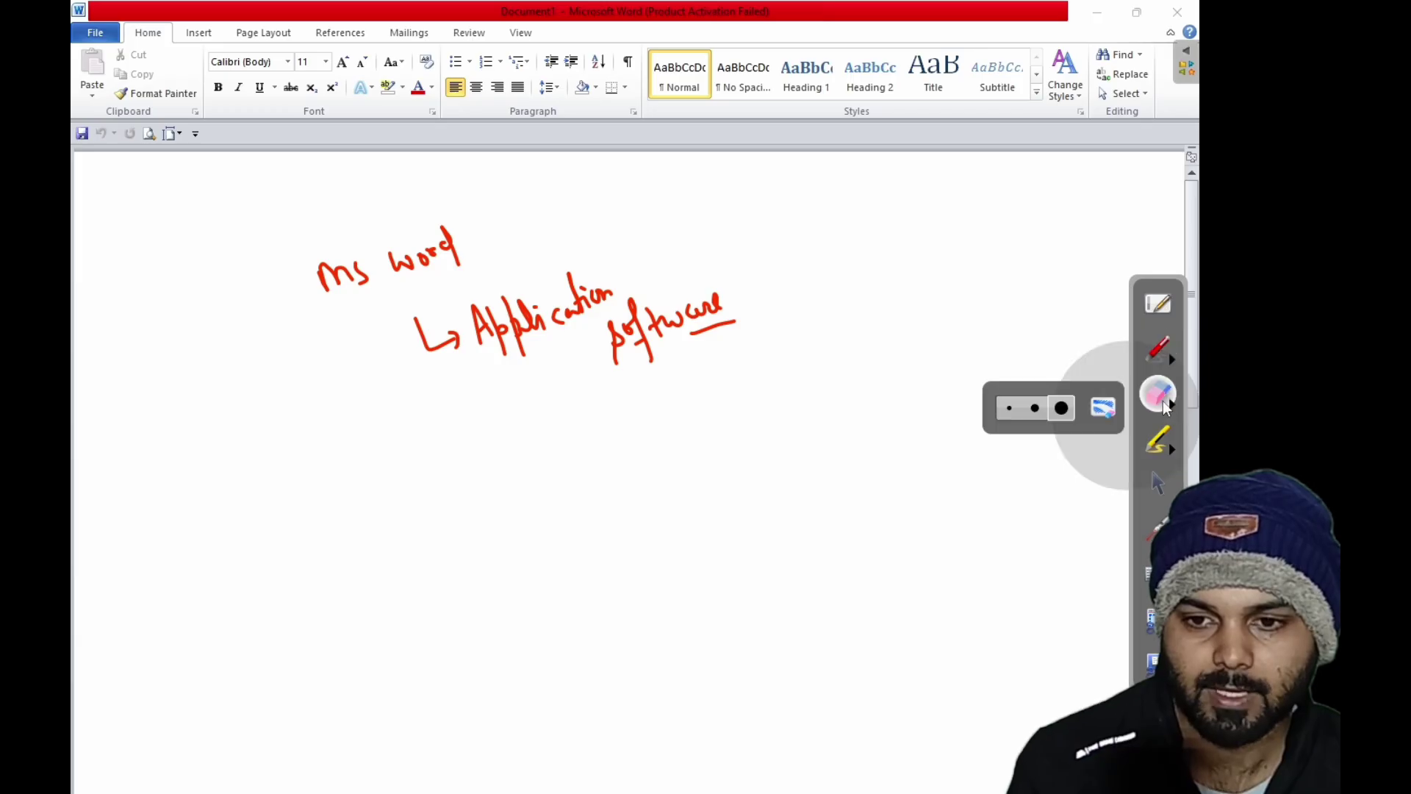
pyautogui.click(1103, 406)
pyautogui.click(1159, 351)
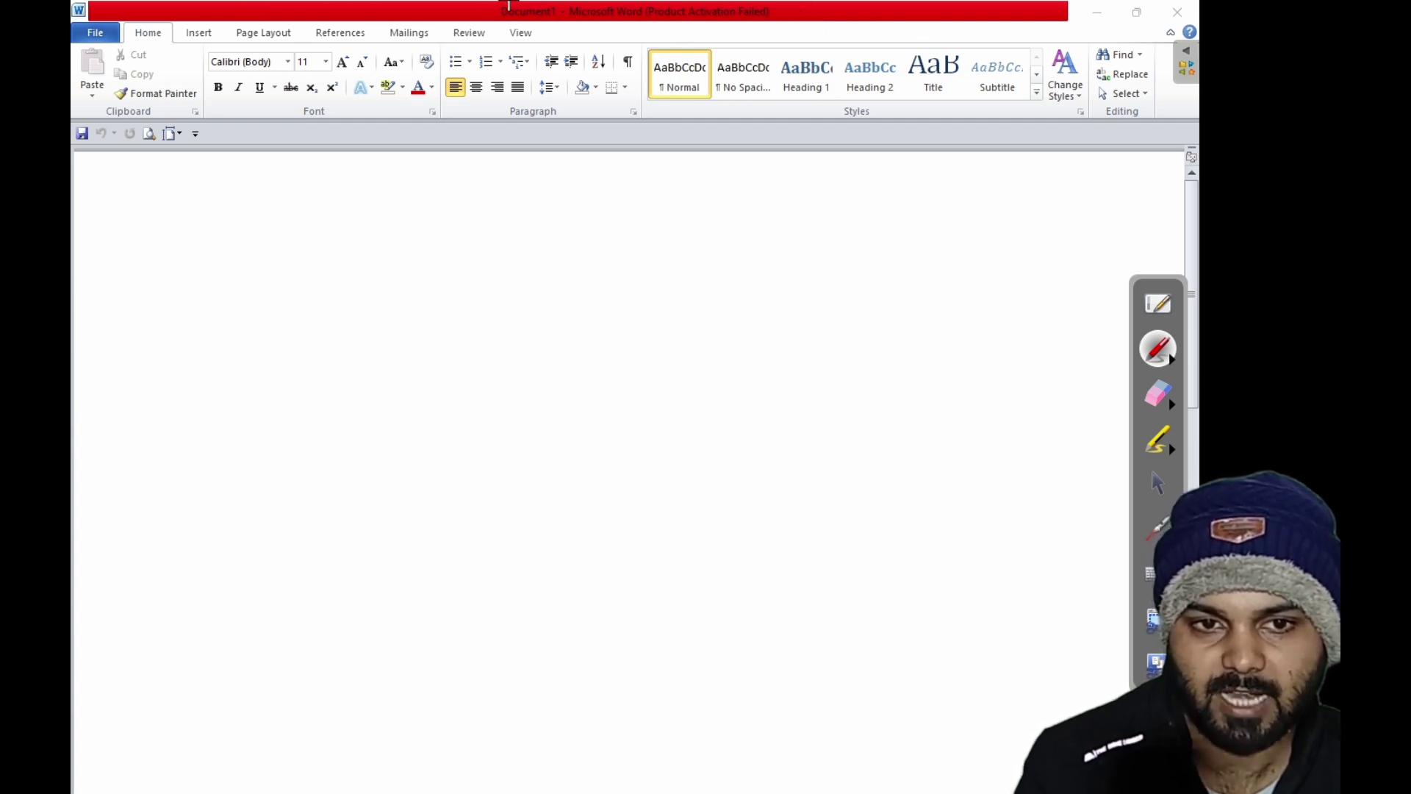
pyautogui.moveTo(420, 16)
pyautogui.mouseDown()
pyautogui.moveTo(437, 197)
pyautogui.moveTo(445, 235)
pyautogui.moveTo(447, 211)
pyautogui.moveTo(462, 236)
pyautogui.mouseUp()
pyautogui.moveTo(455, 219); pyautogui.dragTo(549, 237)
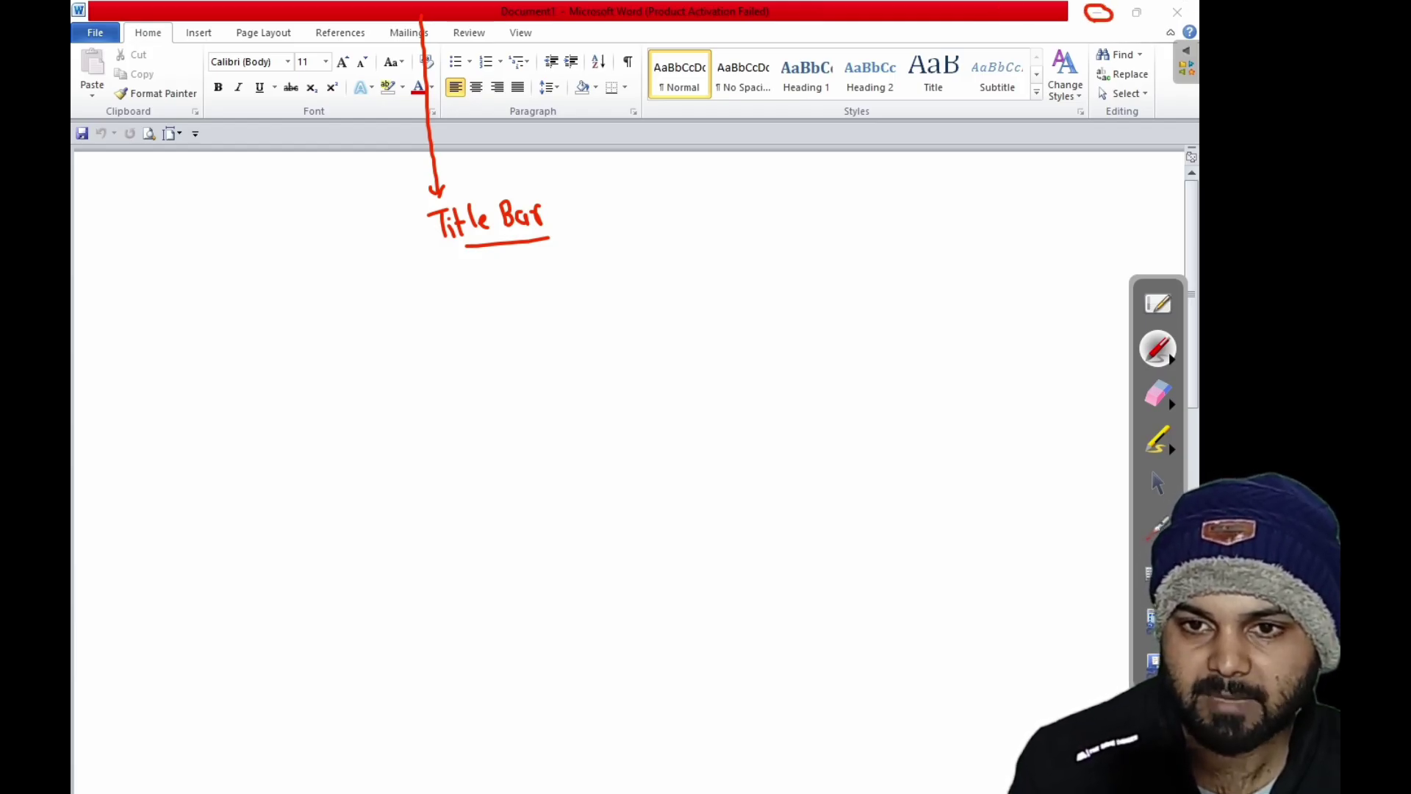
# Annotate the window's minimize and maximize controls in red with arrows to the handwritten labels "Minimize button" and "Maximize OR Restore".
pyautogui.moveTo(1097, 21)
pyautogui.mouseDown()
pyautogui.moveTo(1095, 175)
pyautogui.moveTo(1109, 157)
pyautogui.moveTo(1088, 200)
pyautogui.moveTo(1109, 194)
pyautogui.mouseUp()
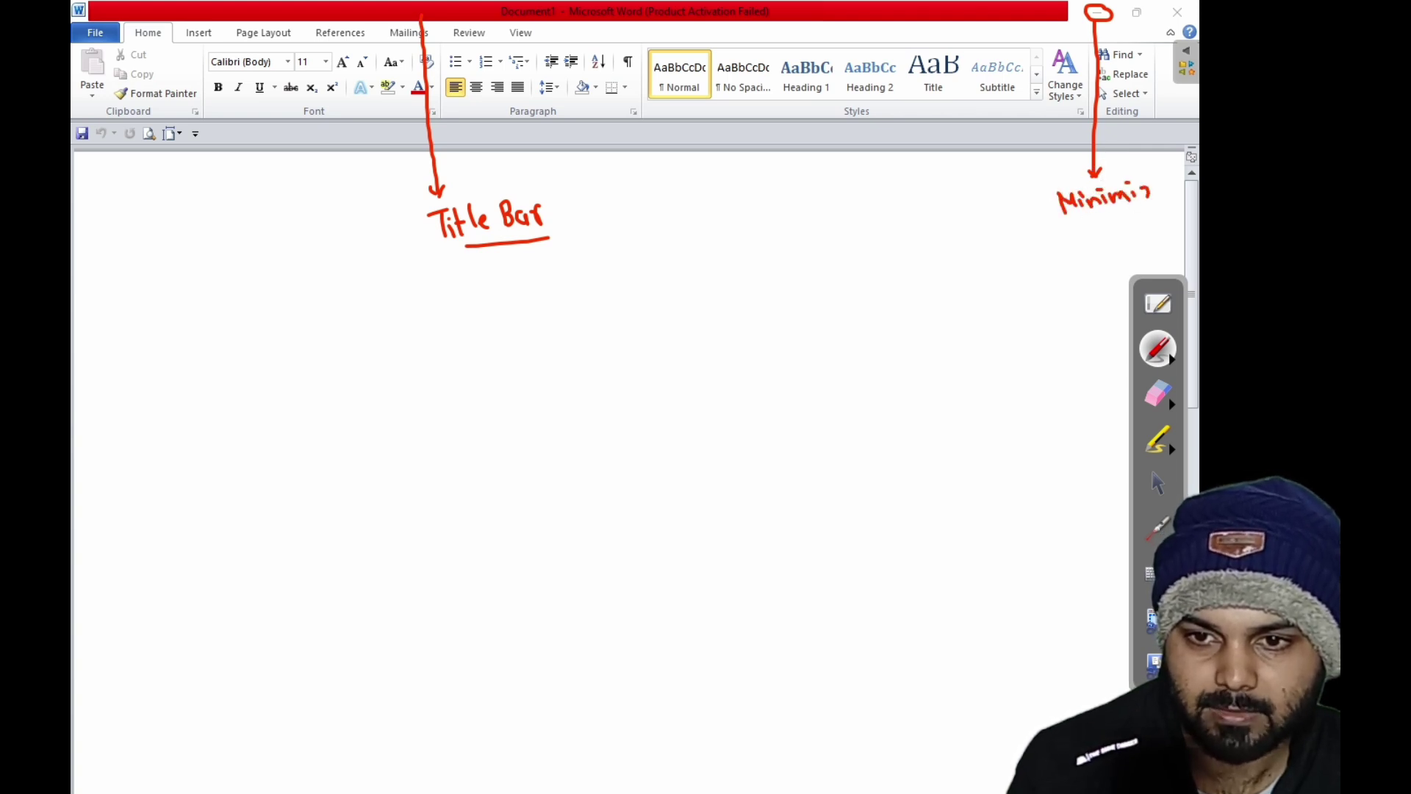
pyautogui.moveTo(1069, 228); pyautogui.dragTo(1081, 240)
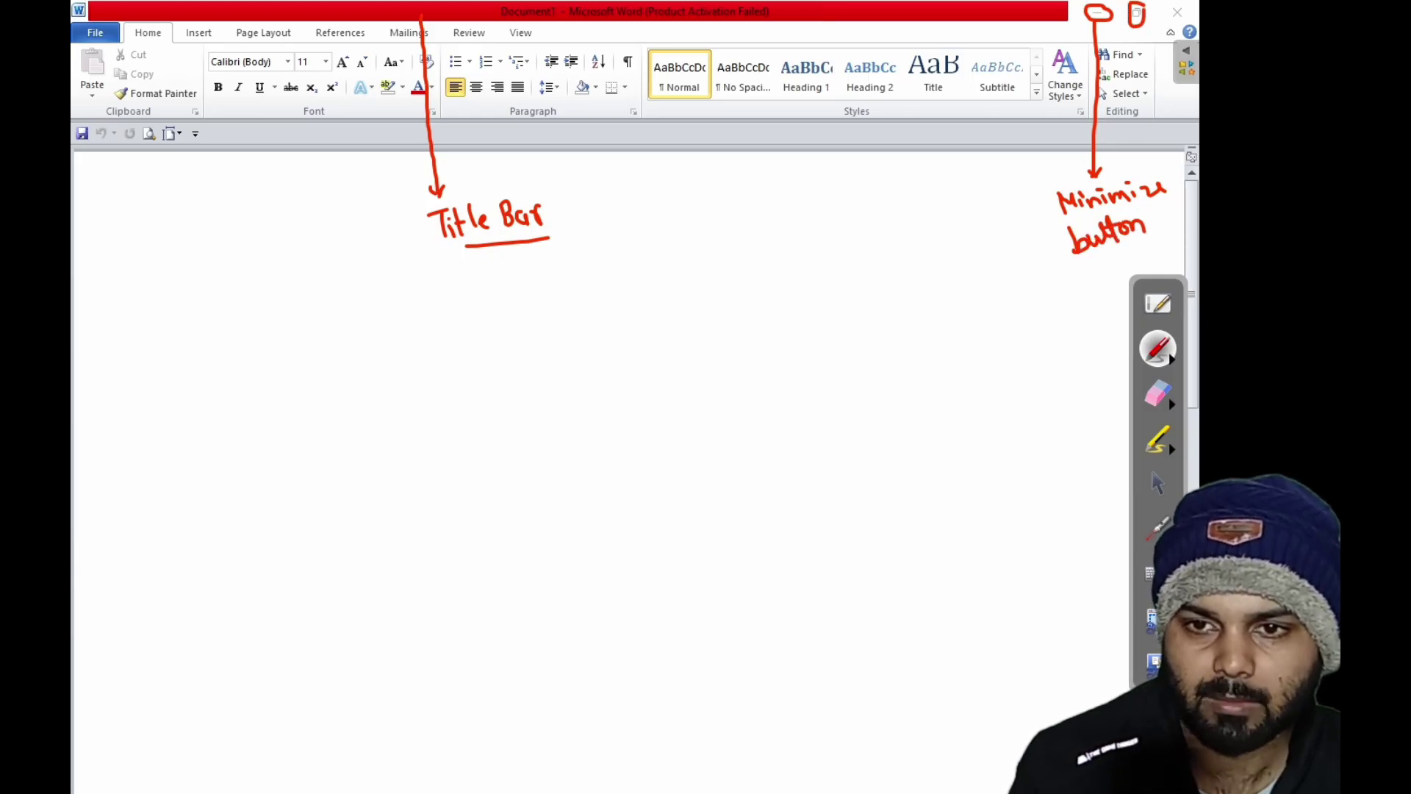
pyautogui.moveTo(1129, 29); pyautogui.dragTo(924, 207)
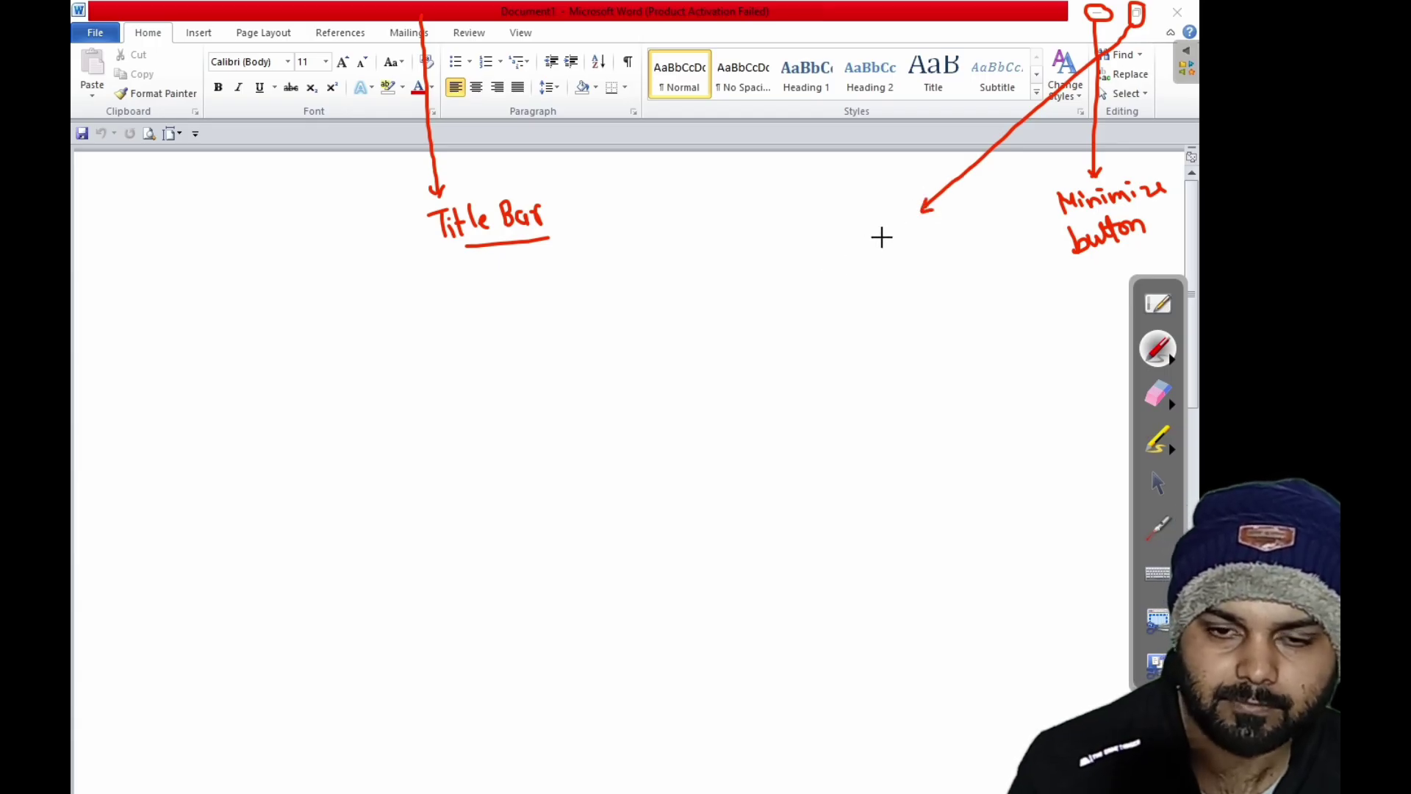
pyautogui.moveTo(917, 247)
pyautogui.mouseDown()
pyautogui.moveTo(928, 253)
pyautogui.moveTo(932, 229)
pyautogui.moveTo(965, 236)
pyautogui.moveTo(992, 218)
pyautogui.mouseUp()
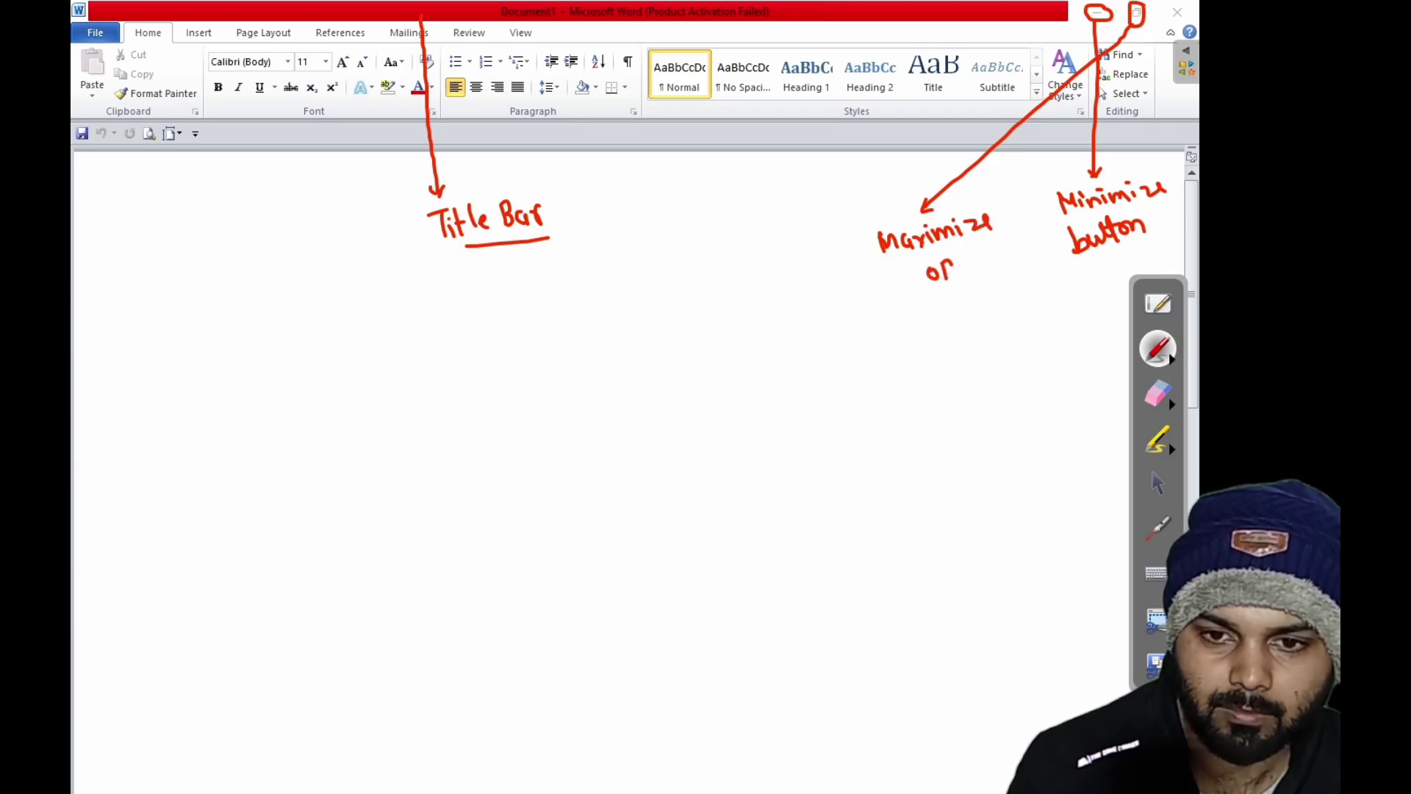
pyautogui.moveTo(950, 273)
pyautogui.mouseDown()
pyautogui.moveTo(963, 283)
pyautogui.moveTo(912, 316)
pyautogui.moveTo(1000, 292)
pyautogui.moveTo(1000, 308)
pyautogui.mouseUp()
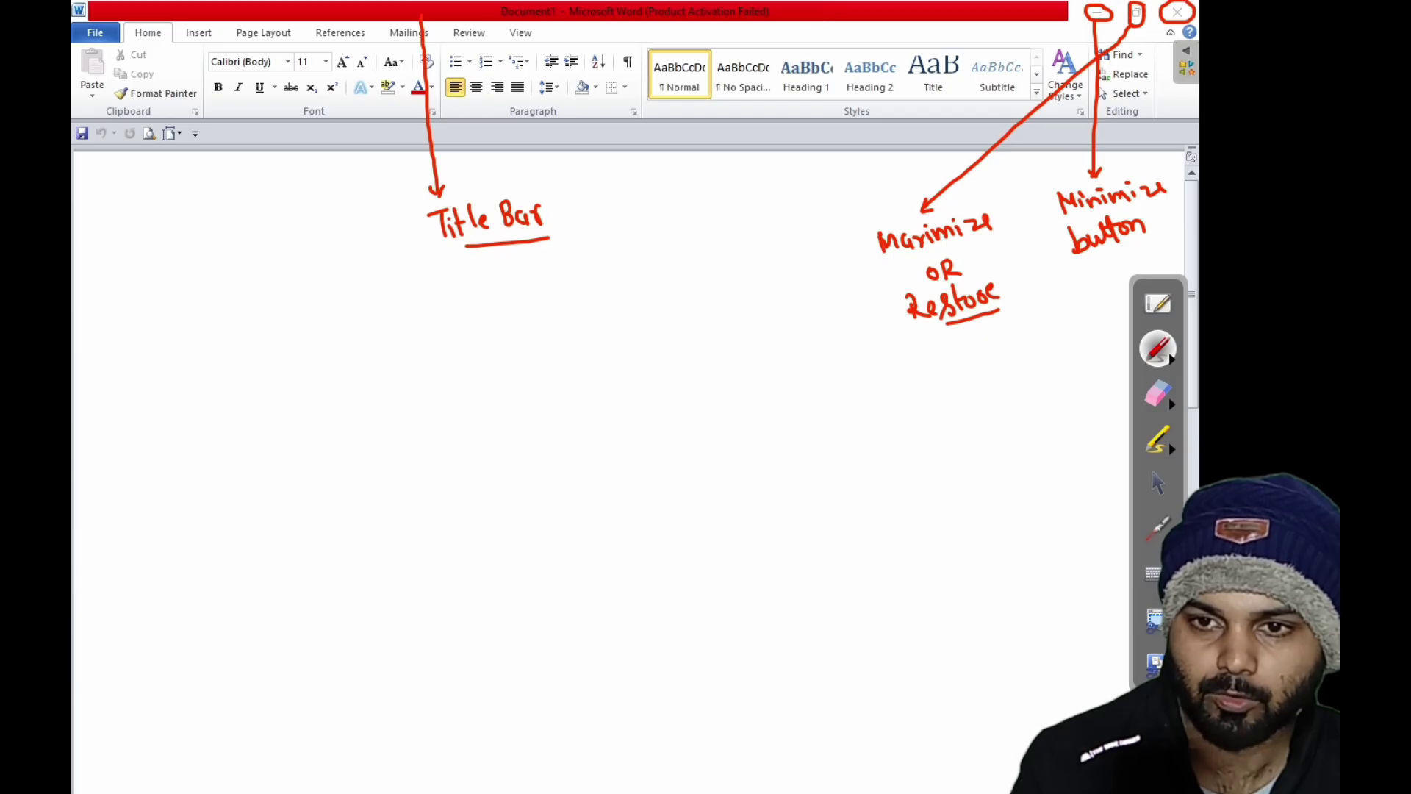
# Draw a red arrow from the window's close control to an underlined handwritten label "Close".
pyautogui.moveTo(1175, 16)
pyautogui.mouseDown()
pyautogui.moveTo(829, 172)
pyautogui.moveTo(817, 225)
pyautogui.mouseUp()
pyautogui.moveTo(829, 185)
pyautogui.mouseDown()
pyautogui.moveTo(827, 213)
pyautogui.moveTo(838, 196)
pyautogui.moveTo(852, 209)
pyautogui.moveTo(848, 197)
pyautogui.mouseUp()
pyautogui.moveTo(858, 188); pyautogui.dragTo(872, 189)
pyautogui.moveTo(820, 239); pyautogui.dragTo(887, 191)
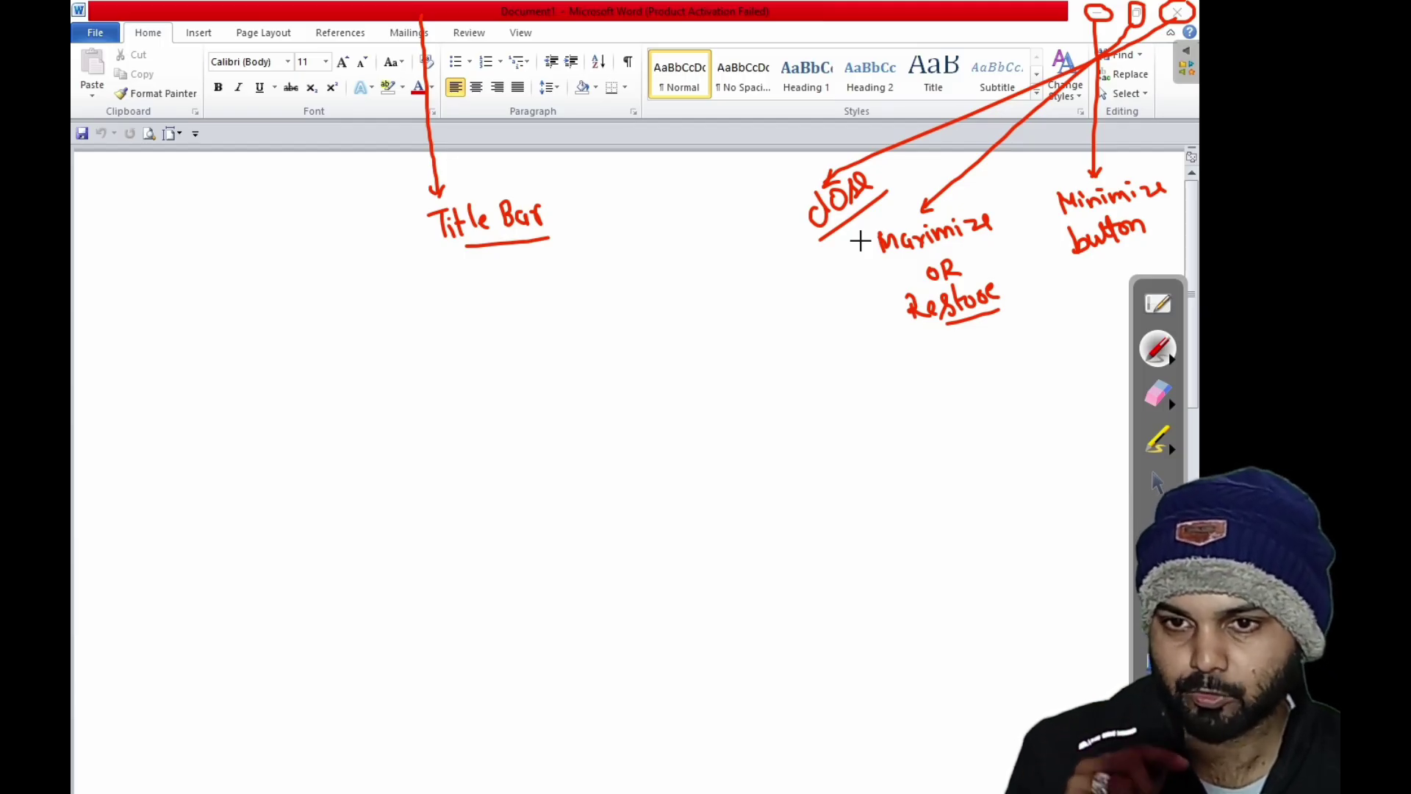
# Clear all ink and mark each ribbon tab name from File to View with a short red stroke.
pyautogui.click(1158, 399)
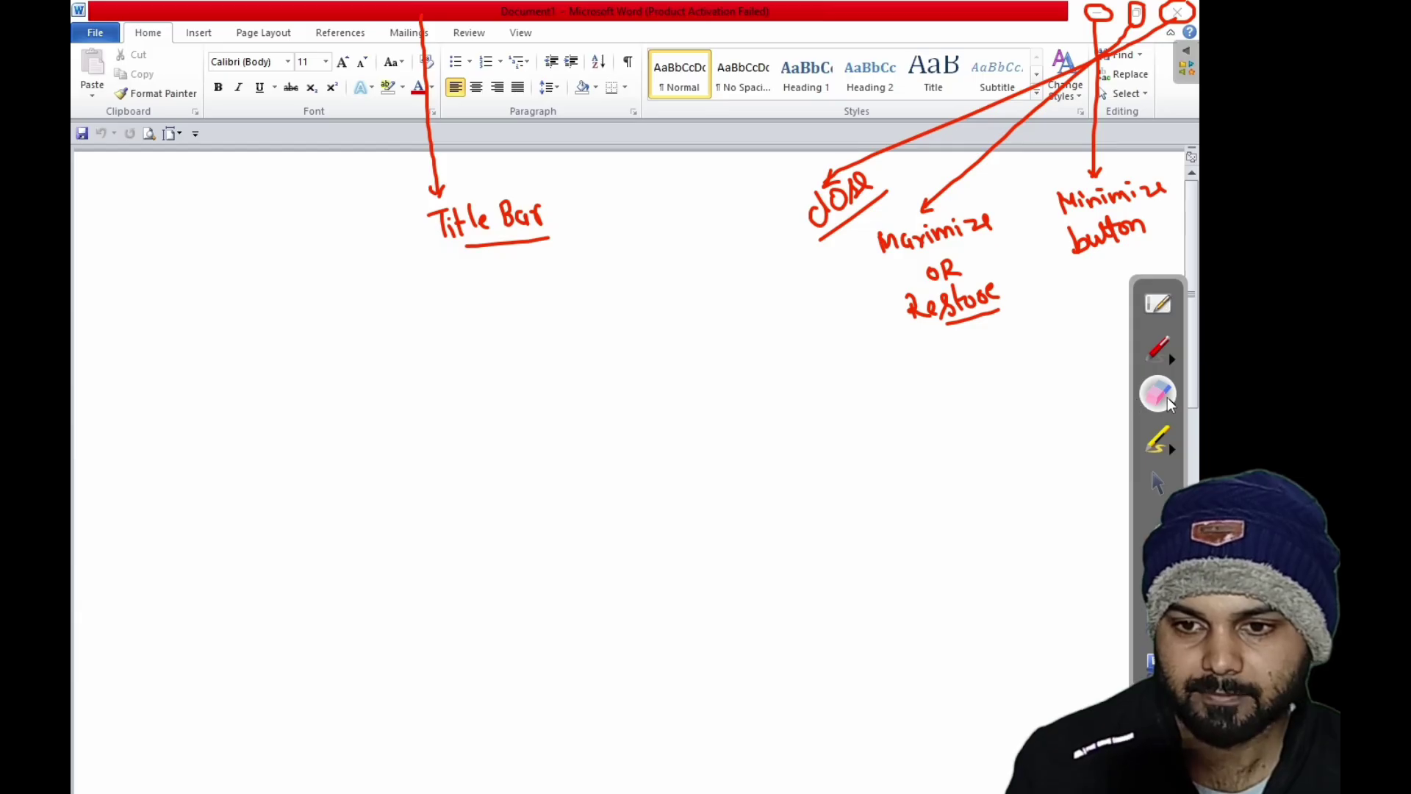
pyautogui.click(1160, 399)
pyautogui.click(1104, 409)
pyautogui.click(1158, 349)
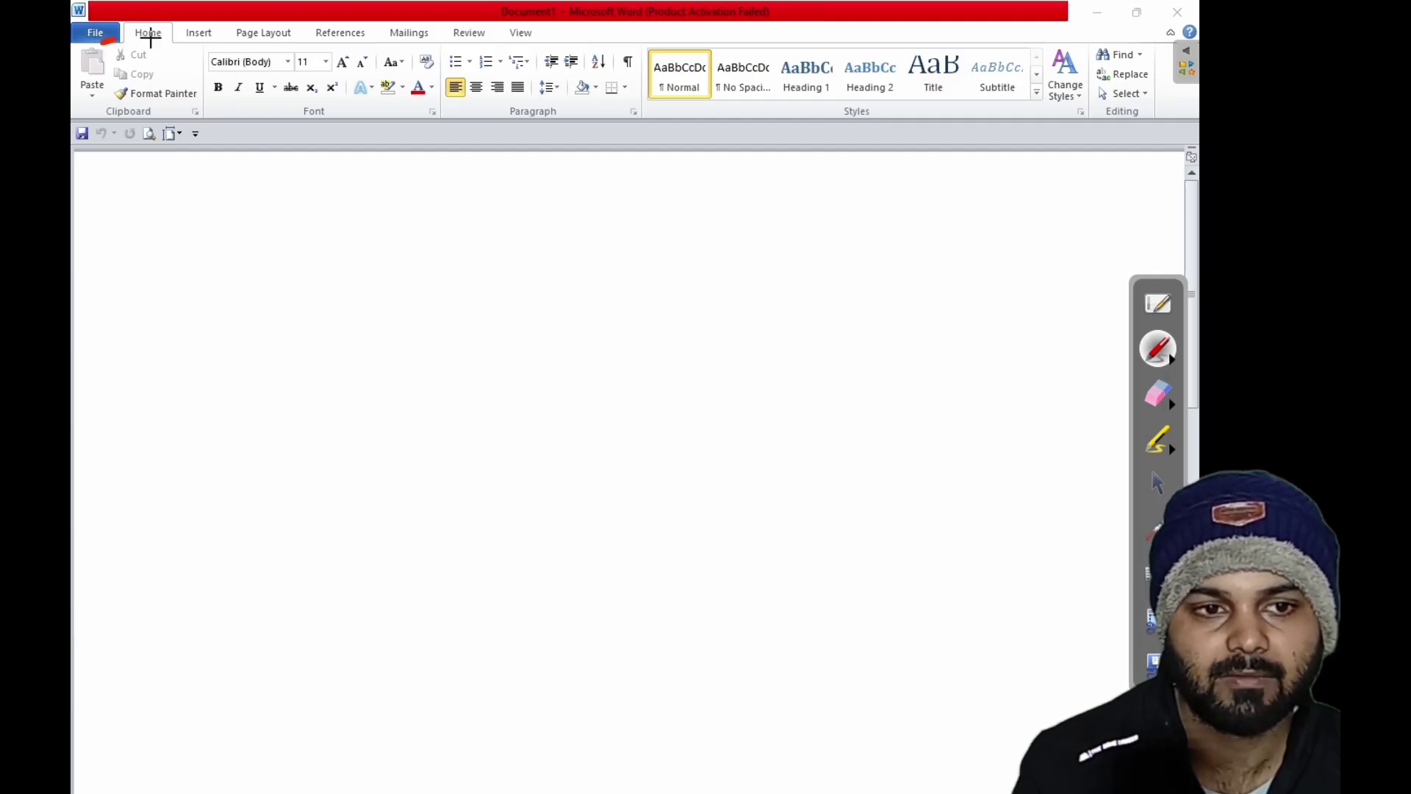
pyautogui.click(209, 38)
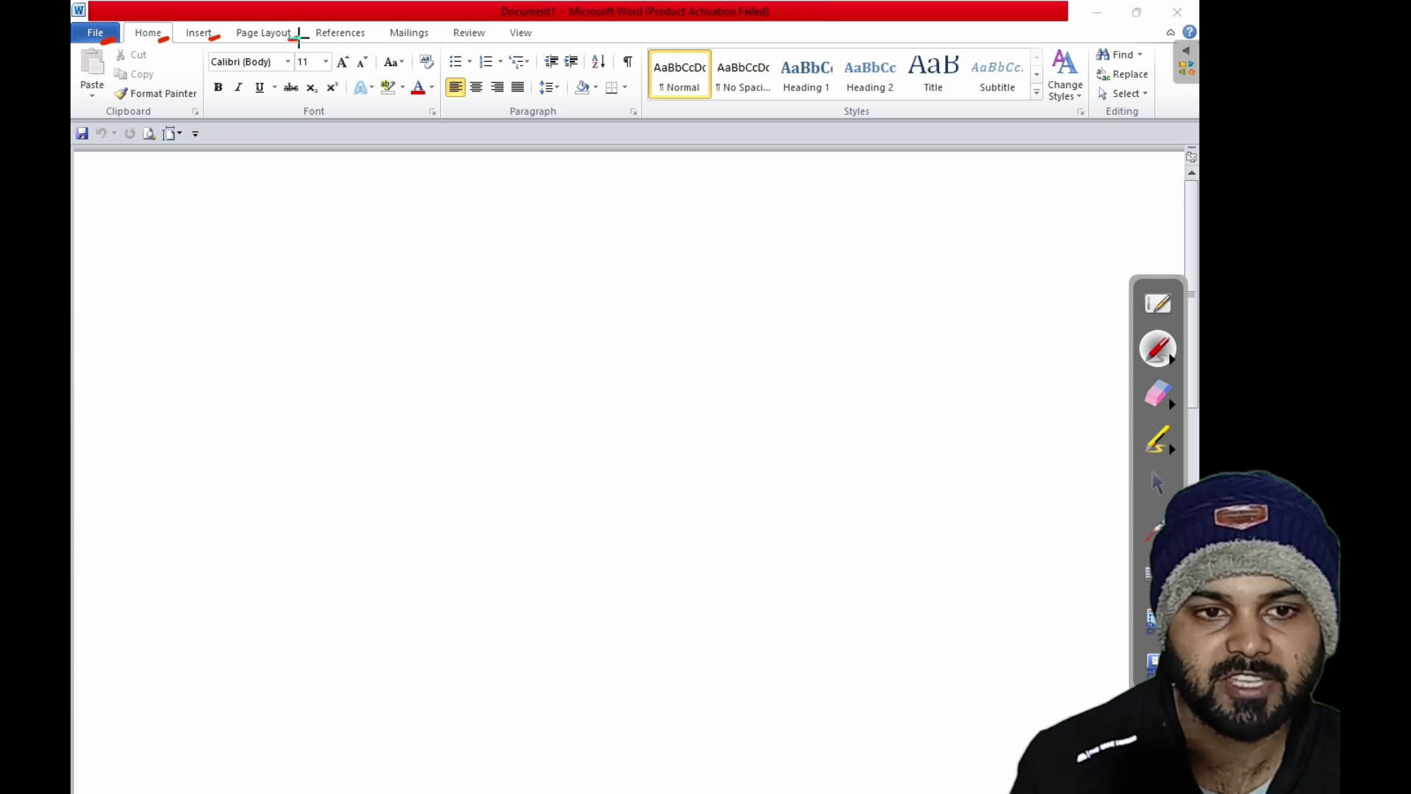
pyautogui.moveTo(363, 39); pyautogui.dragTo(537, 37)
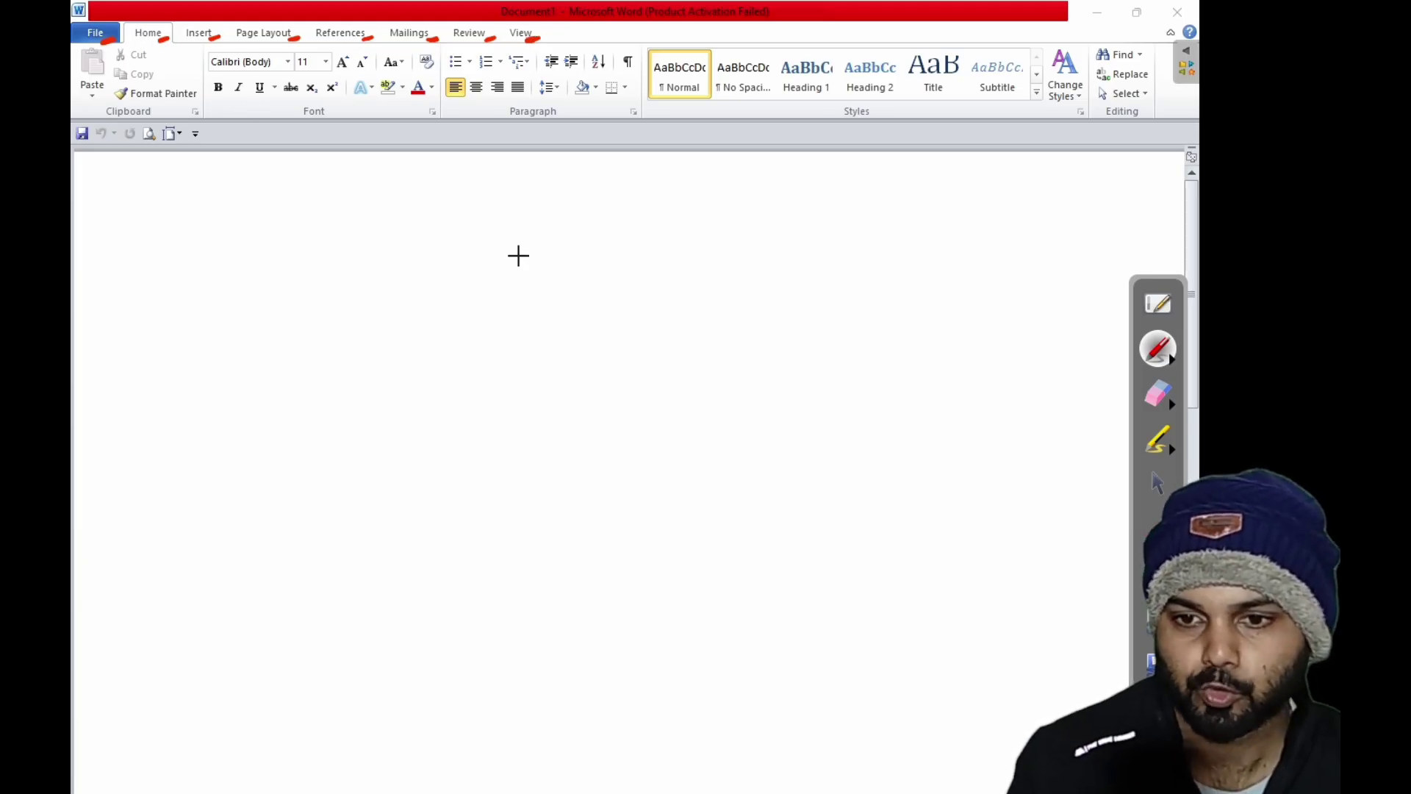
# Clear the tab marks and draw a red arrow from the Home tab to a handwritten label "Home".
pyautogui.click(1158, 395)
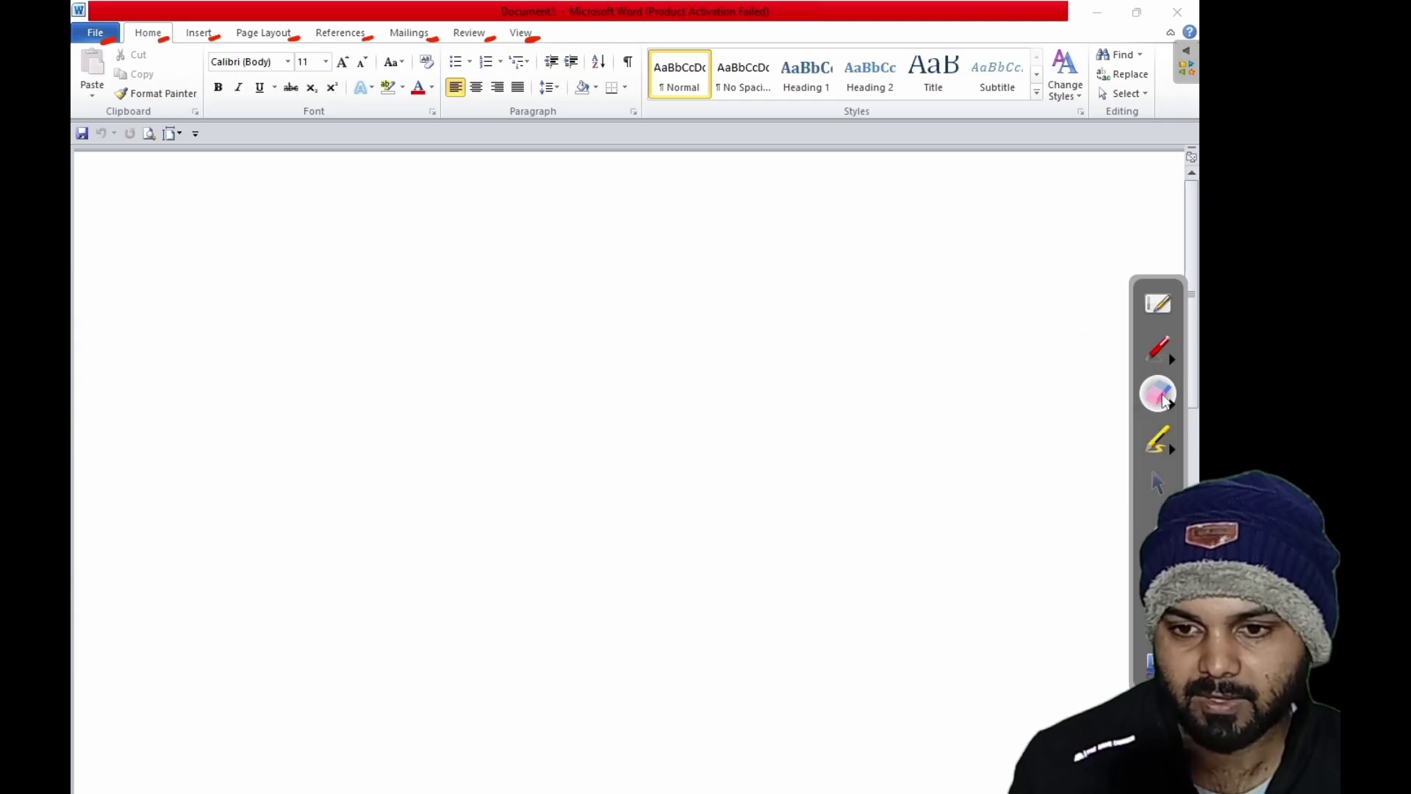
pyautogui.click(1173, 405)
pyautogui.click(1114, 400)
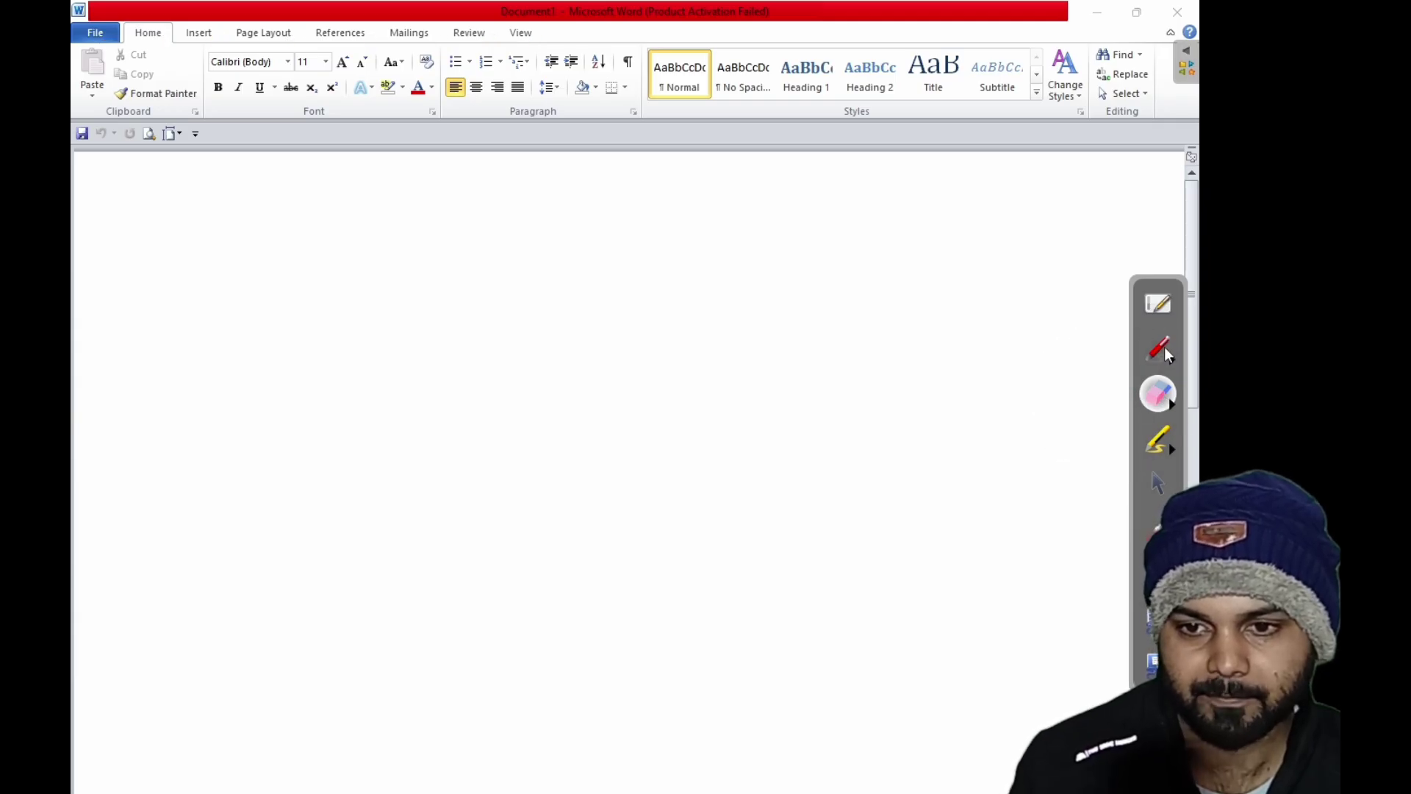
pyautogui.click(1160, 350)
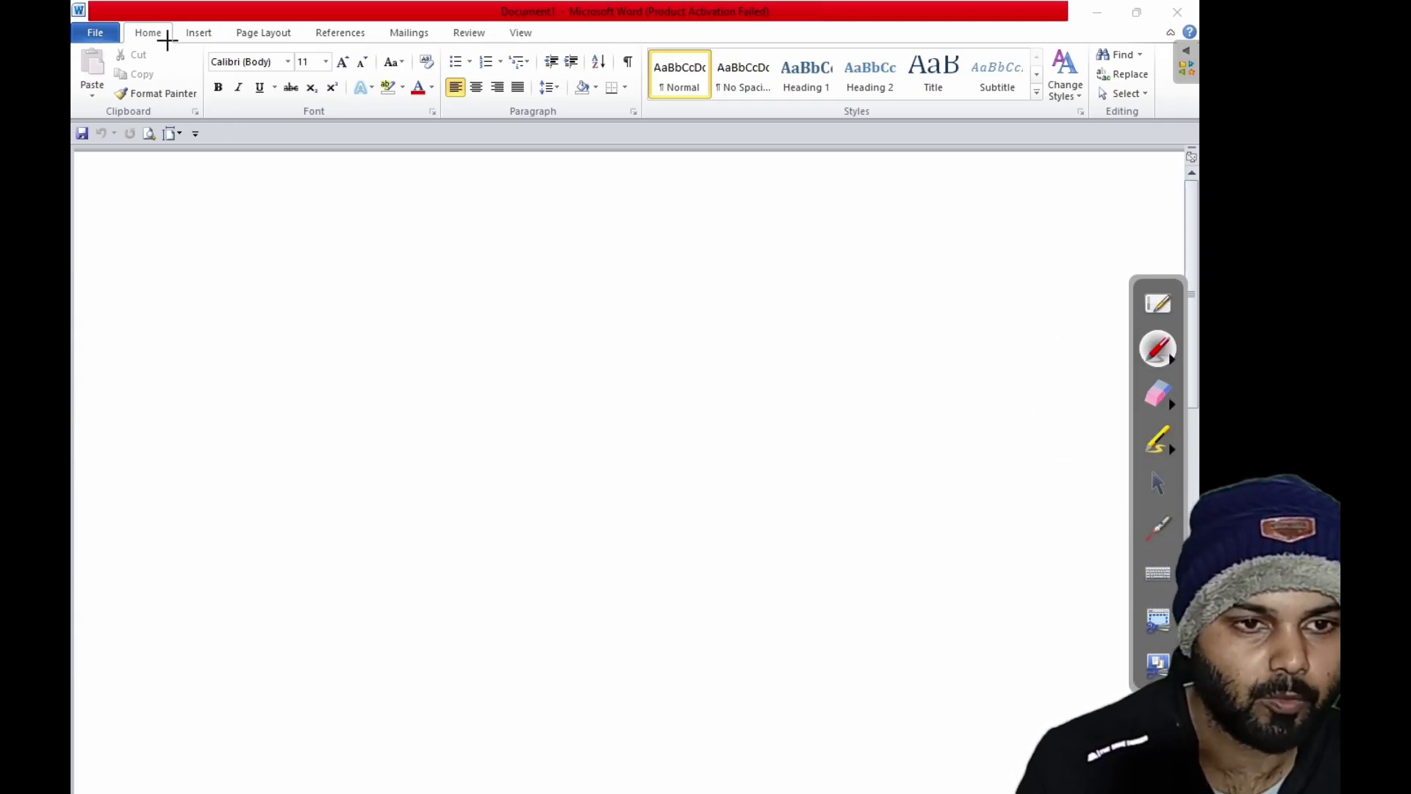
pyautogui.moveTo(165, 42)
pyautogui.mouseDown()
pyautogui.moveTo(221, 214)
pyautogui.moveTo(316, 233)
pyautogui.mouseUp()
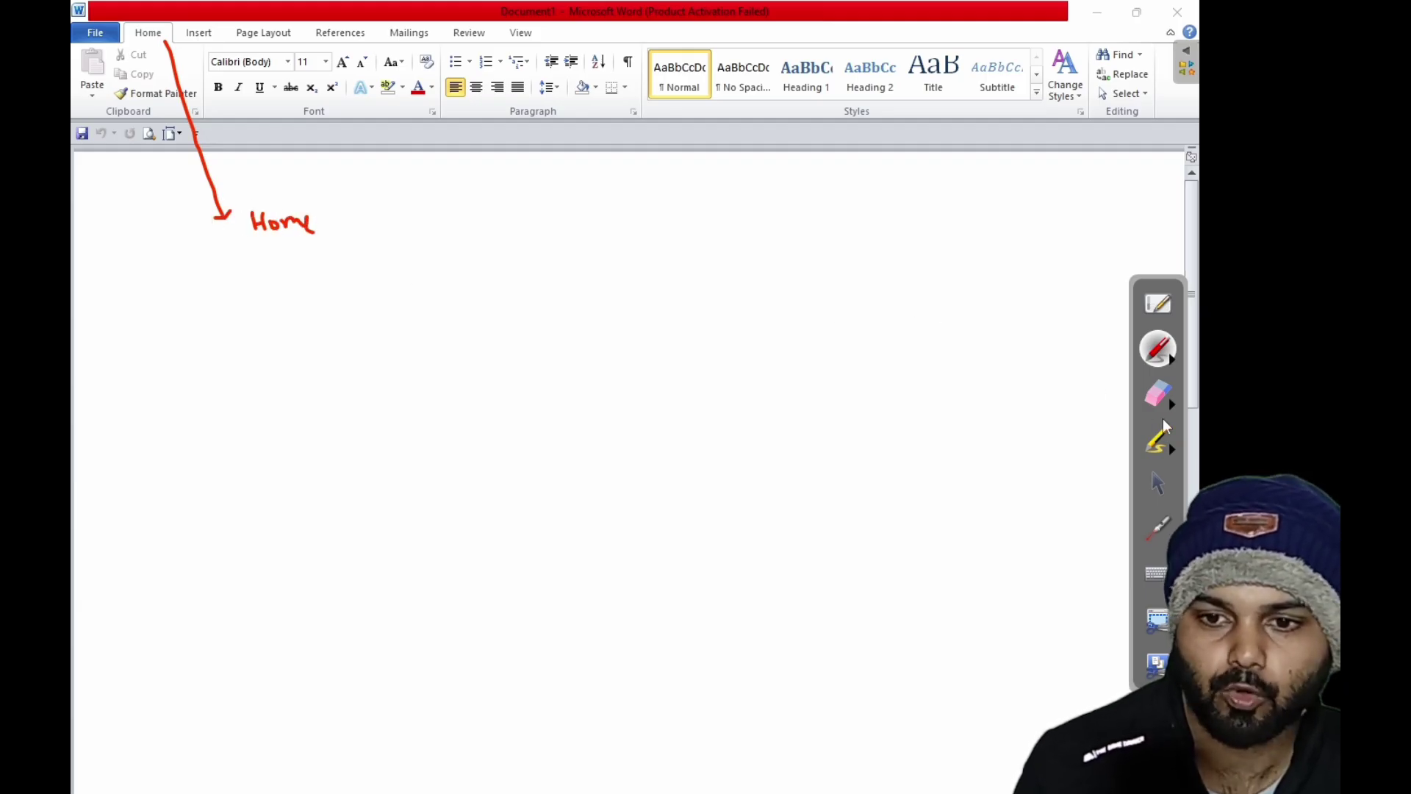
# Clear all ink, circle the Clipboard group name in red, and draw an arrow to the handwritten label "Clipboard group".
pyautogui.click(1171, 404)
pyautogui.click(1107, 404)
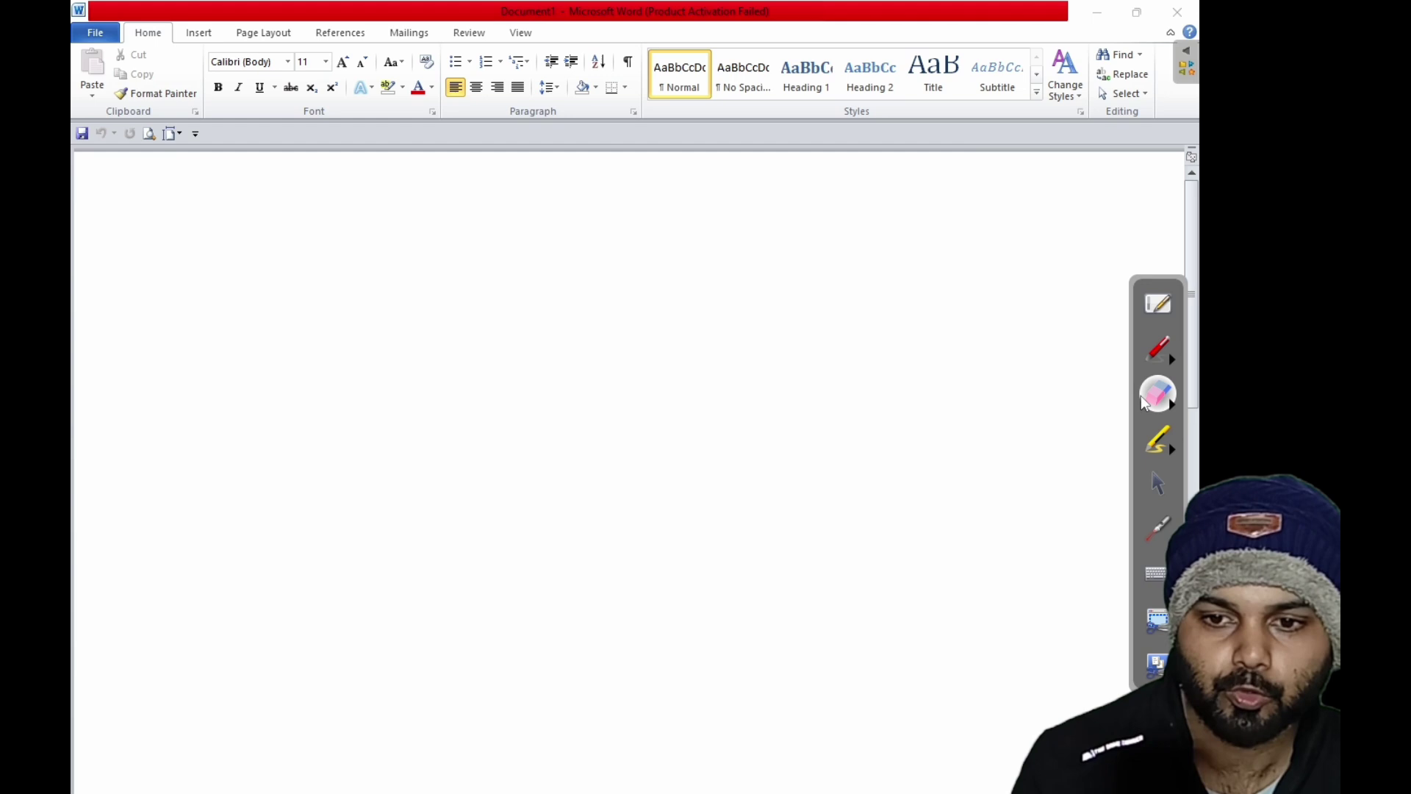
pyautogui.click(1159, 353)
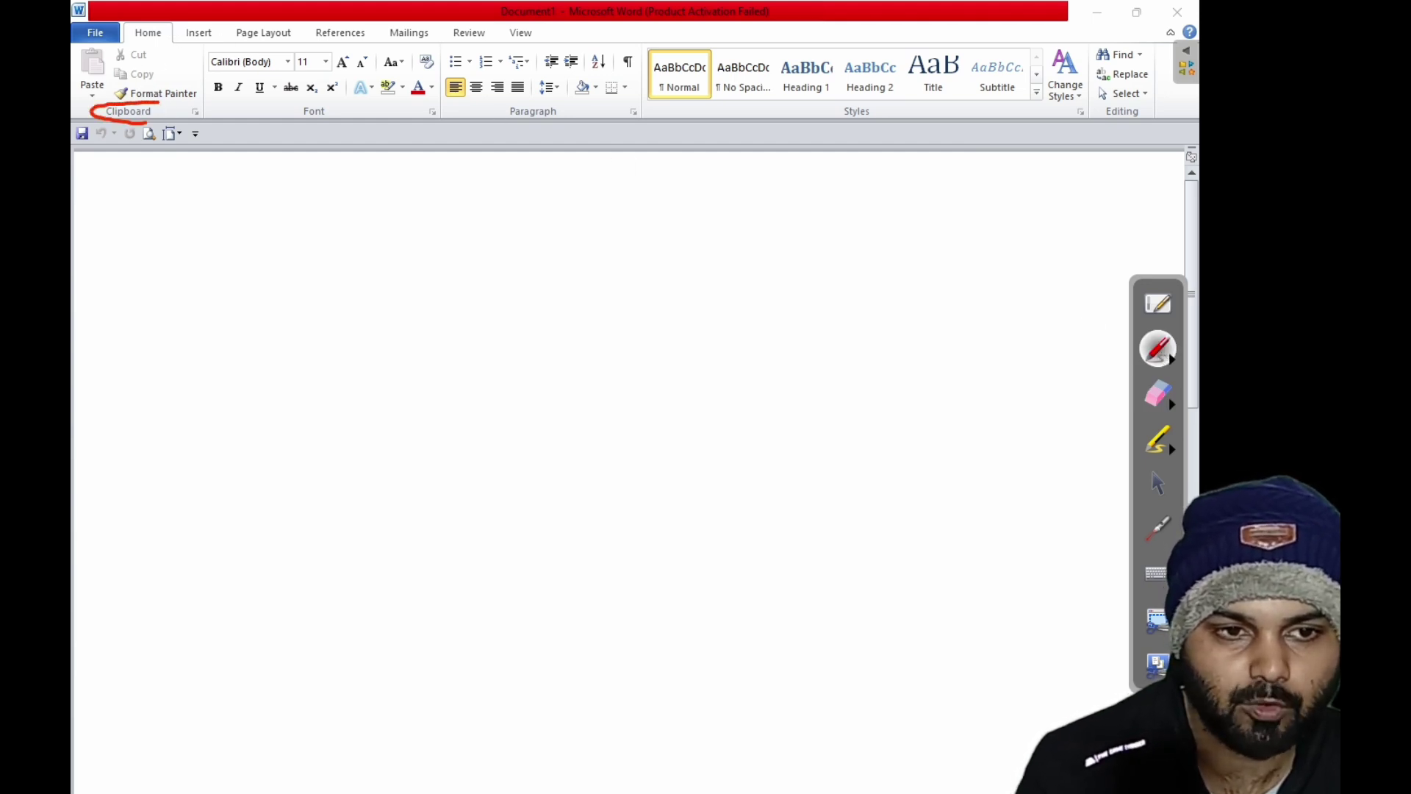
pyautogui.moveTo(151, 124)
pyautogui.mouseDown()
pyautogui.moveTo(179, 228)
pyautogui.moveTo(221, 218)
pyautogui.mouseUp()
pyautogui.moveTo(219, 194)
pyautogui.mouseDown()
pyautogui.moveTo(233, 225)
pyautogui.moveTo(294, 217)
pyautogui.moveTo(262, 283)
pyautogui.moveTo(280, 247)
pyautogui.moveTo(315, 254)
pyautogui.mouseUp()
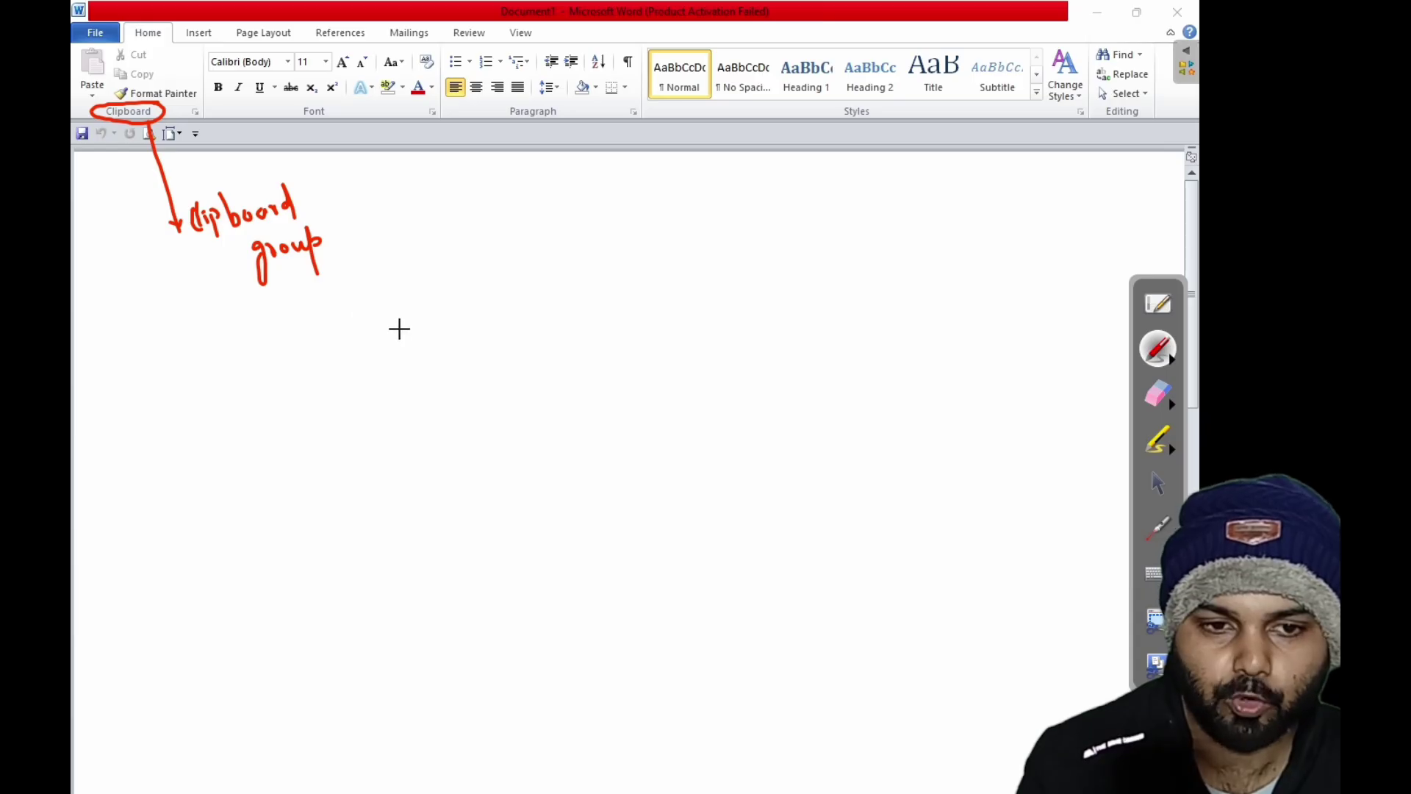
# Handwrite the definition "Clipboard ⇒ temporary storage area" in red in the middle of the page and underline its words.
pyautogui.moveTo(423, 307)
pyautogui.mouseDown()
pyautogui.moveTo(456, 345)
pyautogui.moveTo(463, 327)
pyautogui.moveTo(530, 318)
pyautogui.moveTo(541, 340)
pyautogui.mouseUp()
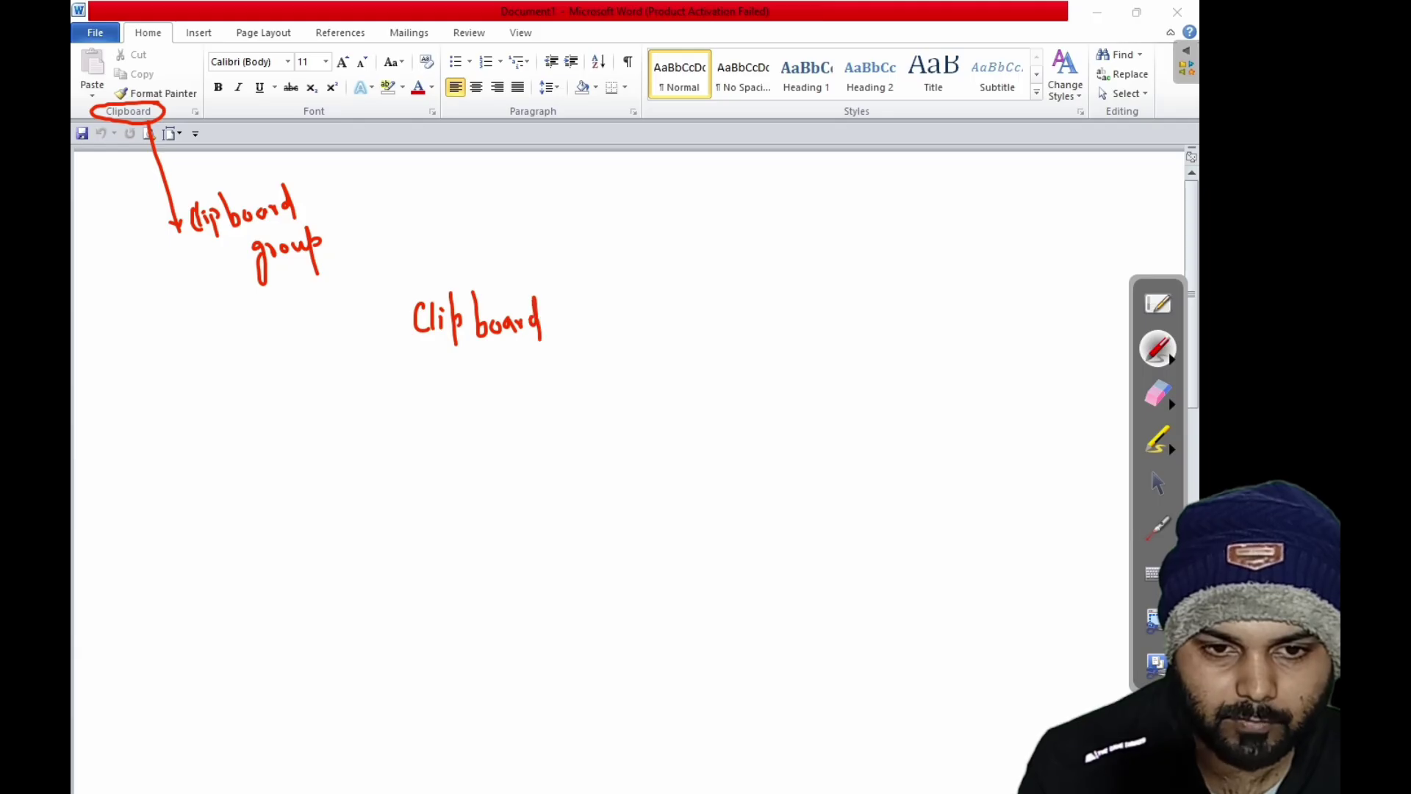
pyautogui.moveTo(446, 361); pyautogui.dragTo(527, 359)
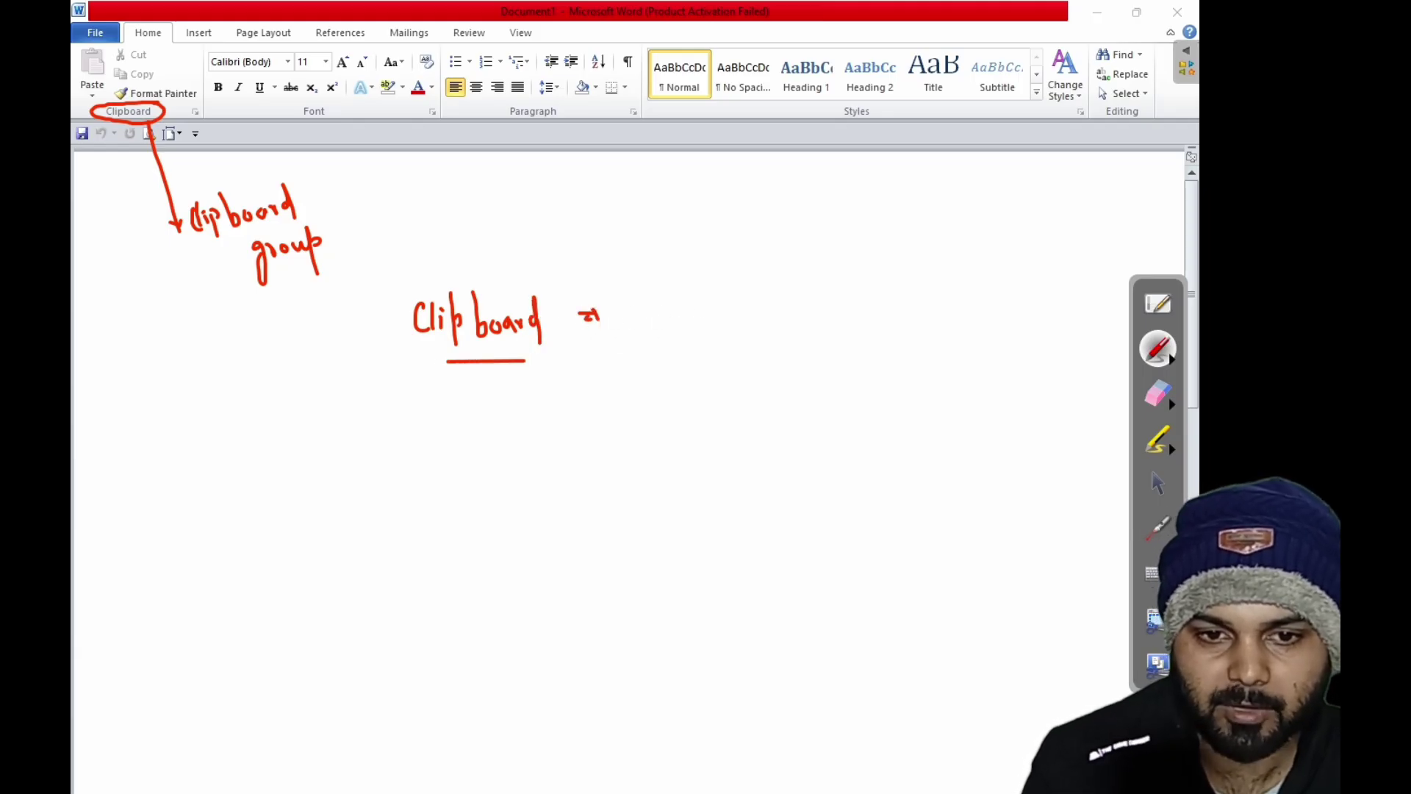
pyautogui.moveTo(596, 313)
pyautogui.mouseDown()
pyautogui.moveTo(598, 331)
pyautogui.moveTo(643, 318)
pyautogui.moveTo(695, 335)
pyautogui.moveTo(707, 306)
pyautogui.moveTo(765, 315)
pyautogui.mouseUp()
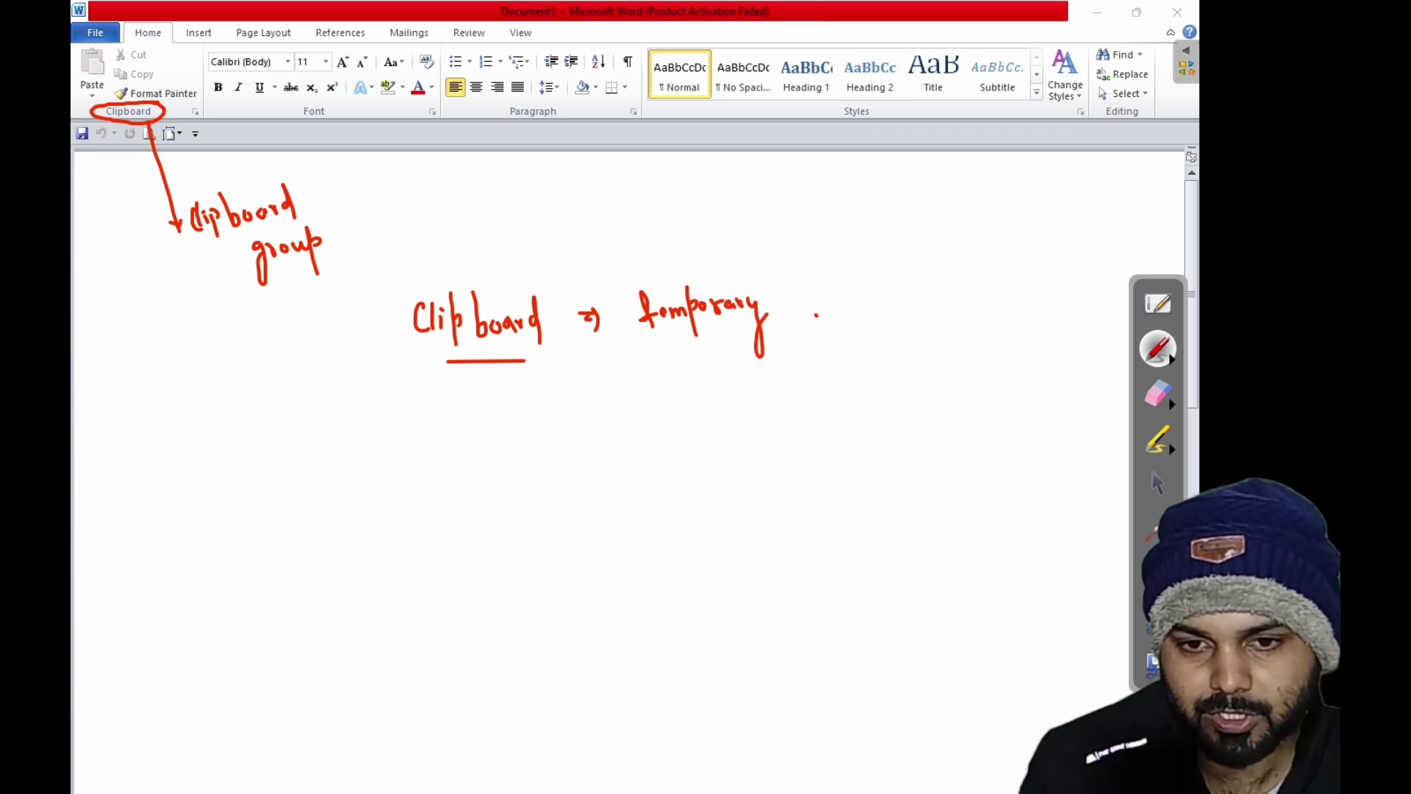
pyautogui.moveTo(831, 278)
pyautogui.mouseDown()
pyautogui.moveTo(892, 323)
pyautogui.moveTo(915, 297)
pyautogui.mouseUp()
pyautogui.moveTo(665, 386); pyautogui.dragTo(729, 382)
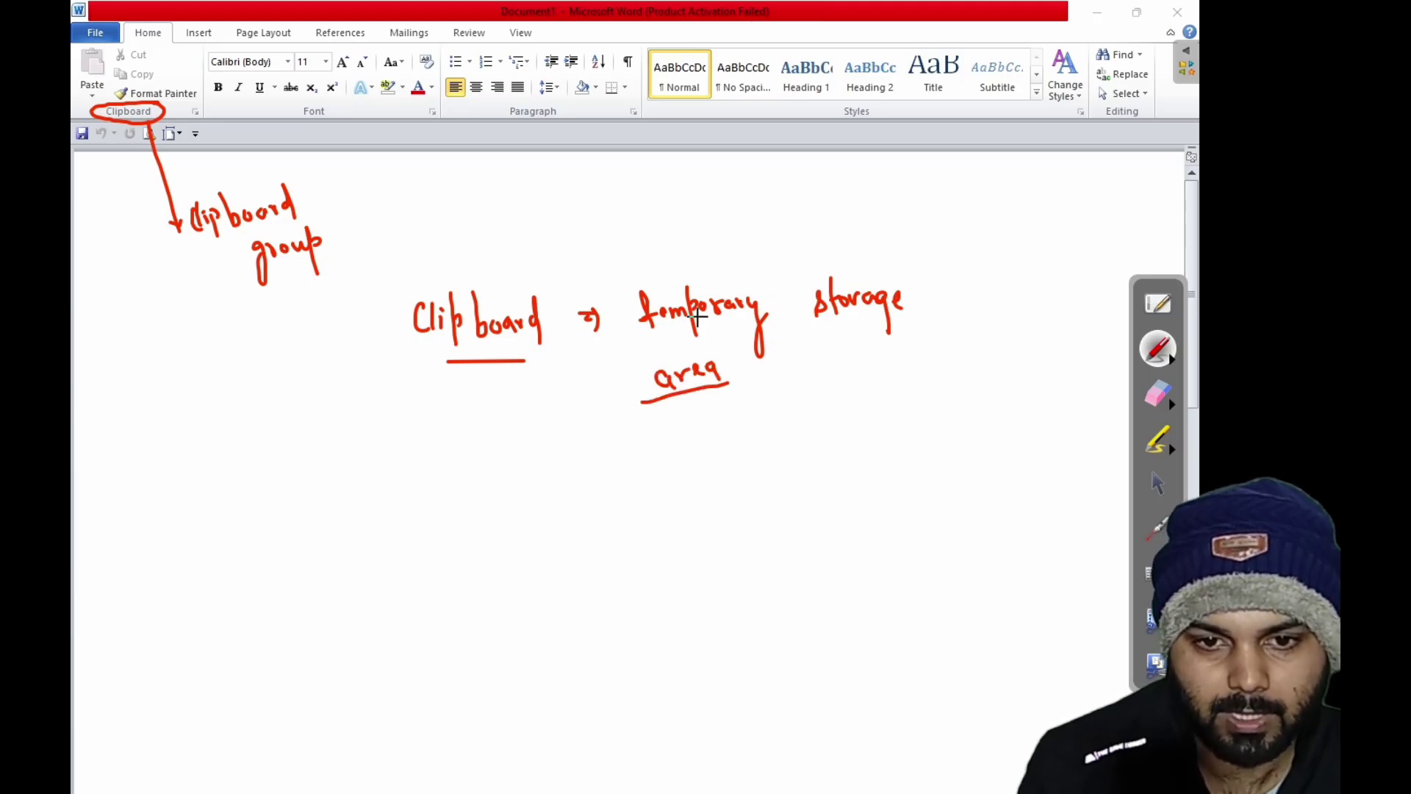
pyautogui.moveTo(672, 343); pyautogui.dragTo(880, 318)
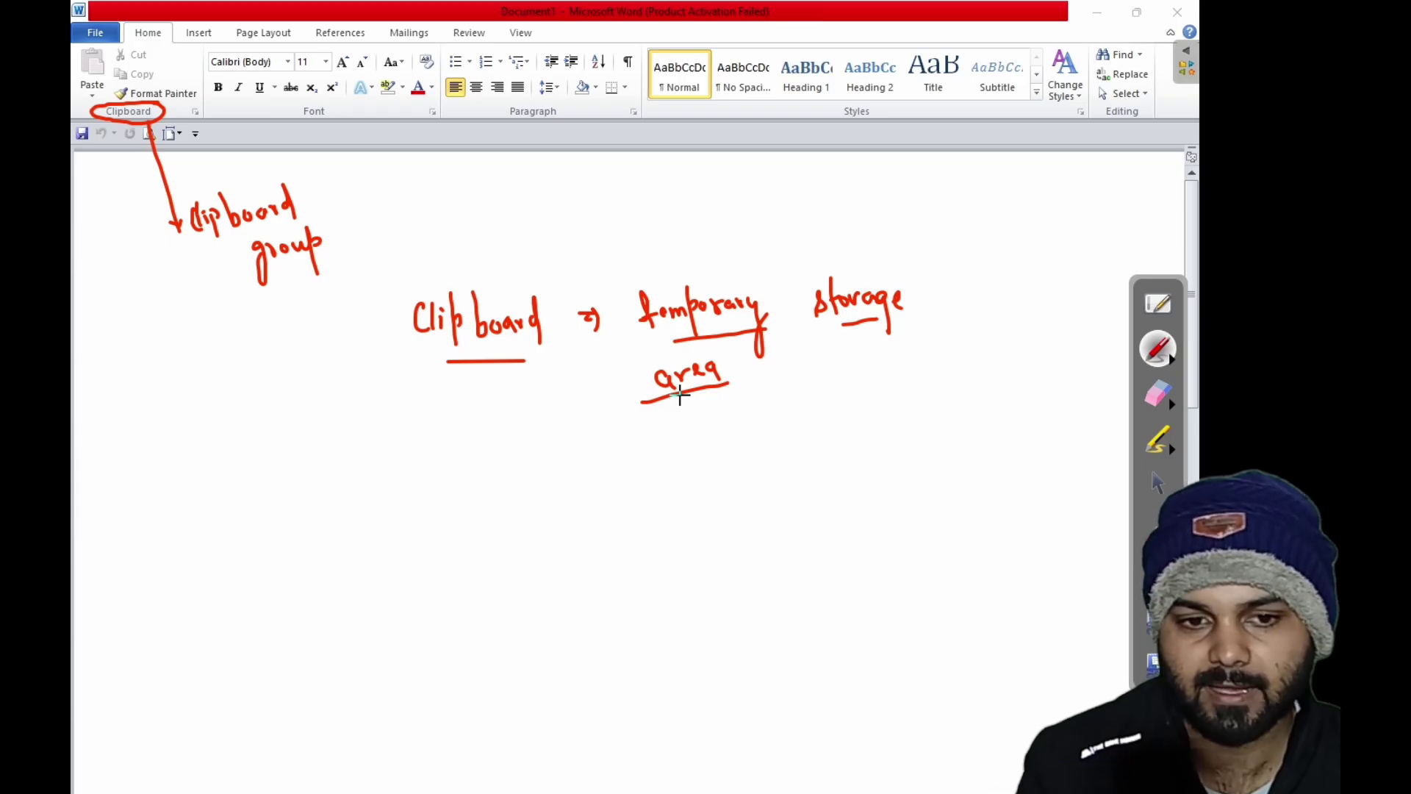
# Switch the pen to green and write a circled "Hello" with an arrow beside it and an underlined "Ctrl+C" below.
pyautogui.click(1171, 360)
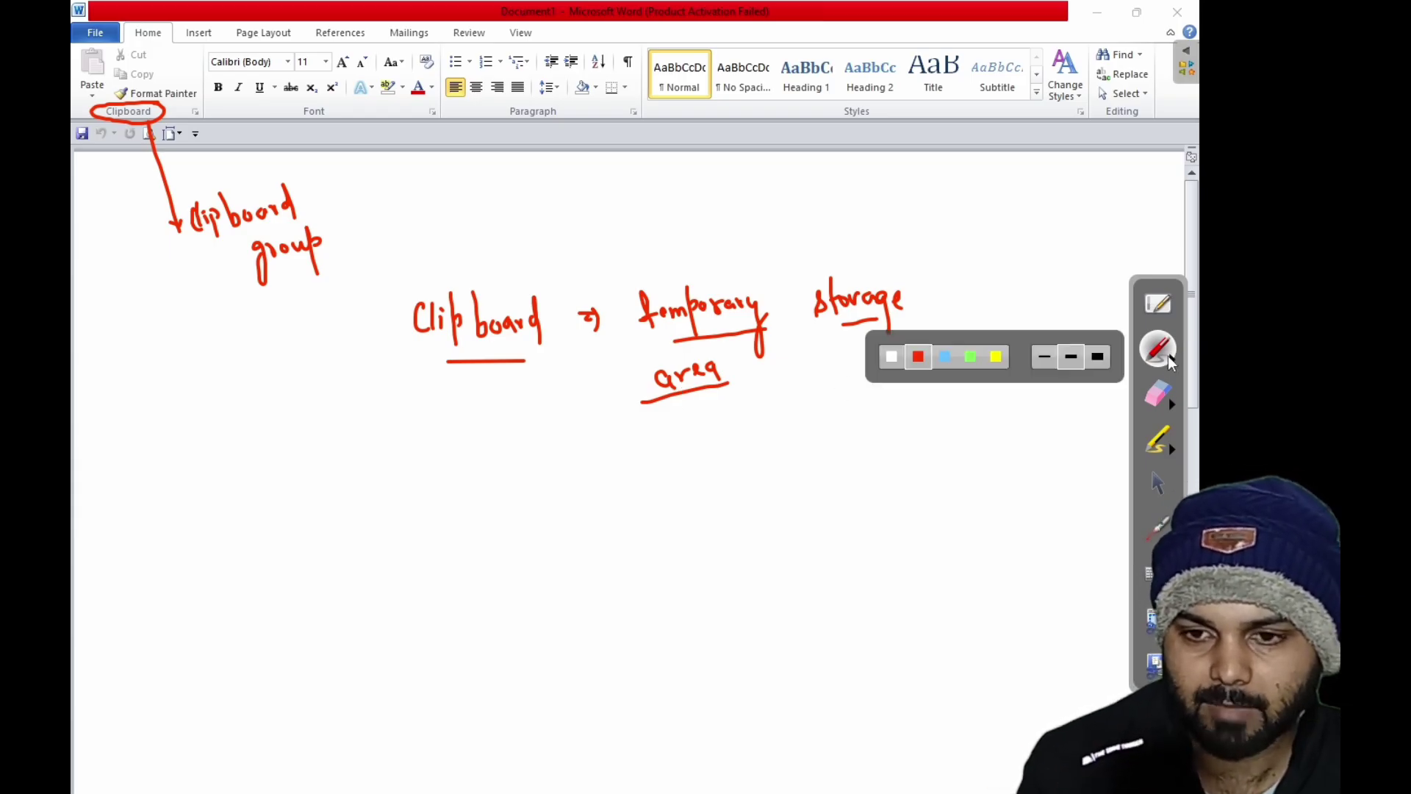
pyautogui.click(971, 358)
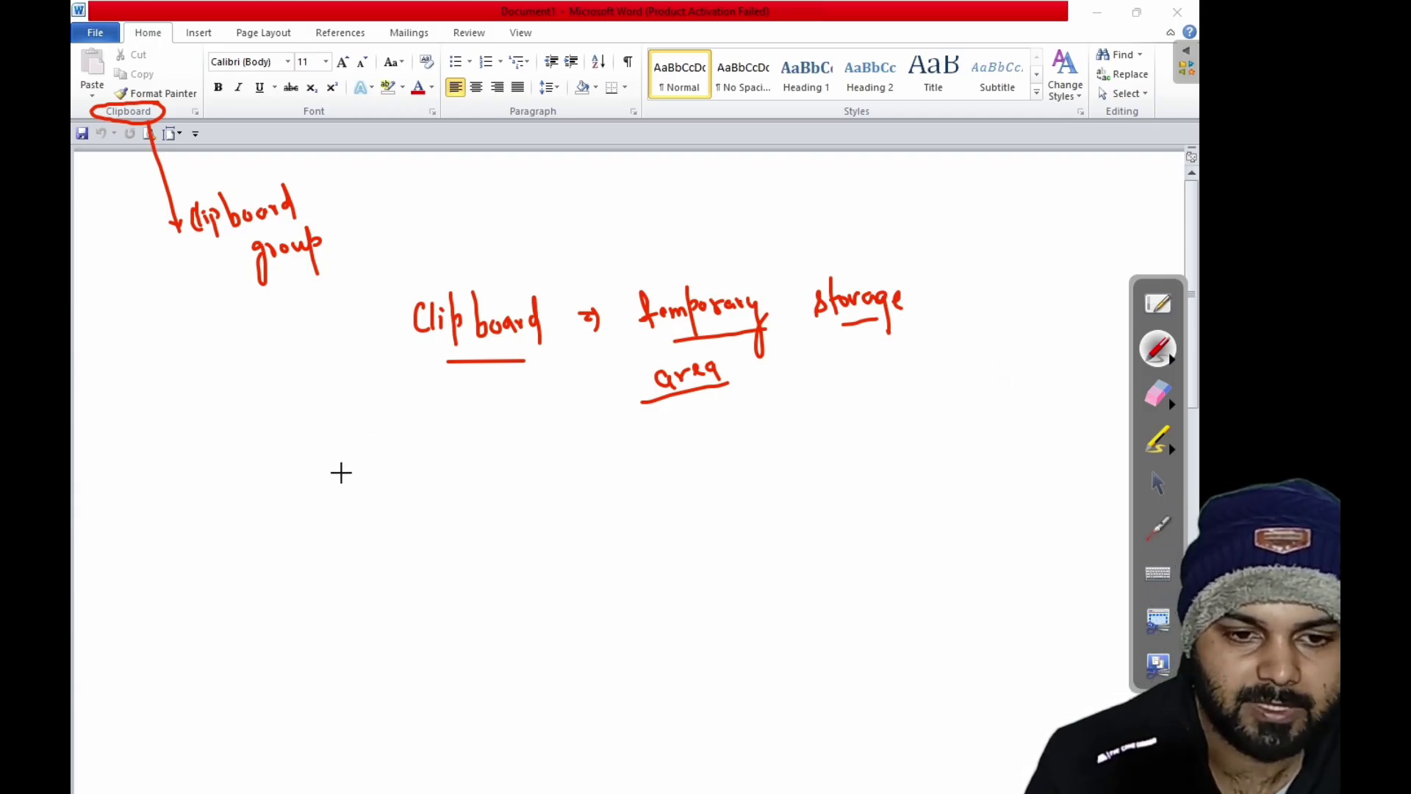
pyautogui.moveTo(337, 464)
pyautogui.mouseDown()
pyautogui.moveTo(342, 481)
pyautogui.moveTo(399, 469)
pyautogui.moveTo(336, 478)
pyautogui.moveTo(397, 450)
pyautogui.moveTo(372, 440)
pyautogui.mouseUp()
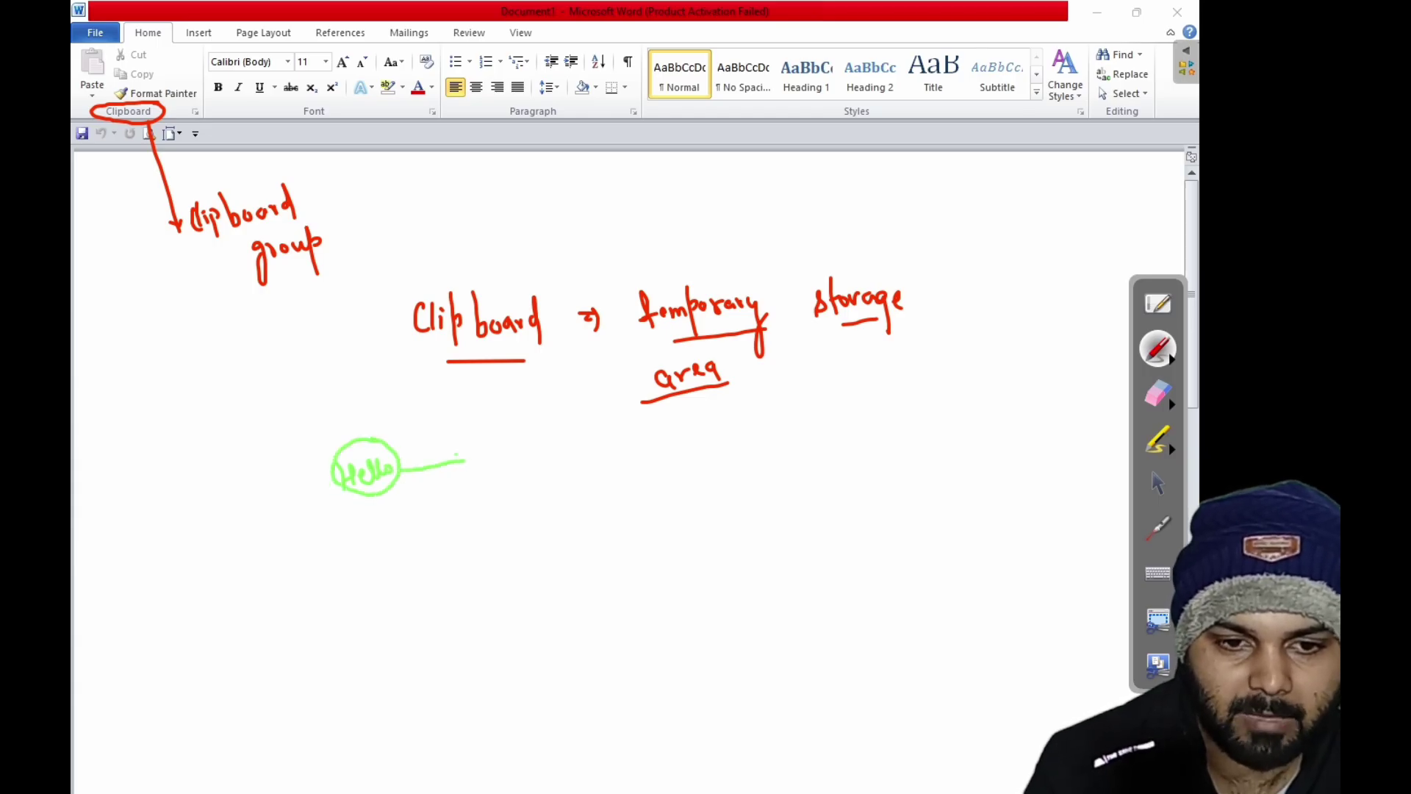
pyautogui.moveTo(347, 513)
pyautogui.mouseDown()
pyautogui.moveTo(342, 531)
pyautogui.moveTo(354, 528)
pyautogui.mouseUp()
pyautogui.moveTo(359, 520)
pyautogui.mouseDown()
pyautogui.moveTo(376, 523)
pyautogui.moveTo(390, 498)
pyautogui.moveTo(403, 527)
pyautogui.mouseUp()
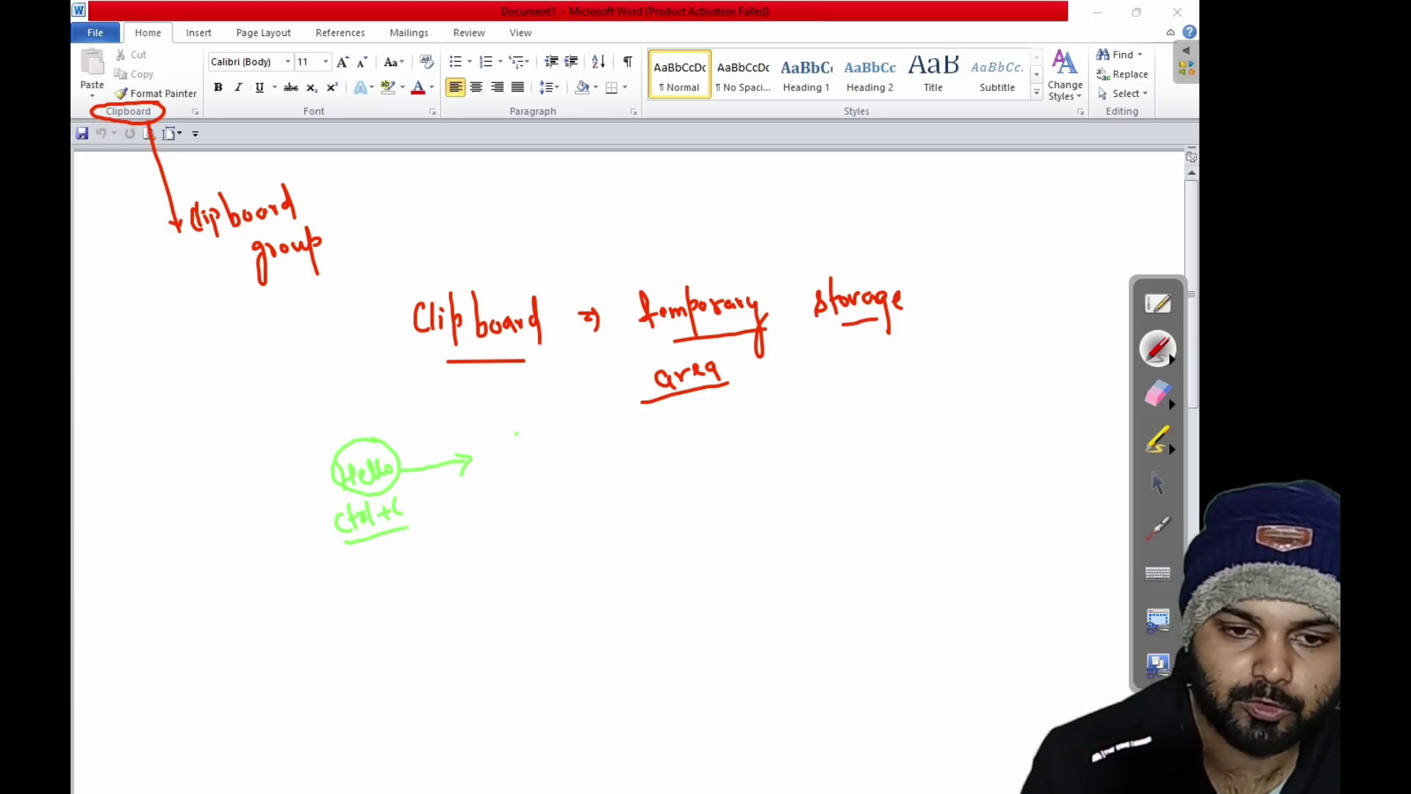
# Continue the green diagram with a boxed "Clipboard" and an arrow leading from it towards a handwritten "Ctrl+V".
pyautogui.moveTo(517, 434)
pyautogui.mouseDown()
pyautogui.moveTo(535, 456)
pyautogui.moveTo(542, 438)
pyautogui.moveTo(559, 474)
pyautogui.moveTo(592, 444)
pyautogui.moveTo(638, 449)
pyautogui.mouseUp()
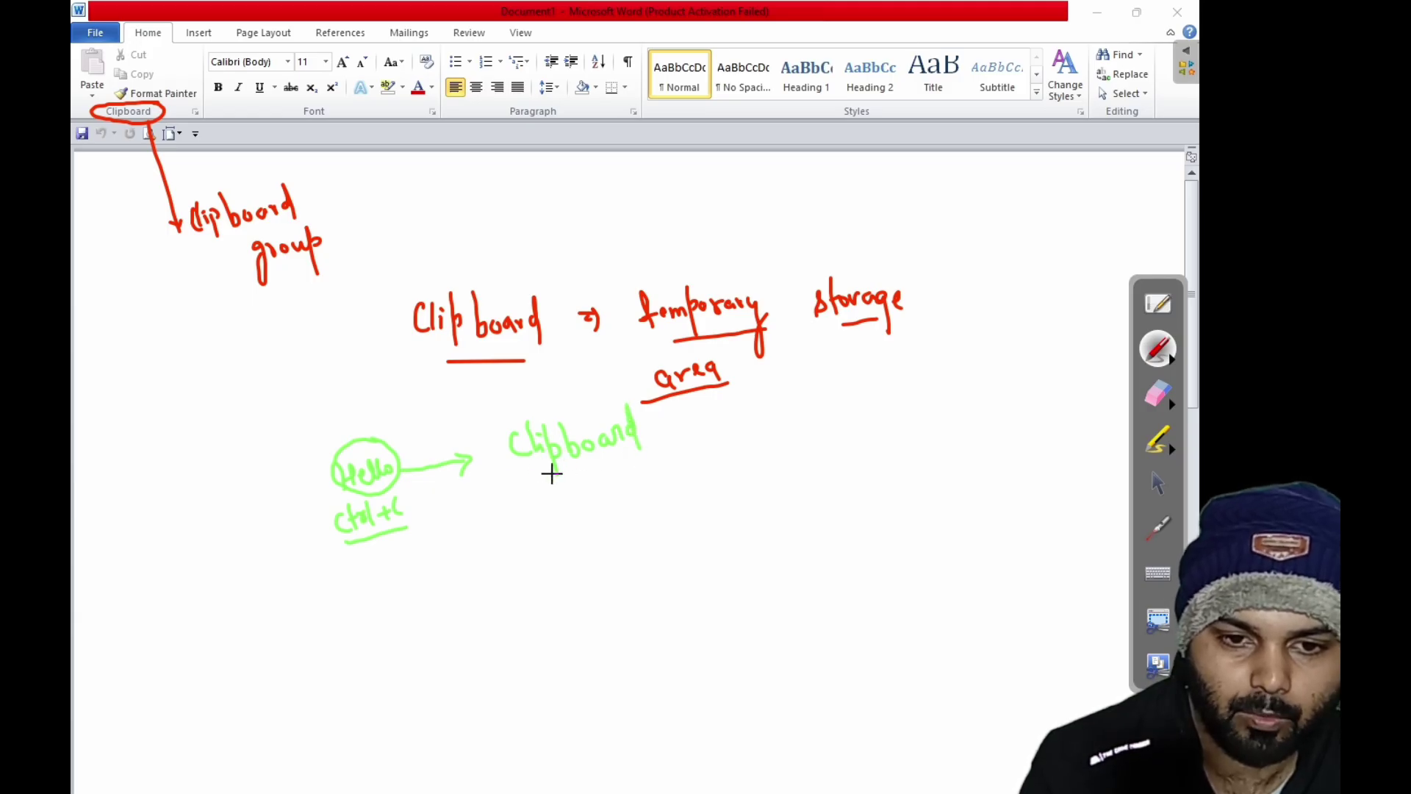
pyautogui.moveTo(514, 483); pyautogui.dragTo(651, 444)
pyautogui.moveTo(523, 499)
pyautogui.mouseDown()
pyautogui.moveTo(604, 395)
pyautogui.moveTo(650, 452)
pyautogui.moveTo(750, 420)
pyautogui.moveTo(751, 434)
pyautogui.moveTo(817, 454)
pyautogui.mouseUp()
pyautogui.moveTo(824, 435); pyautogui.dragTo(843, 440)
pyautogui.moveTo(849, 427)
pyautogui.mouseDown()
pyautogui.moveTo(851, 453)
pyautogui.moveTo(876, 440)
pyautogui.mouseUp()
pyautogui.moveTo(868, 430)
pyautogui.mouseDown()
pyautogui.moveTo(869, 452)
pyautogui.moveTo(893, 420)
pyautogui.mouseUp()
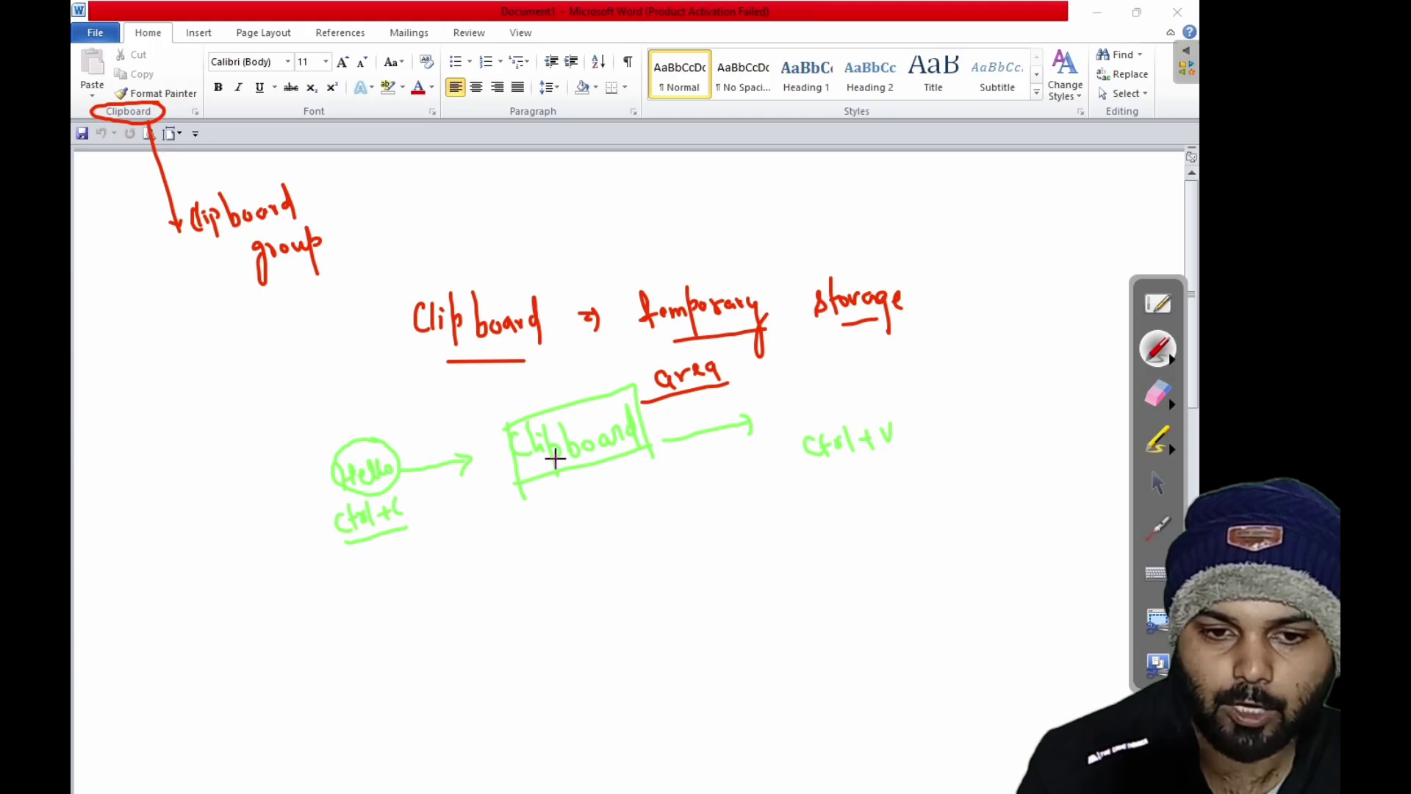
# Write "Hello" in green under the boxed "Clipboard" and a circled "Hello" above "Ctrl+V".
pyautogui.moveTo(583, 488); pyautogui.dragTo(597, 507)
pyautogui.moveTo(603, 494); pyautogui.dragTo(651, 474)
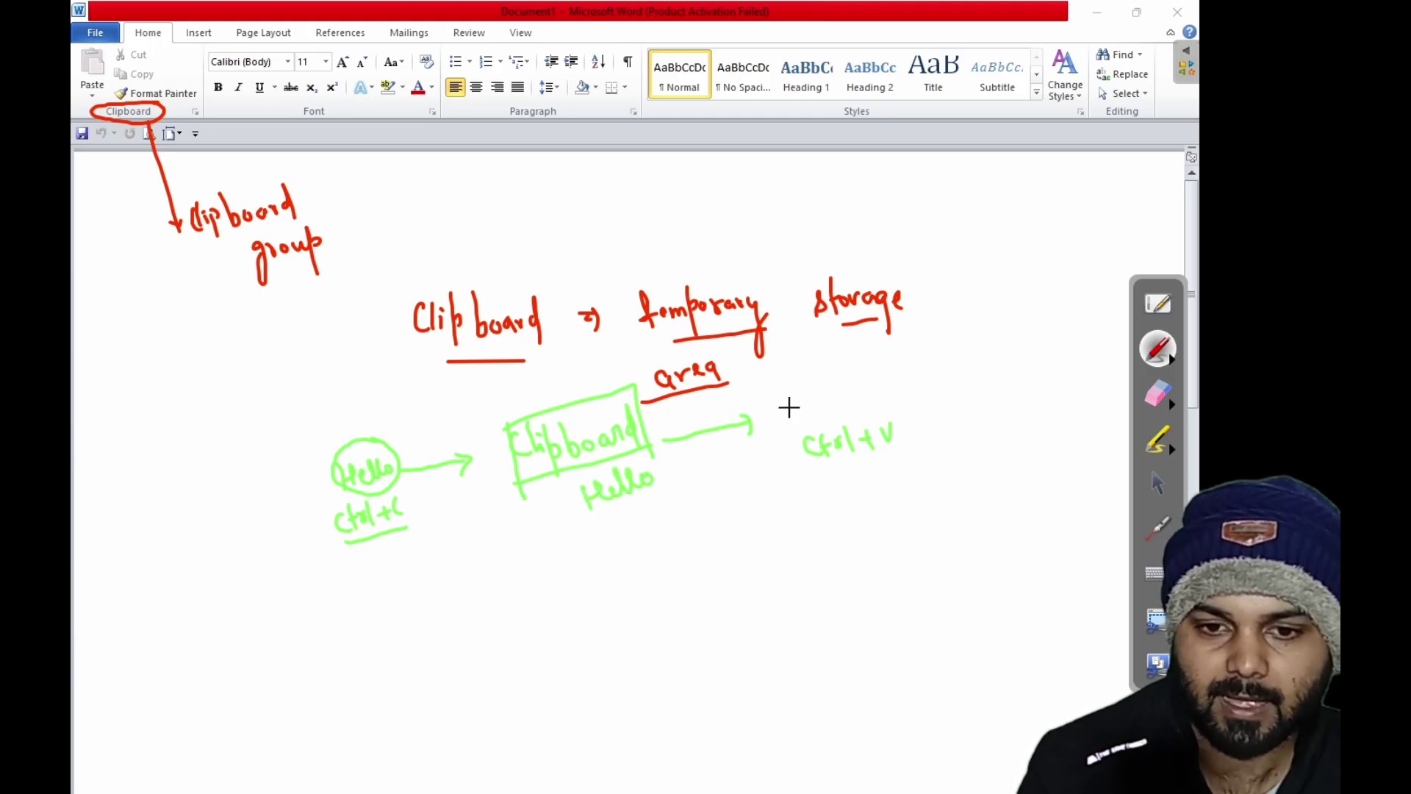
pyautogui.moveTo(799, 410)
pyautogui.mouseDown()
pyautogui.moveTo(817, 401)
pyautogui.moveTo(801, 370)
pyautogui.moveTo(785, 409)
pyautogui.mouseUp()
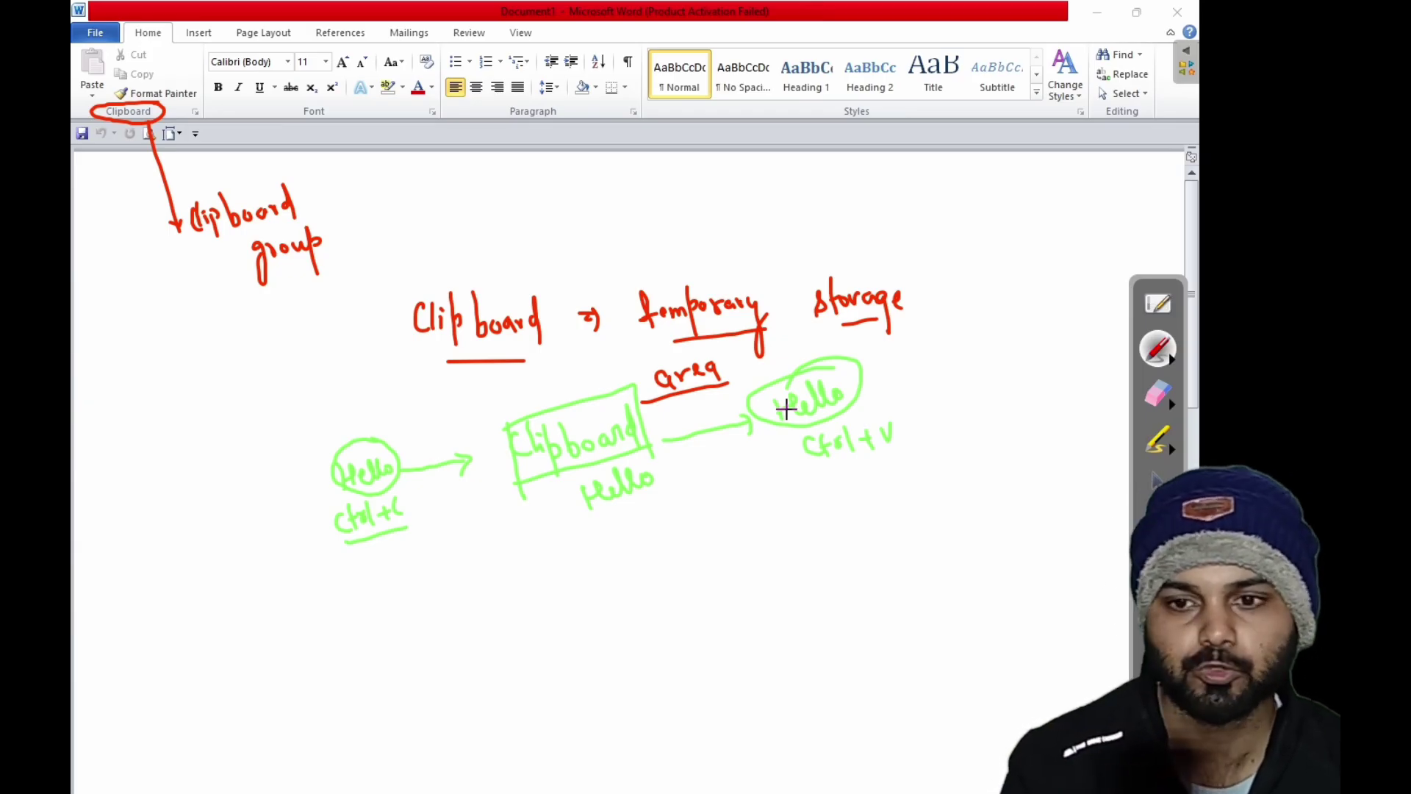
# Clear all annotations and add green ticks beside Paste, Cut, Copy and Format Painter in the Clipboard group.
pyautogui.click(1159, 401)
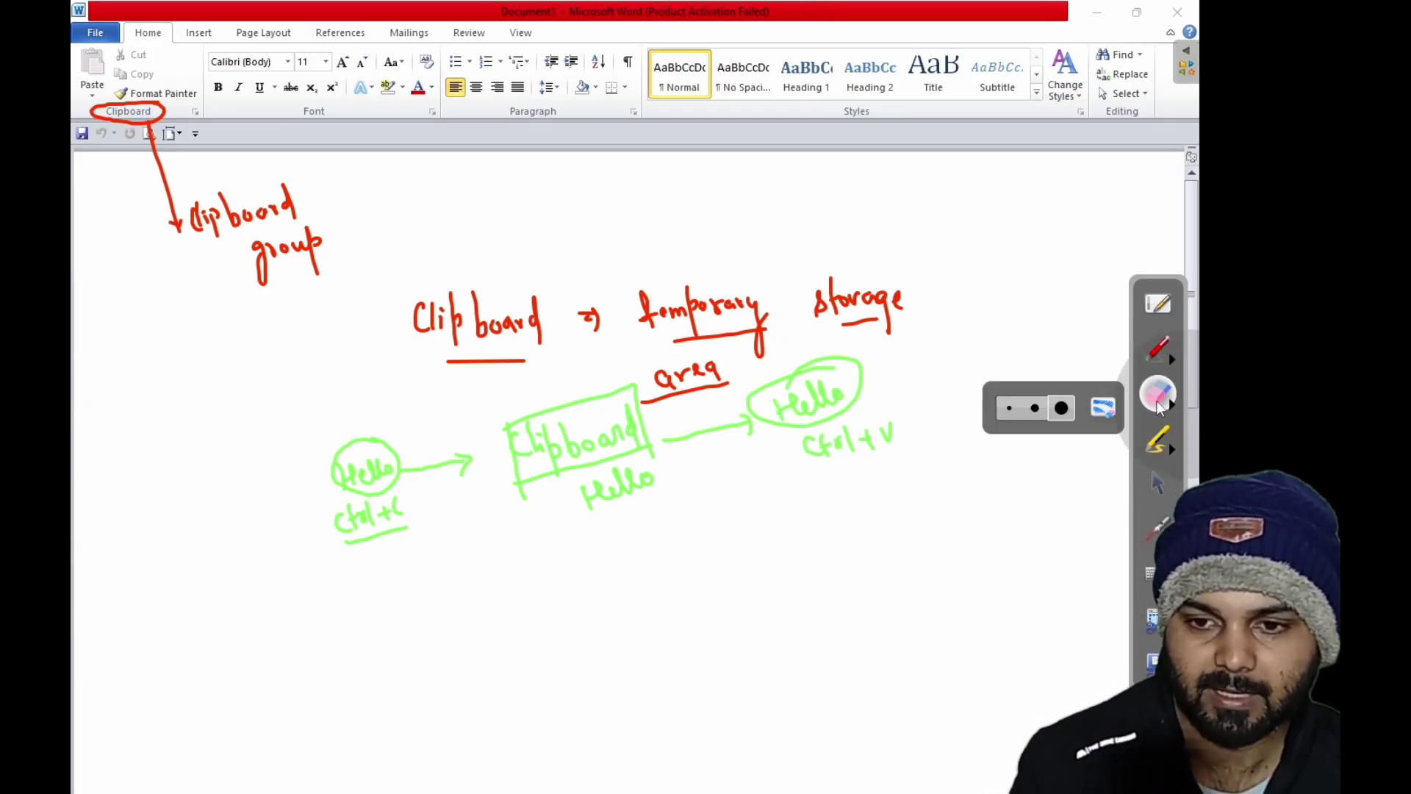
pyautogui.click(1104, 410)
pyautogui.click(1159, 349)
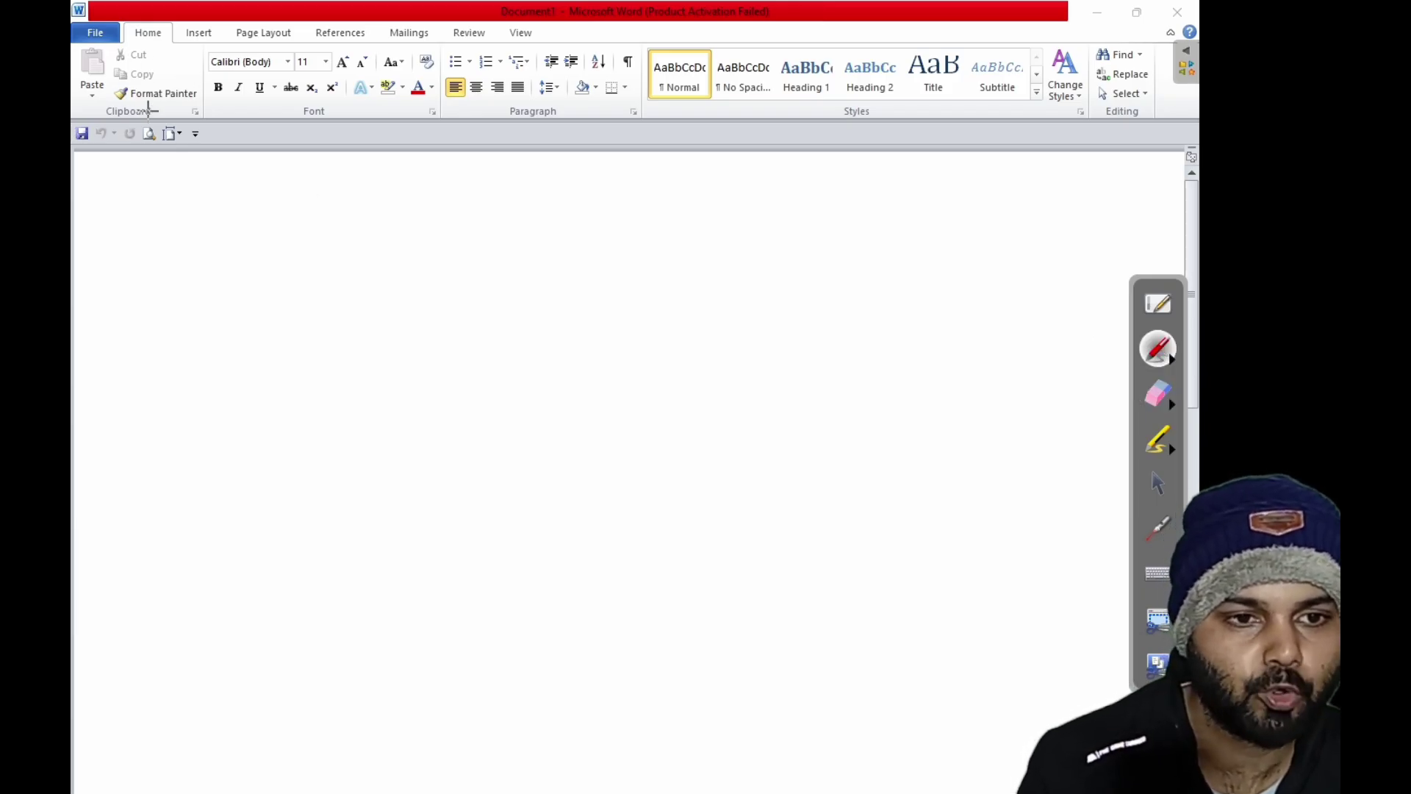
pyautogui.moveTo(71, 71); pyautogui.dragTo(164, 49)
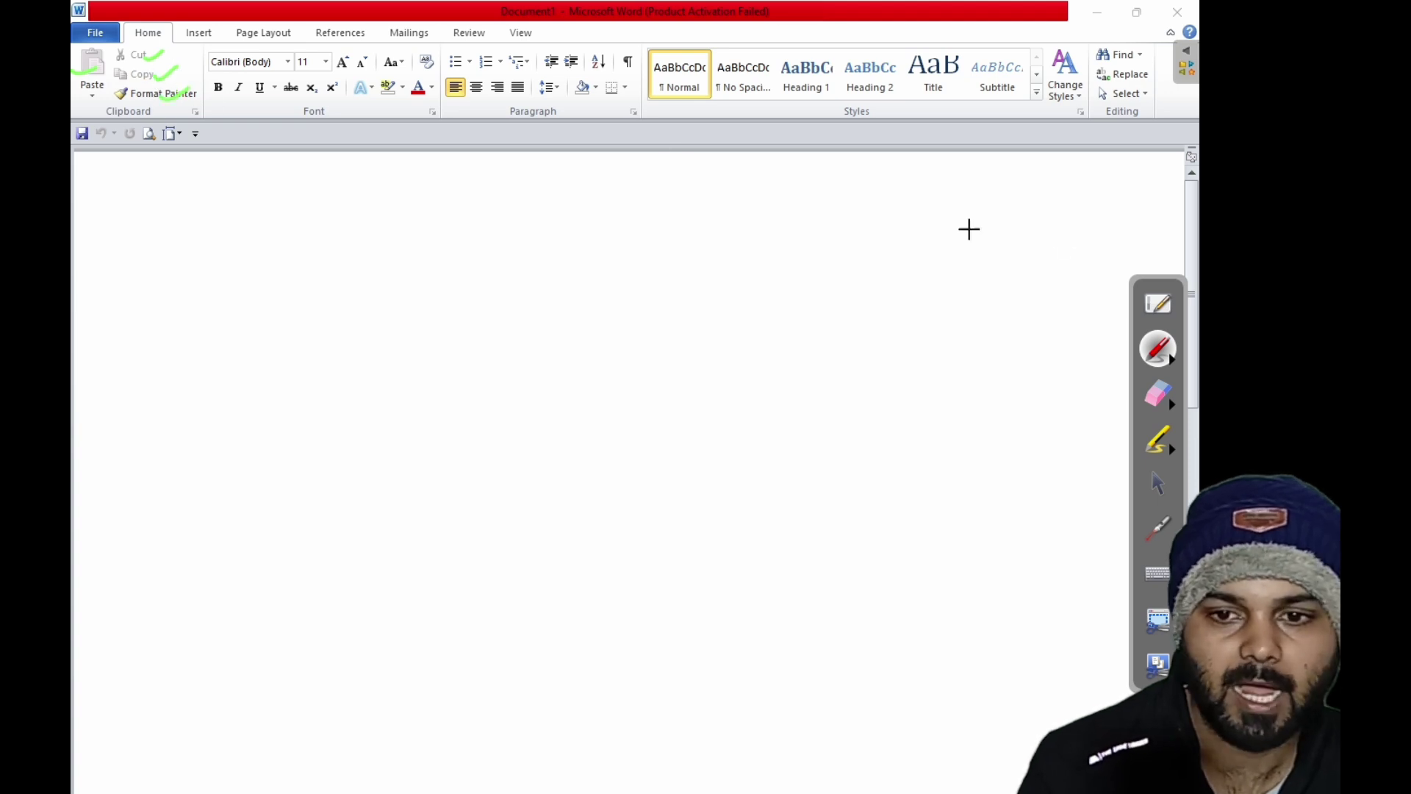
# Switch the pen colour to red and place a small dot near the start of the page.
pyautogui.click(1168, 356)
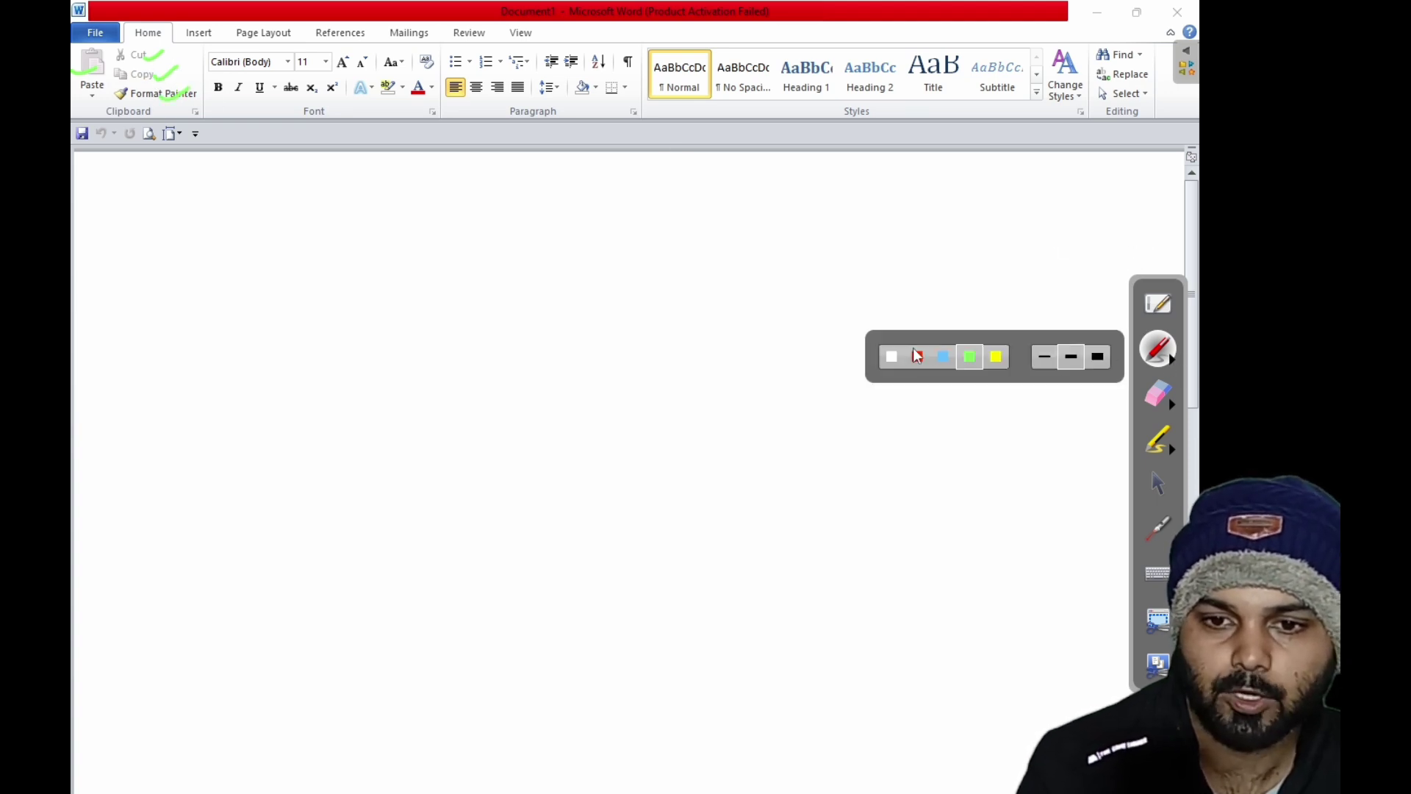
pyautogui.click(1095, 359)
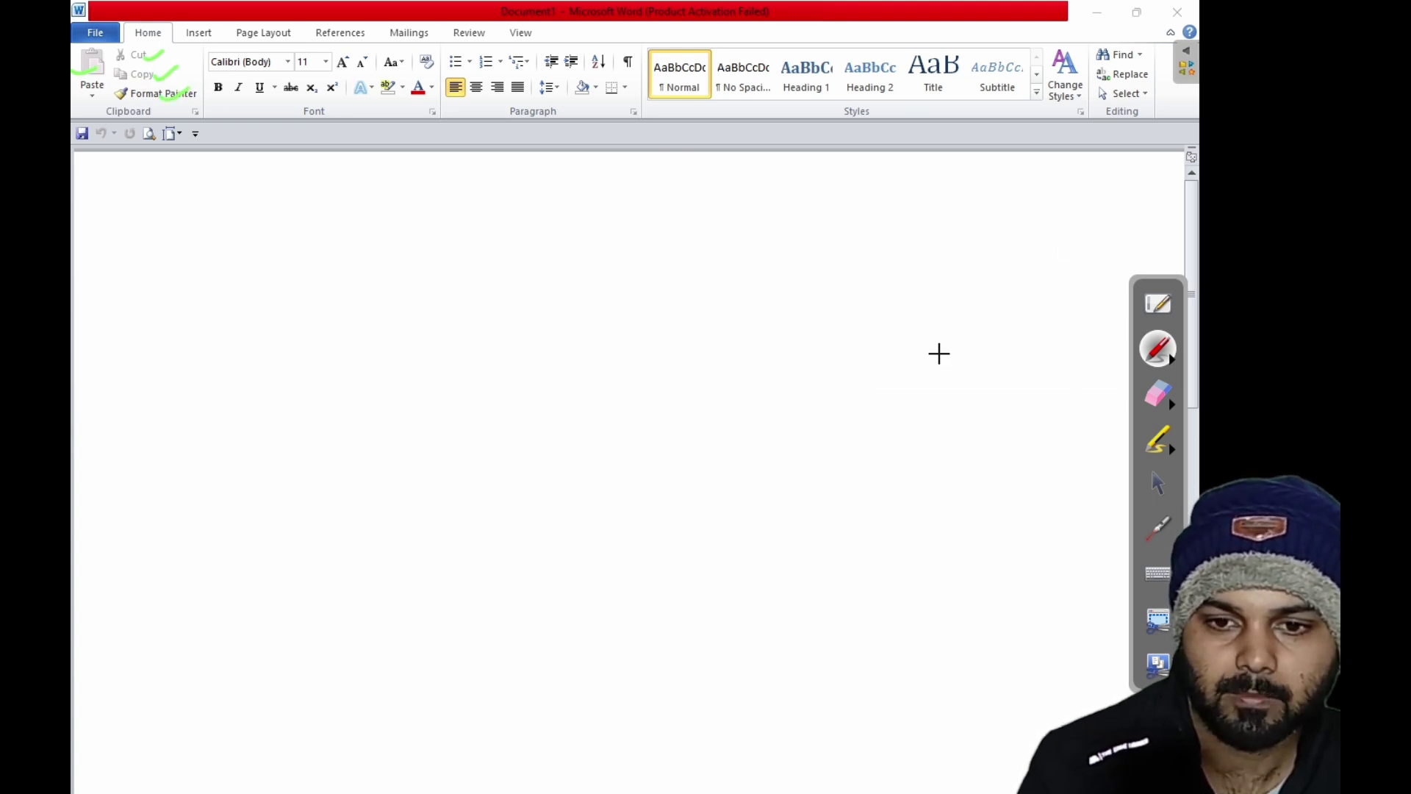
pyautogui.click(169, 196)
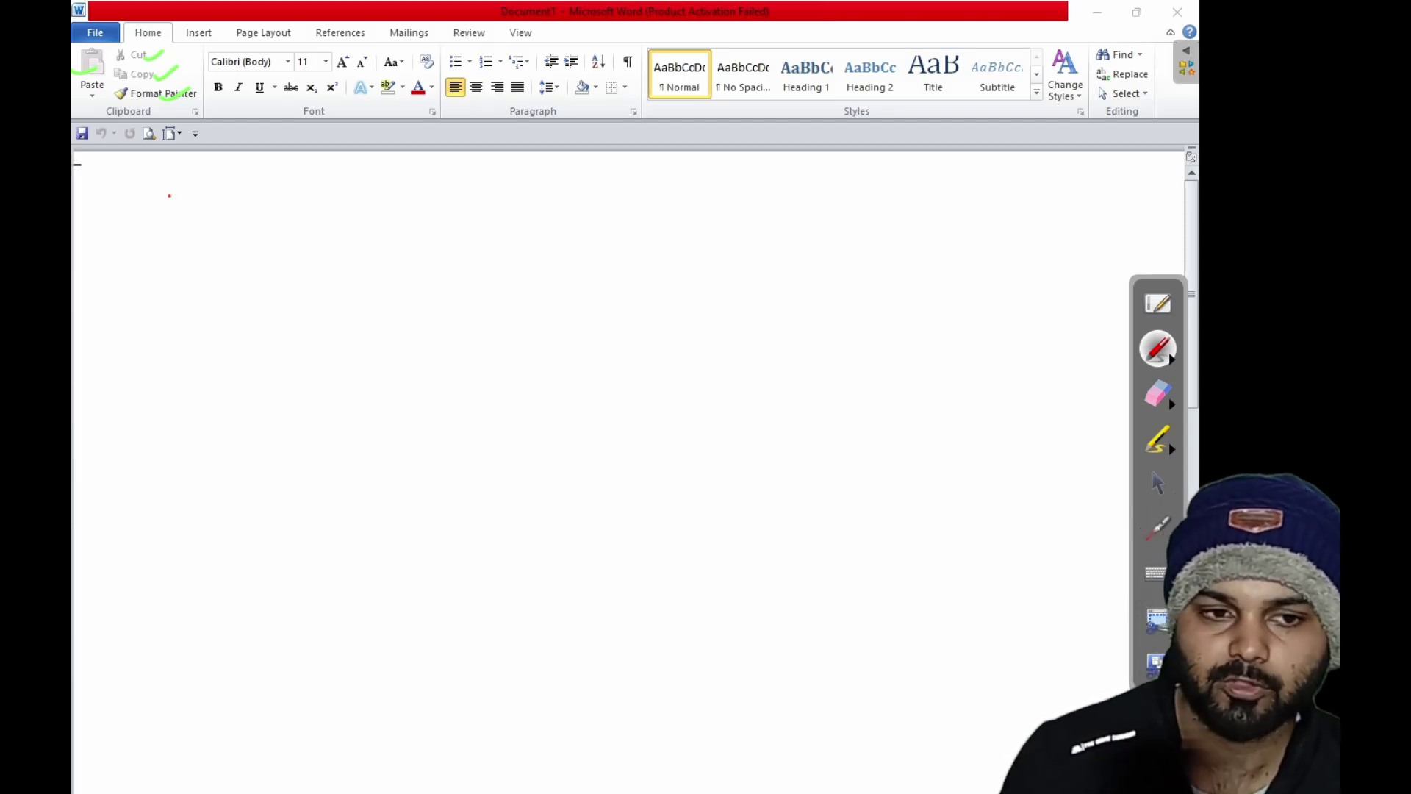
# Return from the pen to the normal pointer and enter "hello" on the document's first line.
pyautogui.click(1158, 484)
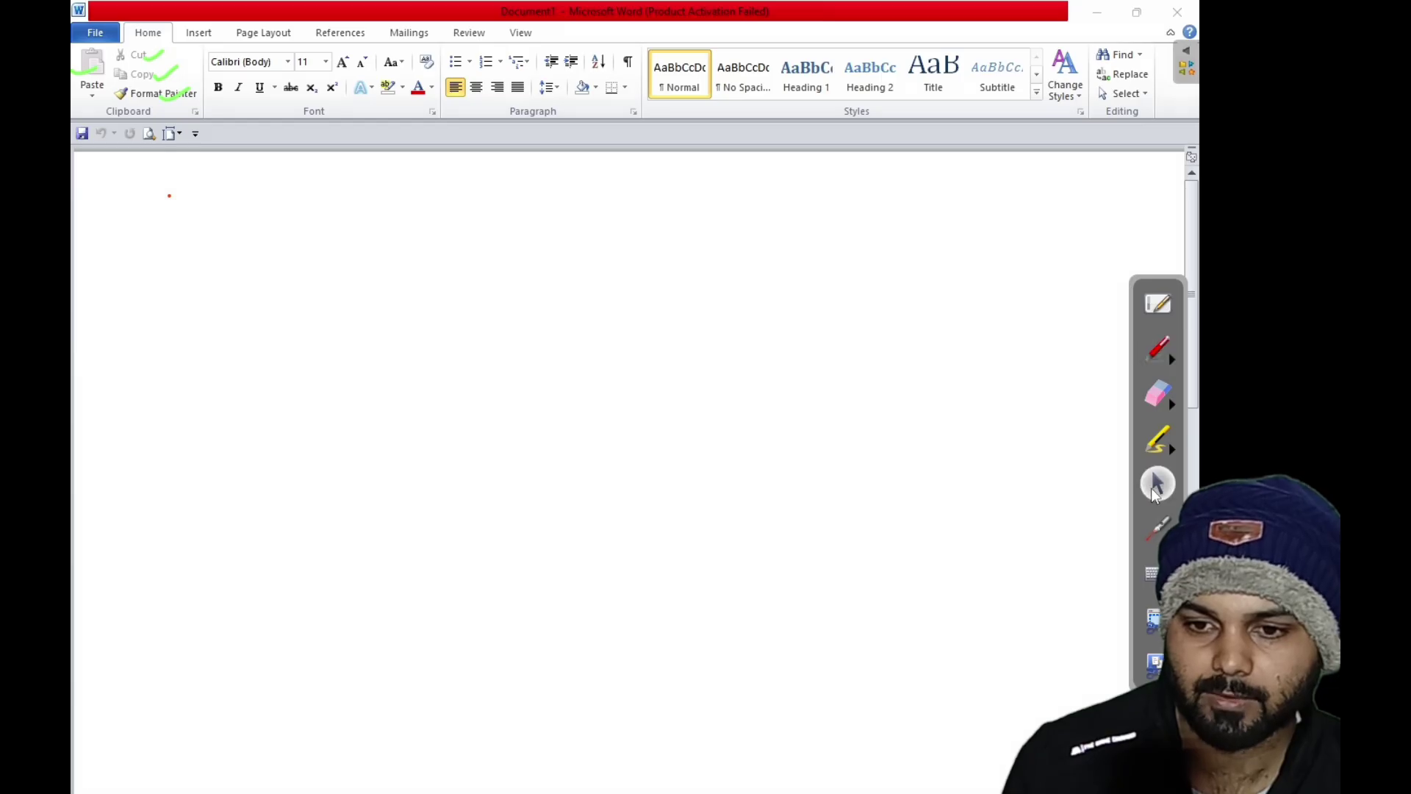
pyautogui.click(528, 166)
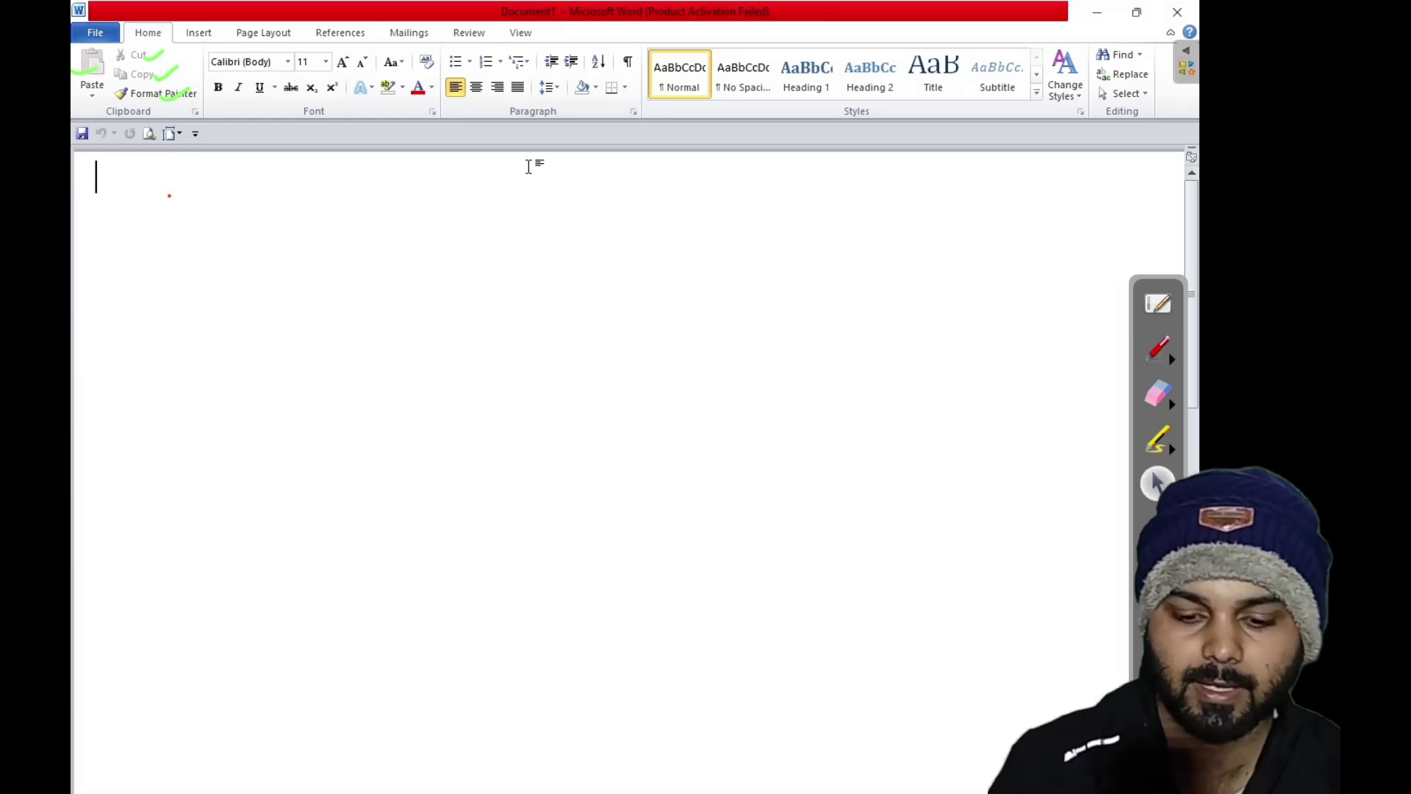
pyautogui.write('hwll')
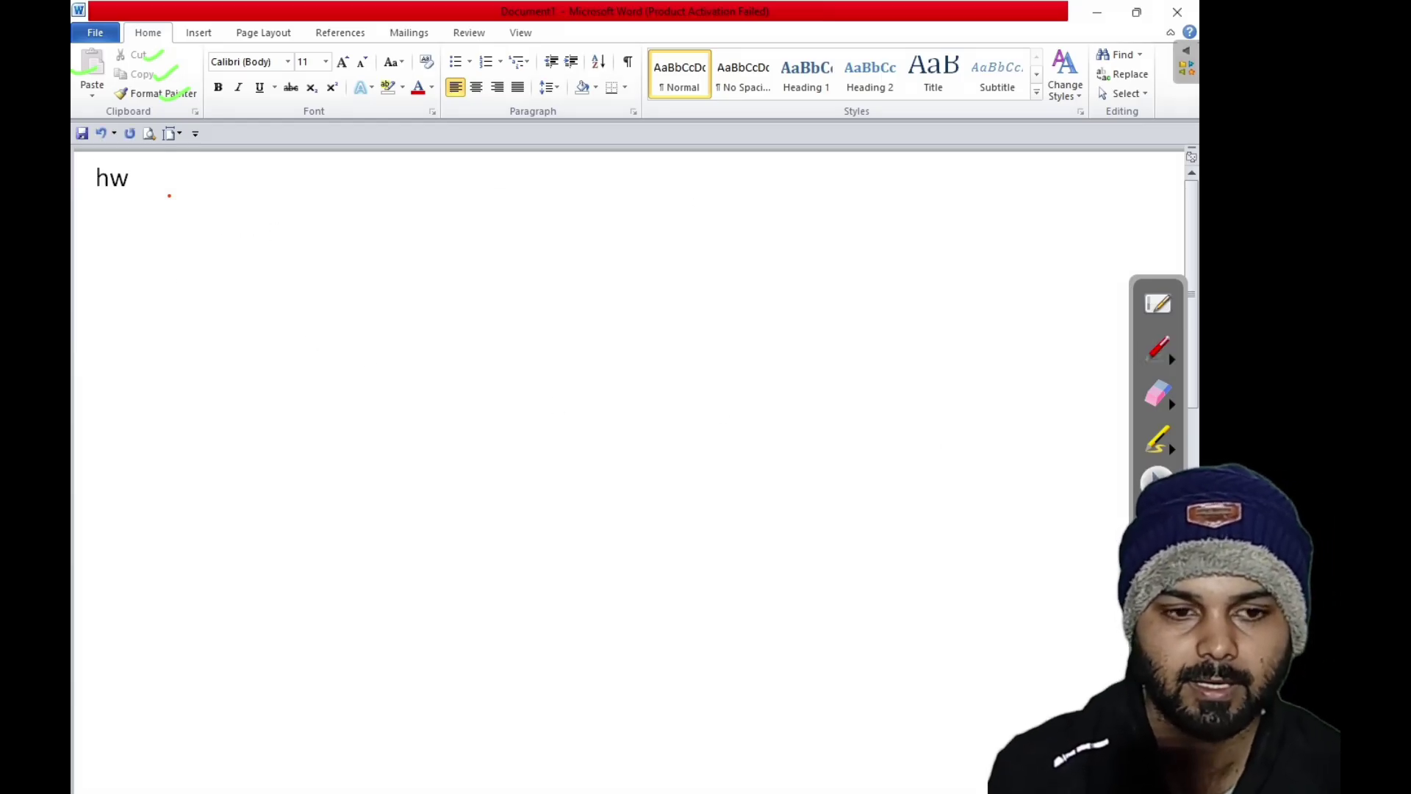
pyautogui.press('BackSpace')
pyautogui.press('BackSpace')
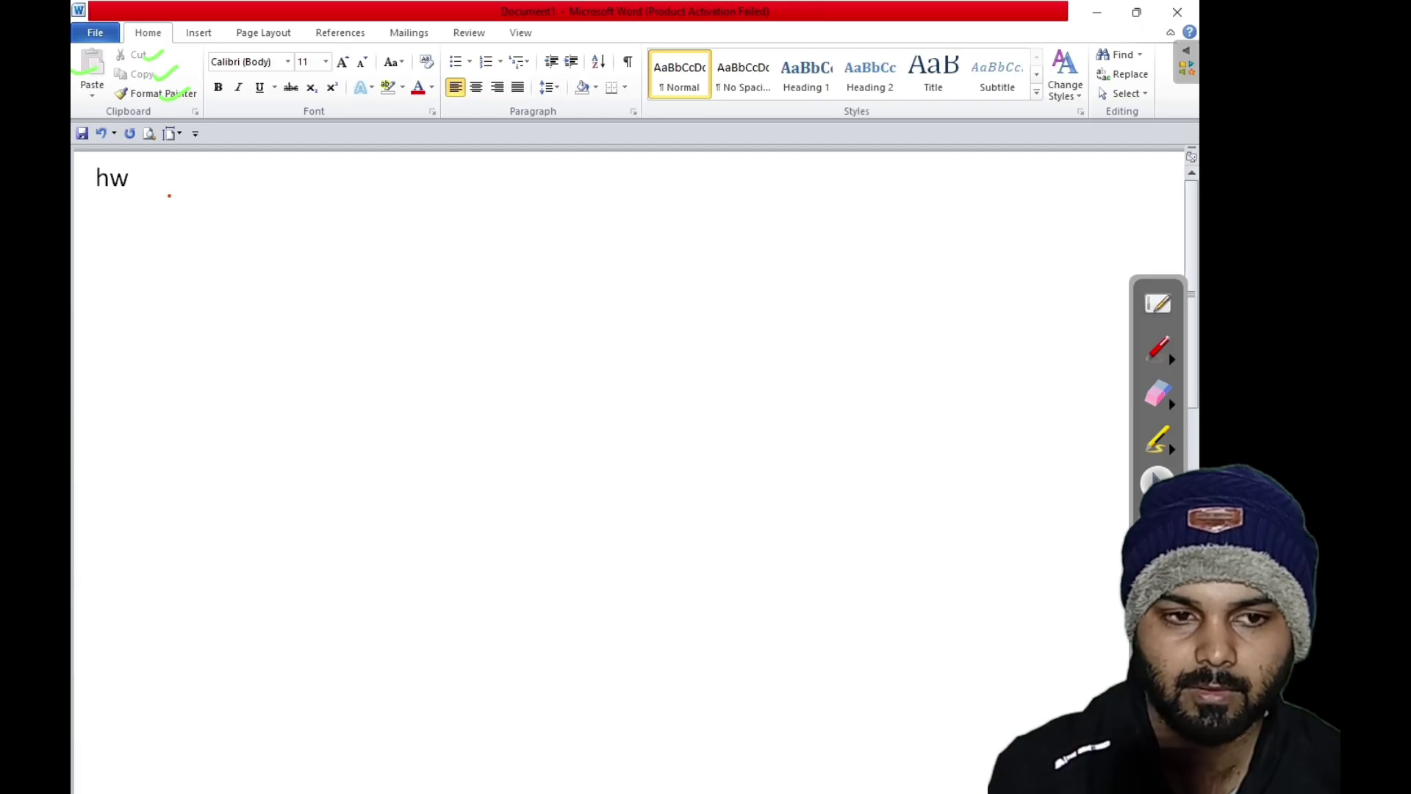
pyautogui.press('BackSpace')
pyautogui.write('ellop')
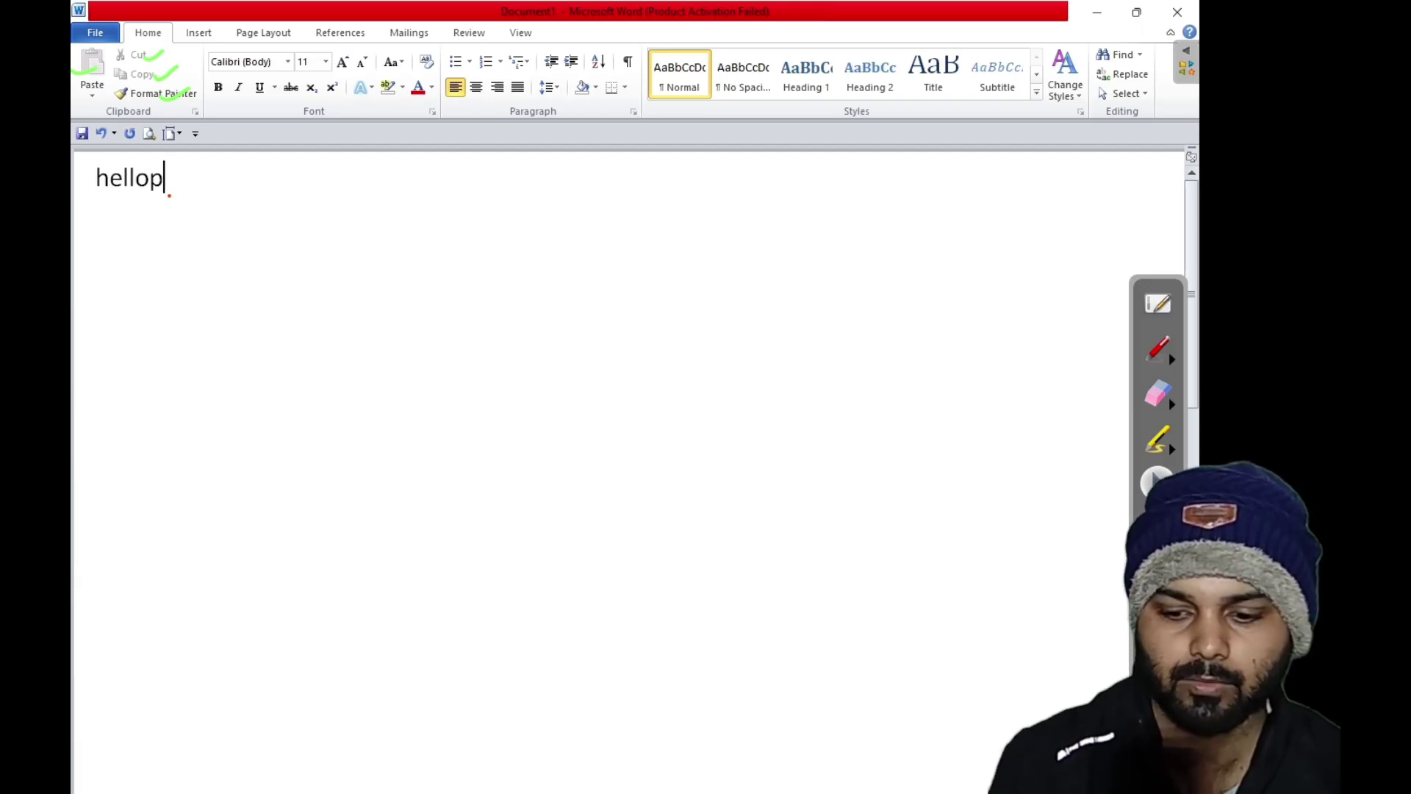
pyautogui.press('BackSpace')
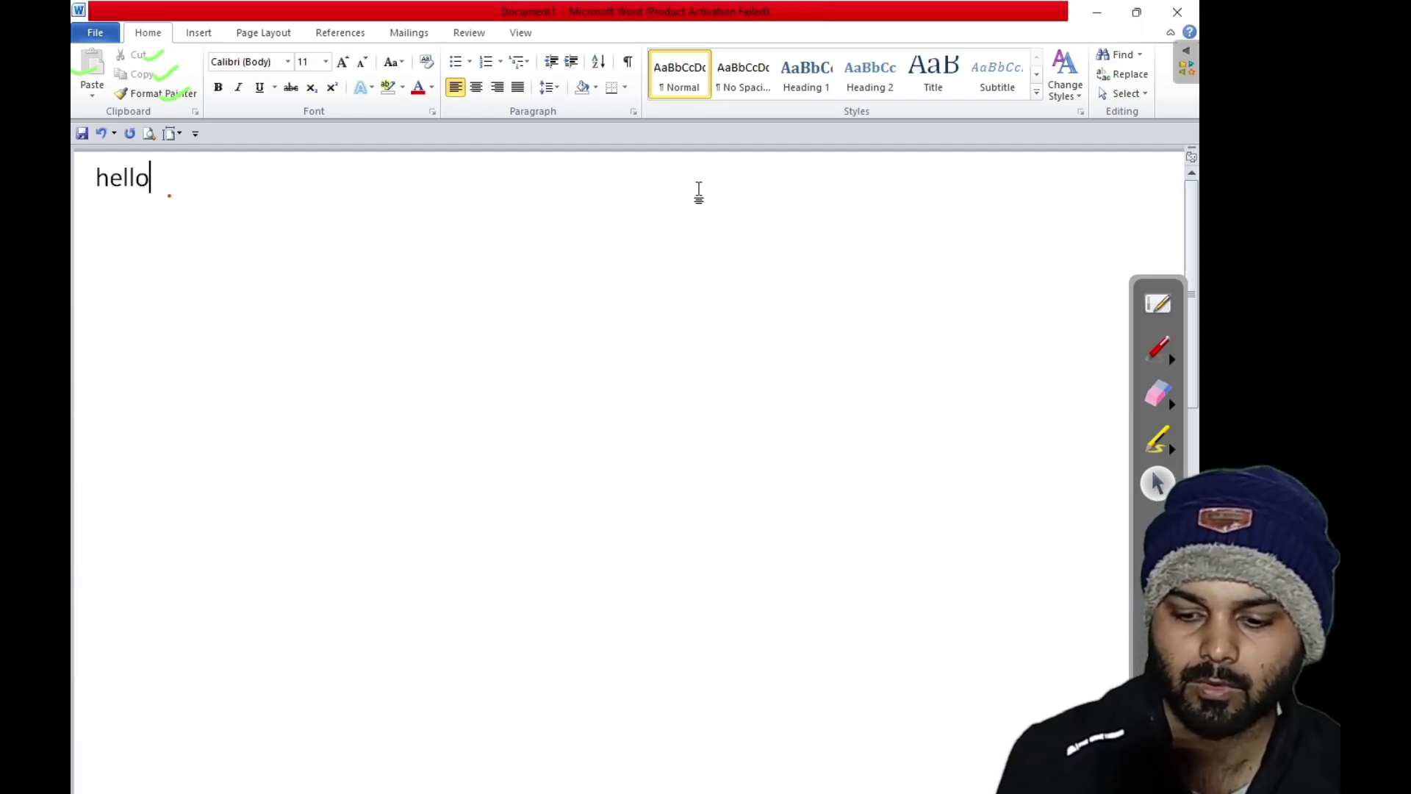
# Cut the whole text "hello" from the first line and paste it several lines further down the page.
pyautogui.hotkey('ctrl', 'a')
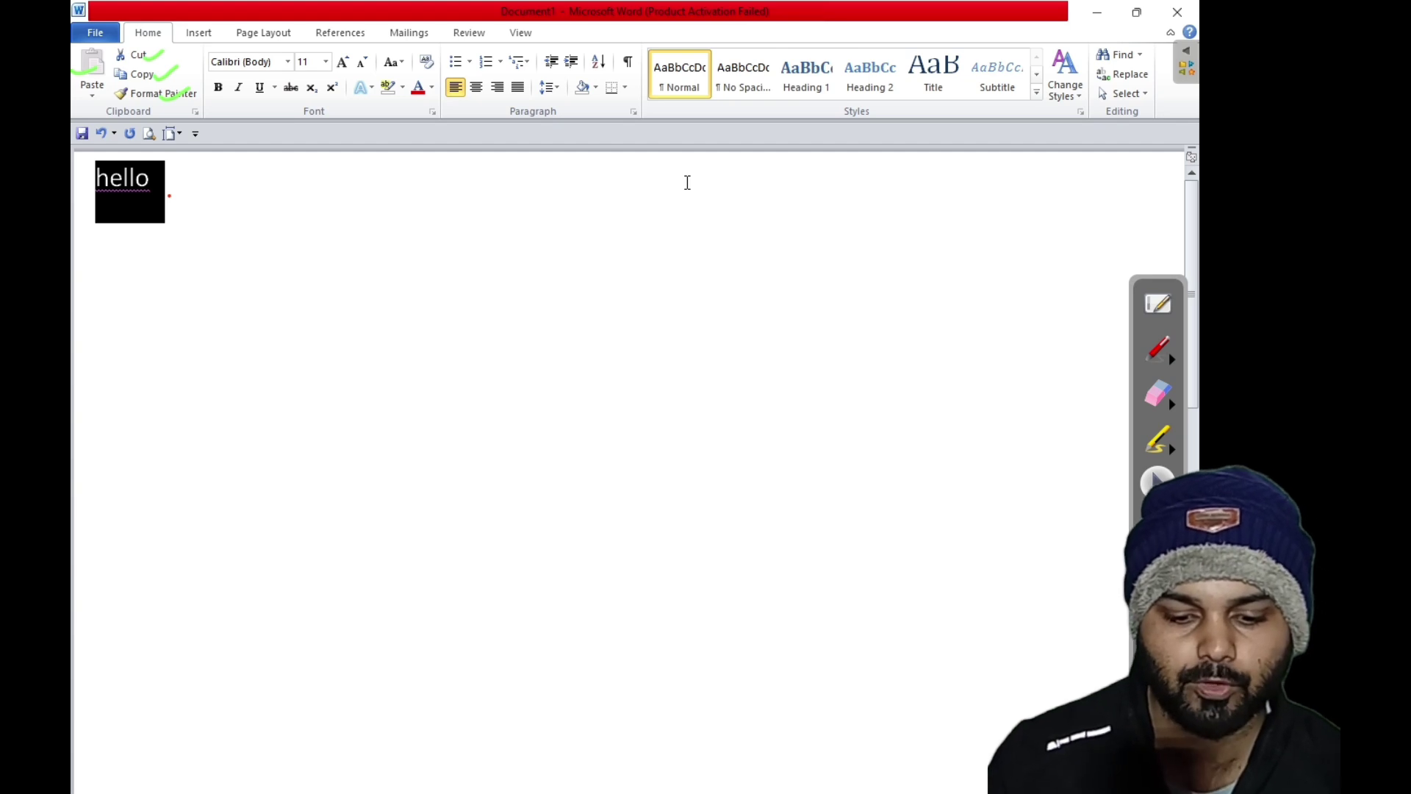
pyautogui.click(143, 55)
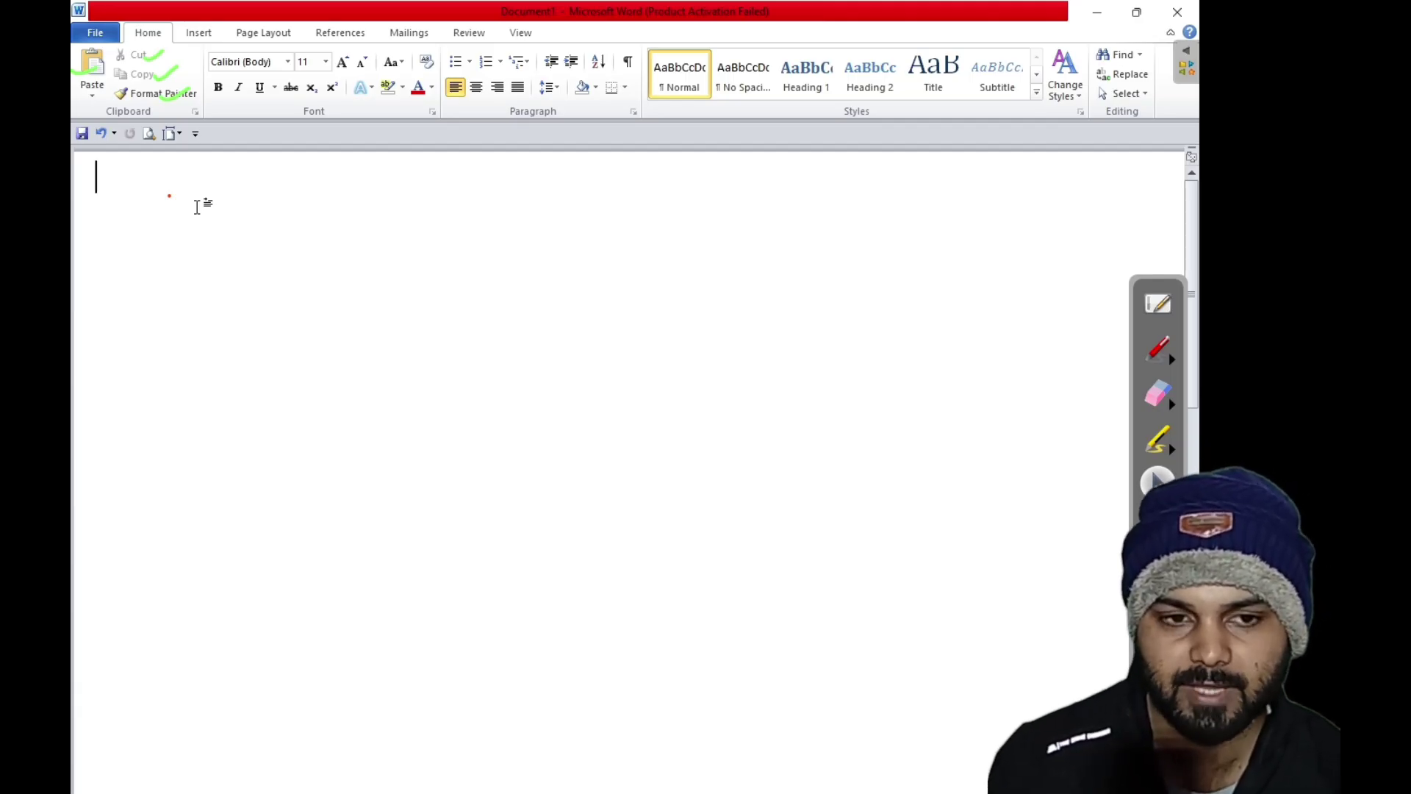
pyautogui.hotkey('ctrl', 'v')
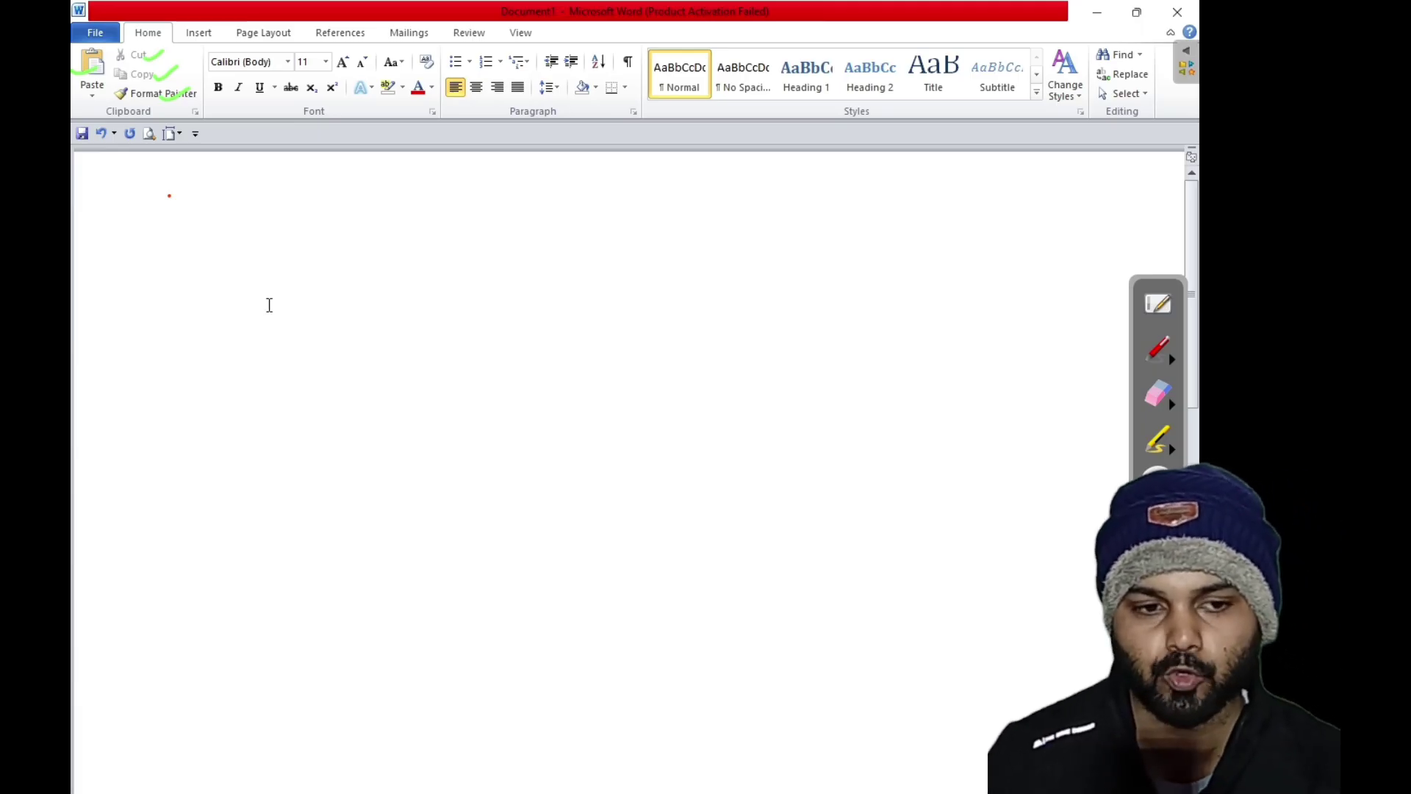
pyautogui.click(92, 73)
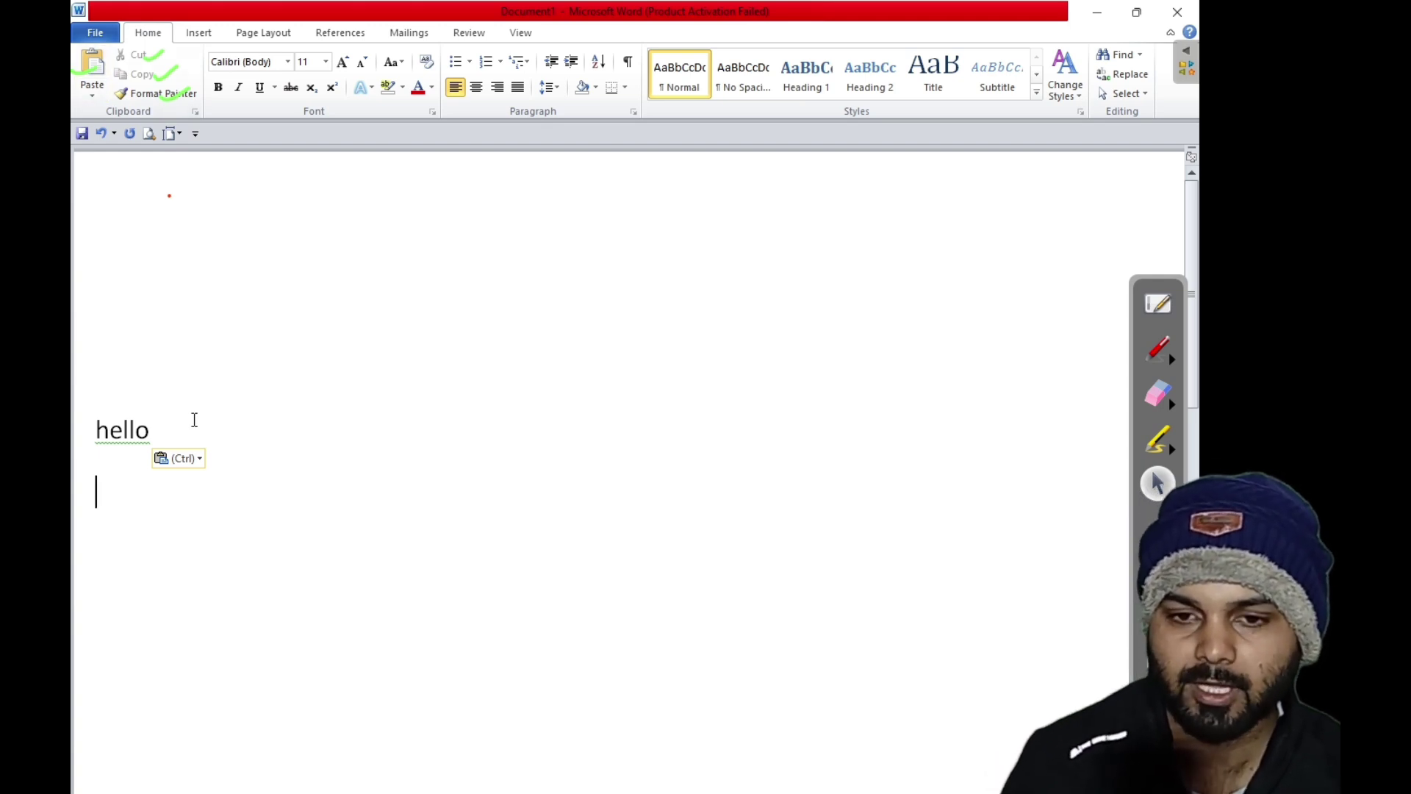
# Handwrite "cut → Ctrl+X" in red in the middle of the page and underline both parts.
pyautogui.click(1158, 350)
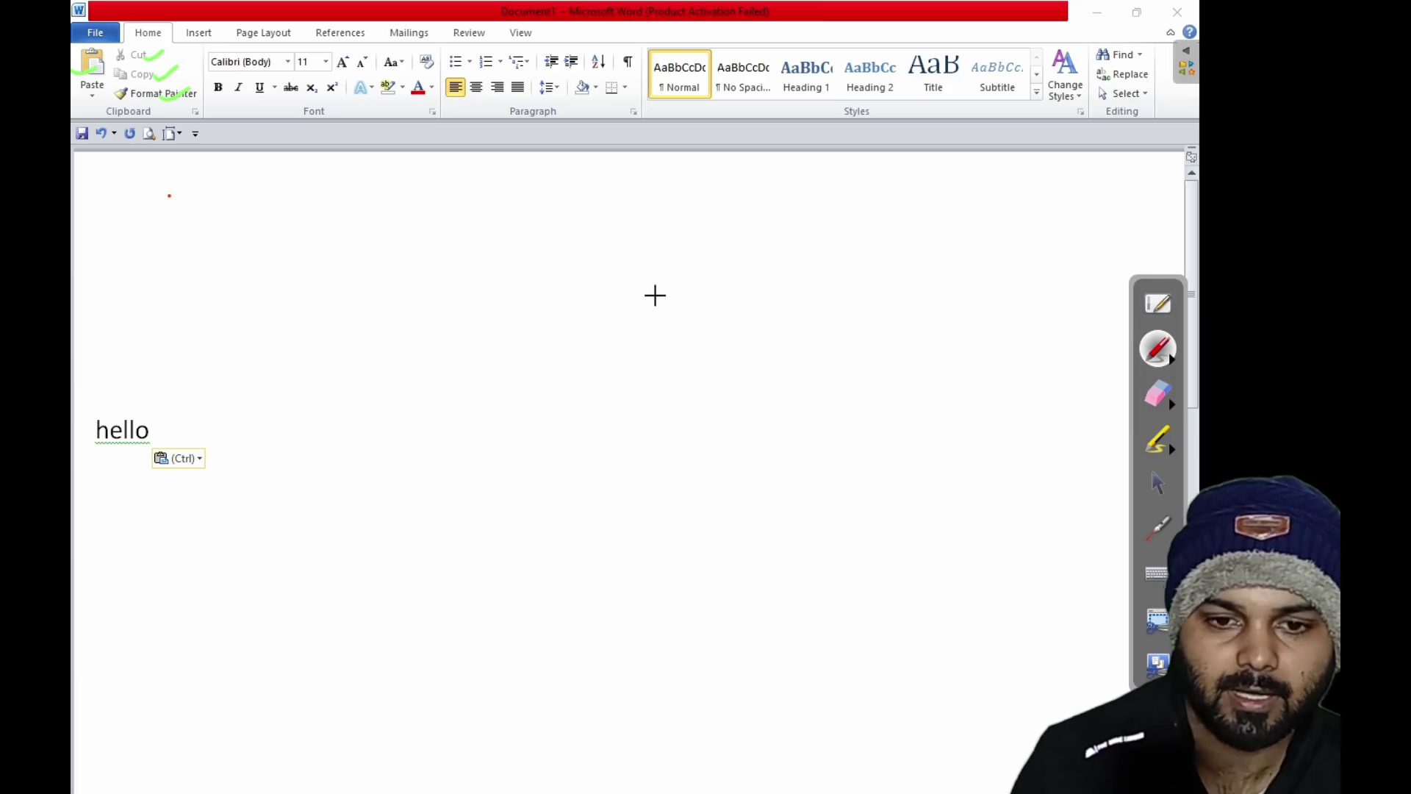
pyautogui.moveTo(689, 332); pyautogui.dragTo(728, 321)
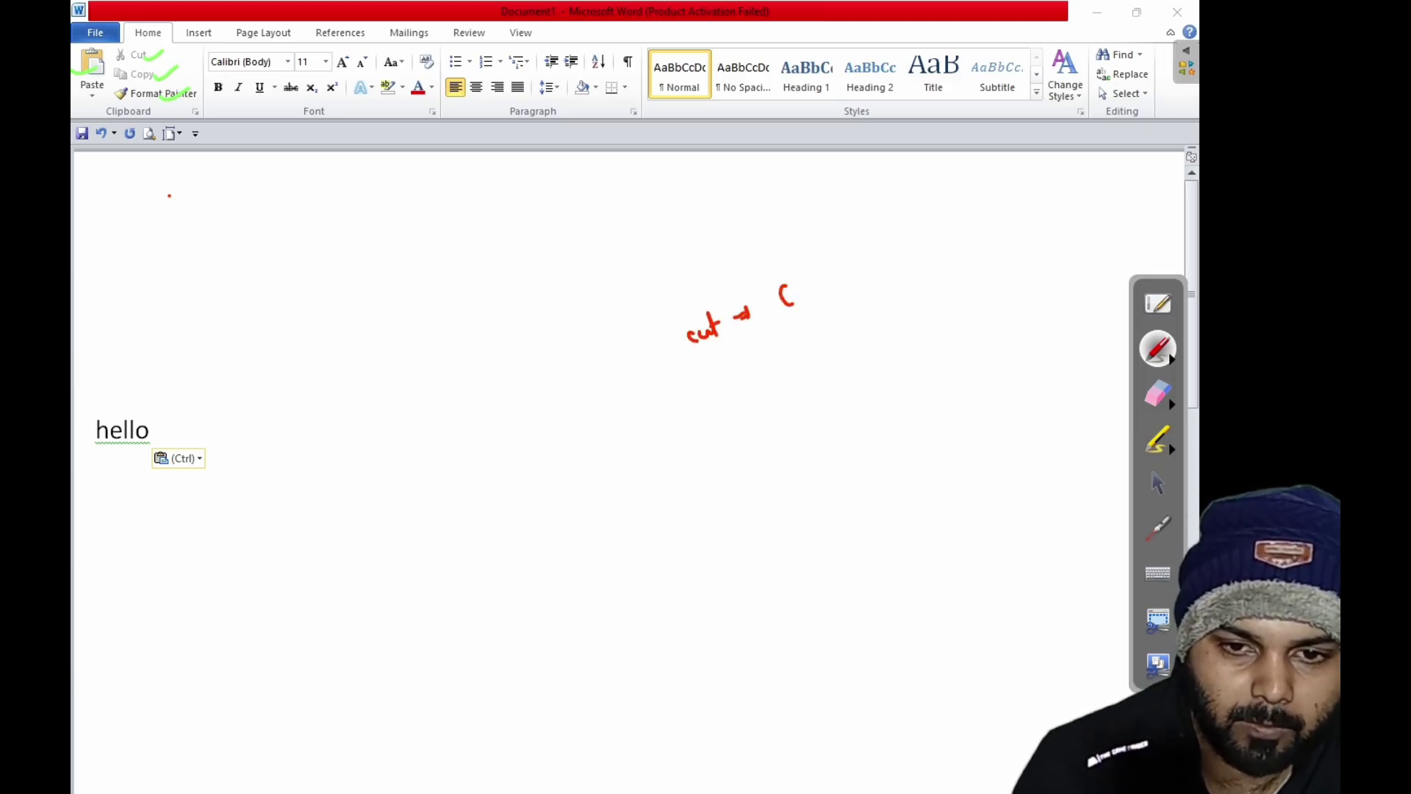
pyautogui.moveTo(793, 284); pyautogui.dragTo(794, 303)
pyautogui.moveTo(784, 295); pyautogui.dragTo(839, 288)
pyautogui.moveTo(860, 269); pyautogui.dragTo(863, 278)
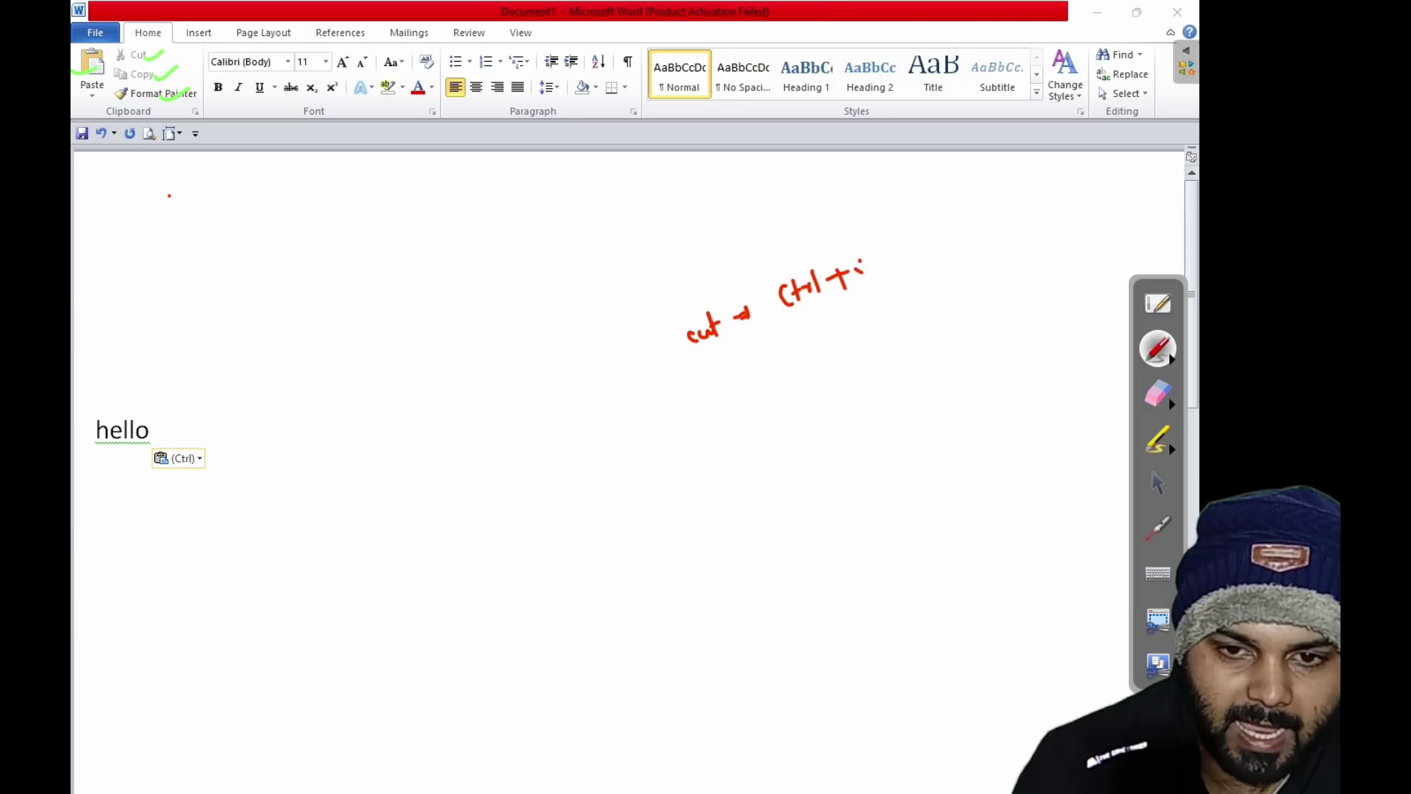
pyautogui.moveTo(786, 327); pyautogui.dragTo(886, 287)
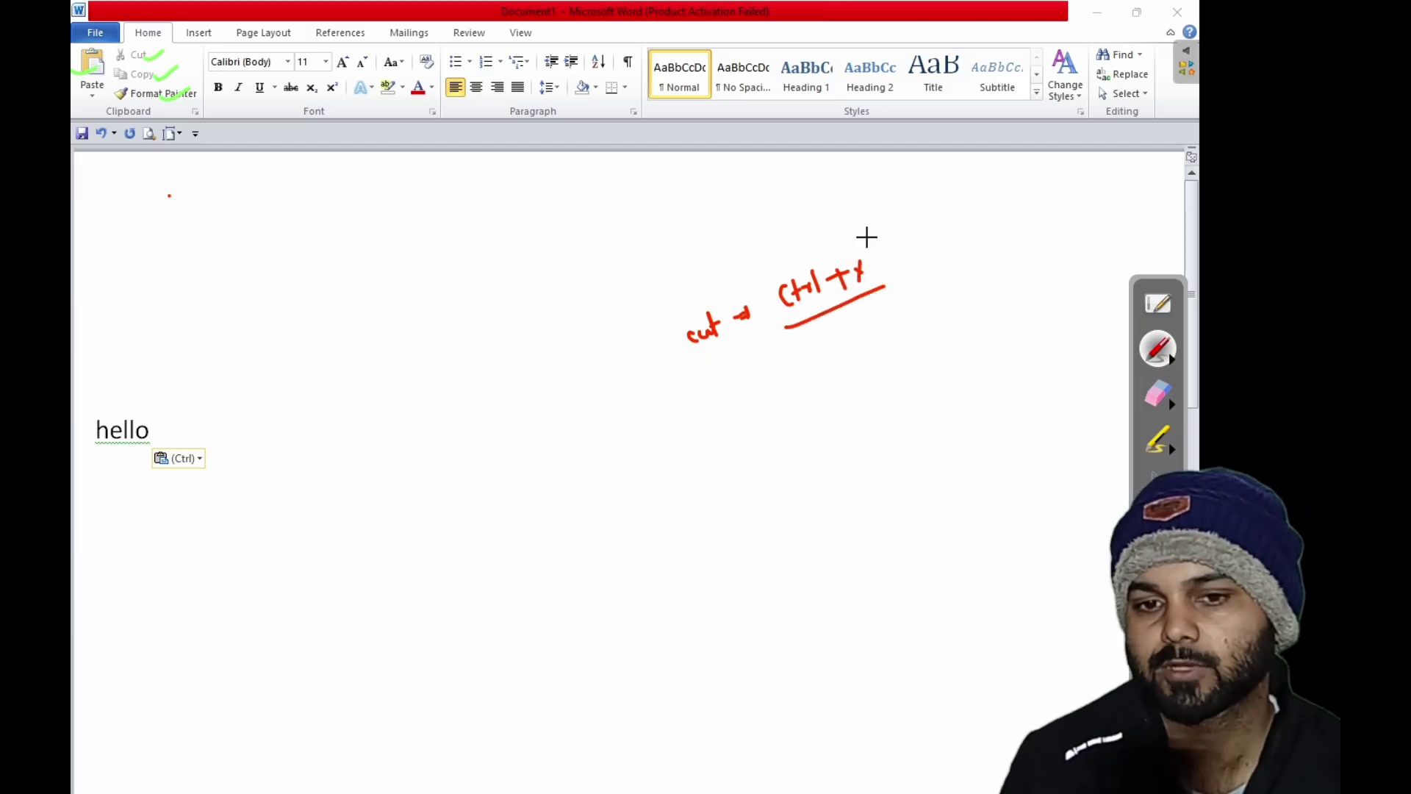
pyautogui.moveTo(873, 259); pyautogui.dragTo(856, 283)
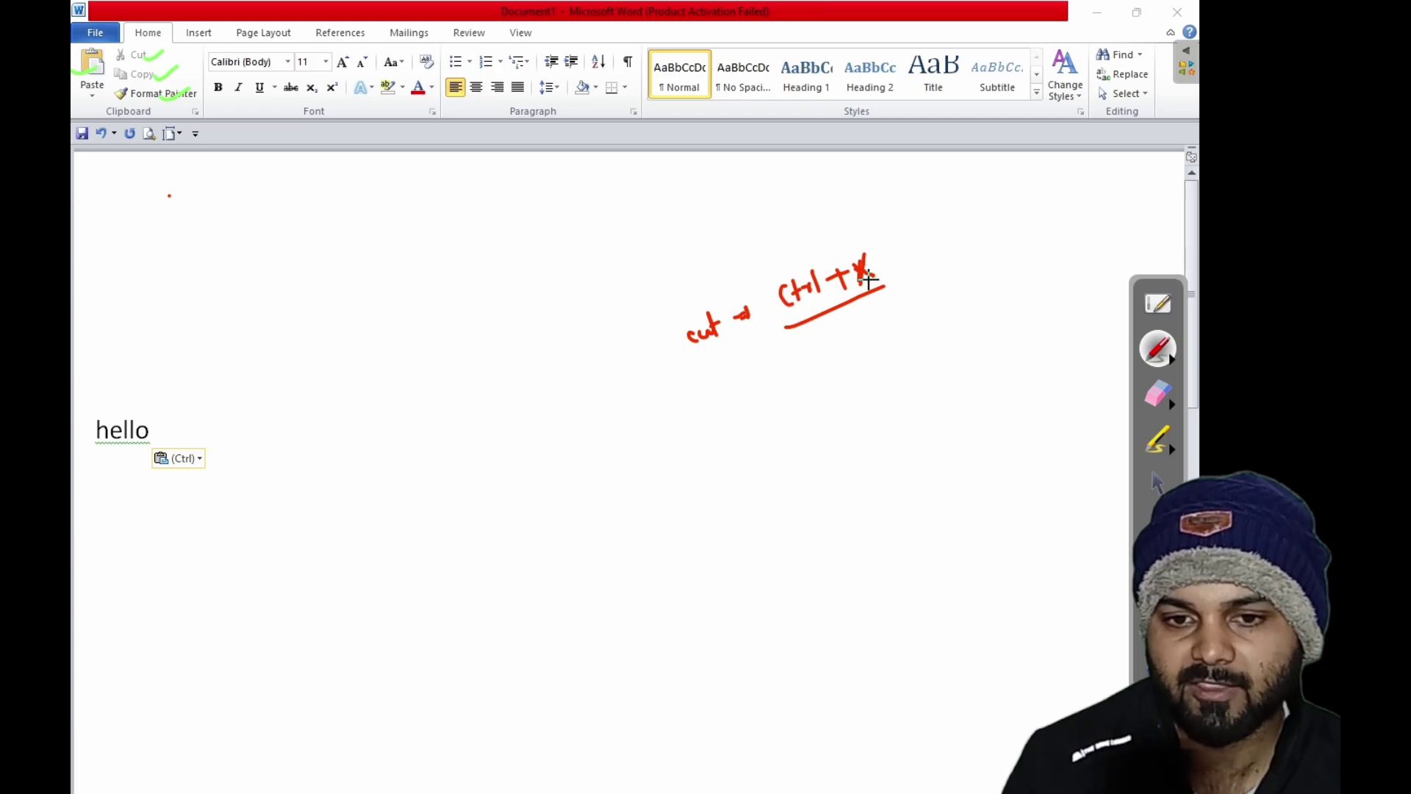
pyautogui.moveTo(701, 349); pyautogui.dragTo(732, 354)
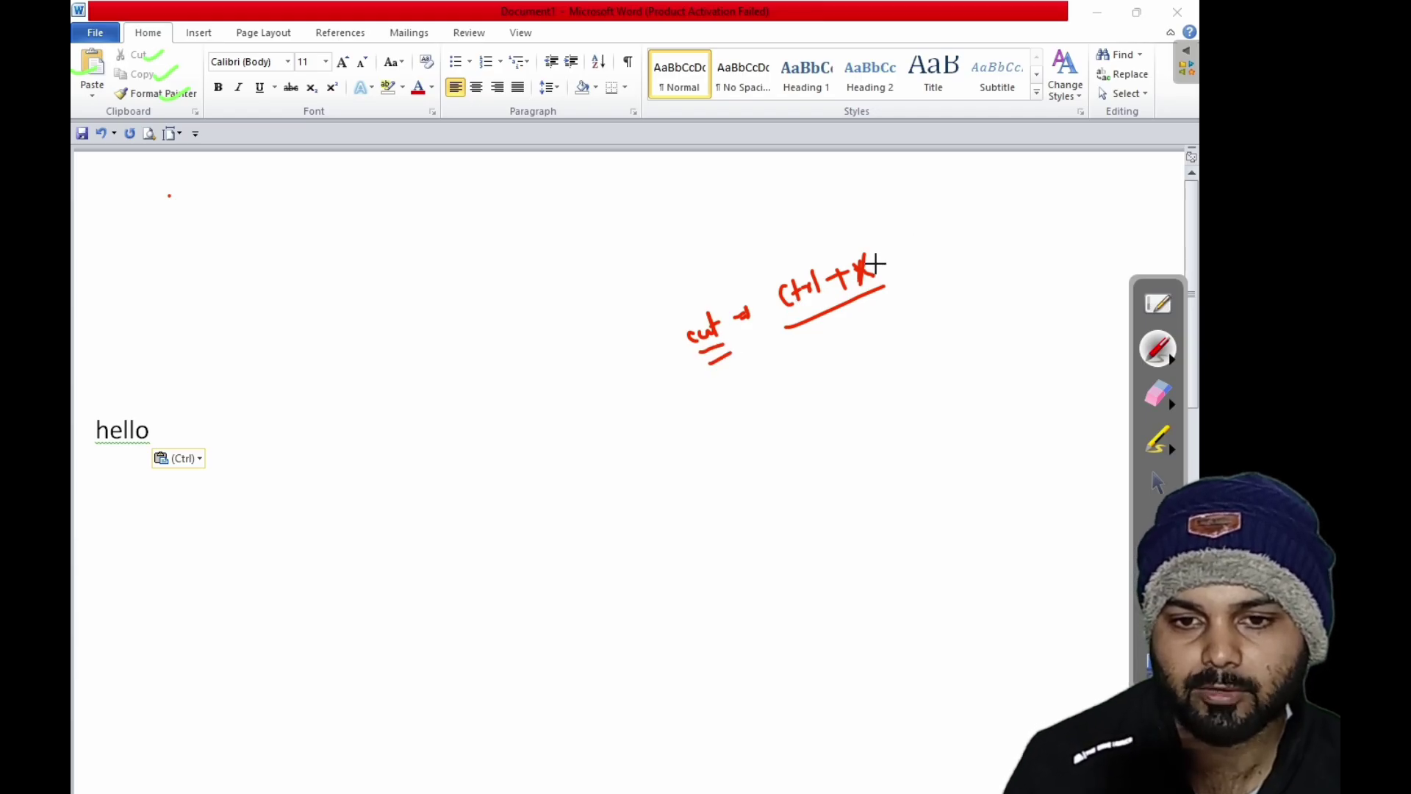
# Clear all annotations and mark the original position and the pasted "hello" with short red strokes.
pyautogui.click(1171, 410)
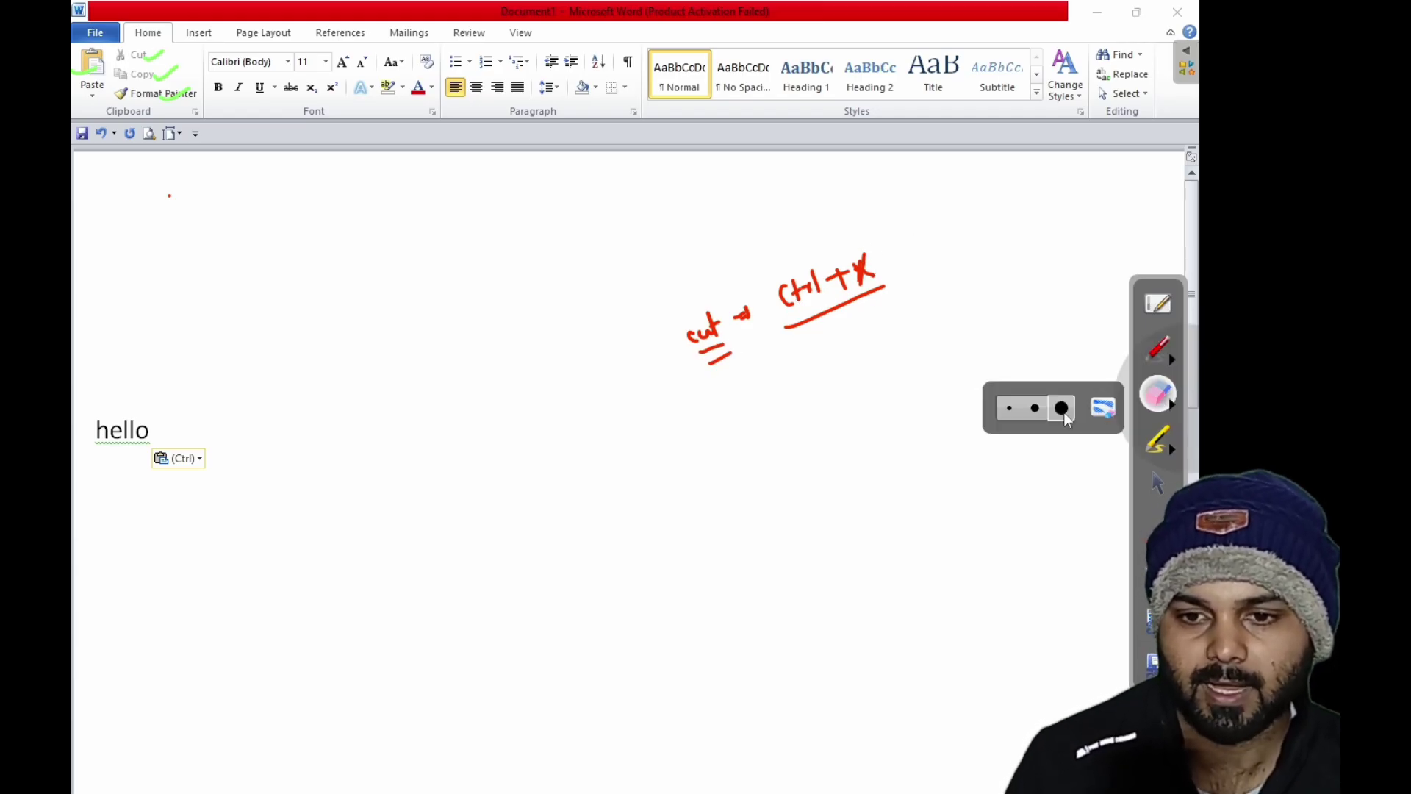
pyautogui.click(1067, 406)
pyautogui.click(1160, 355)
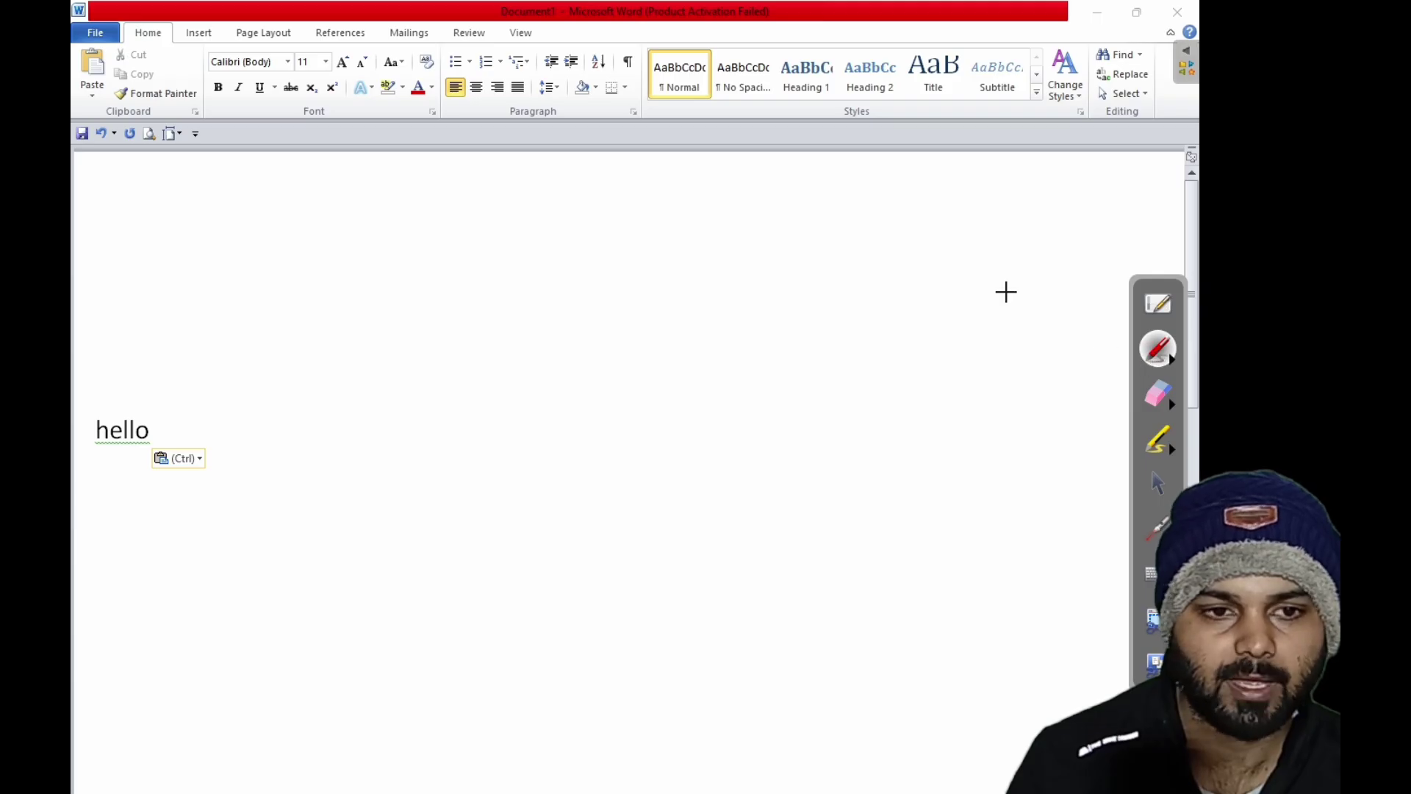
pyautogui.click(1158, 483)
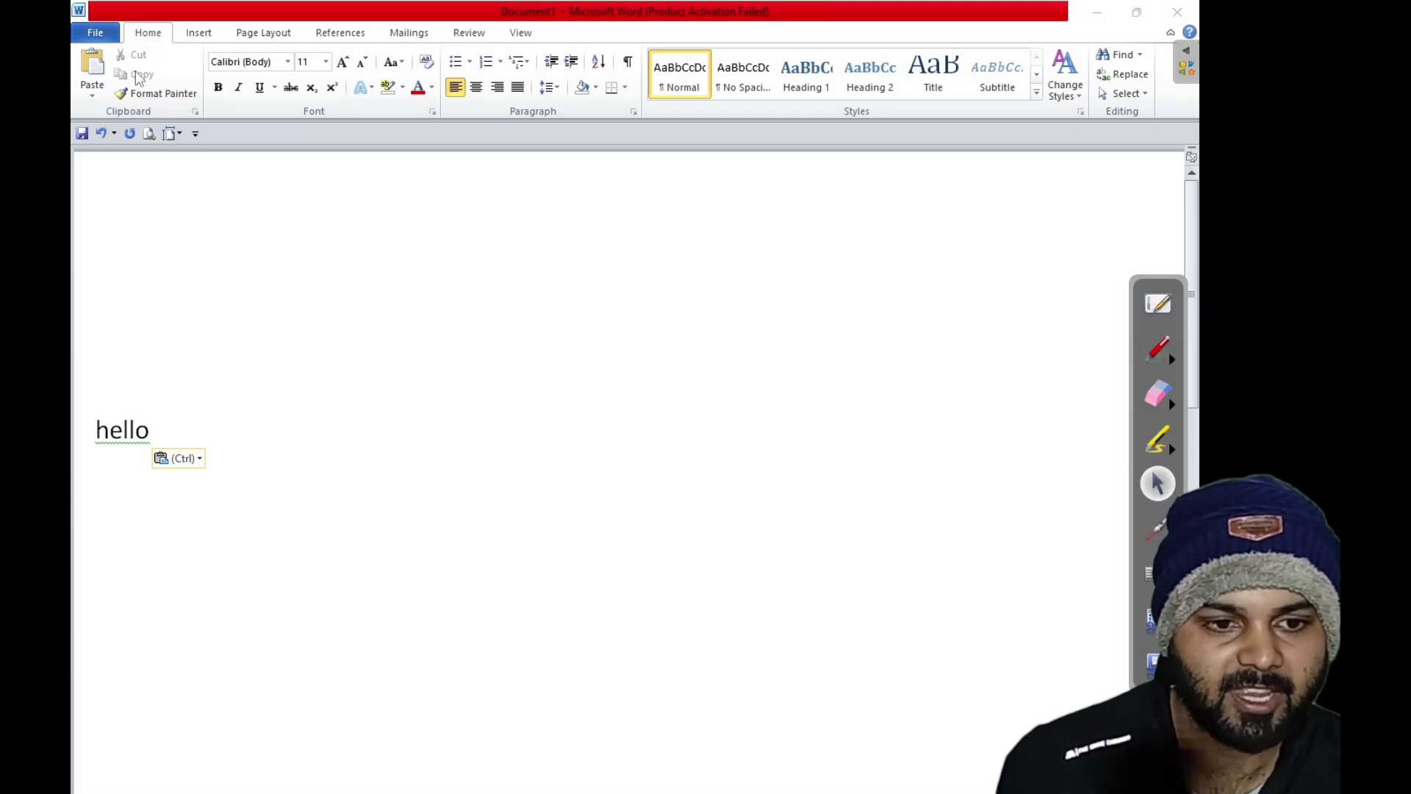
pyautogui.click(1157, 349)
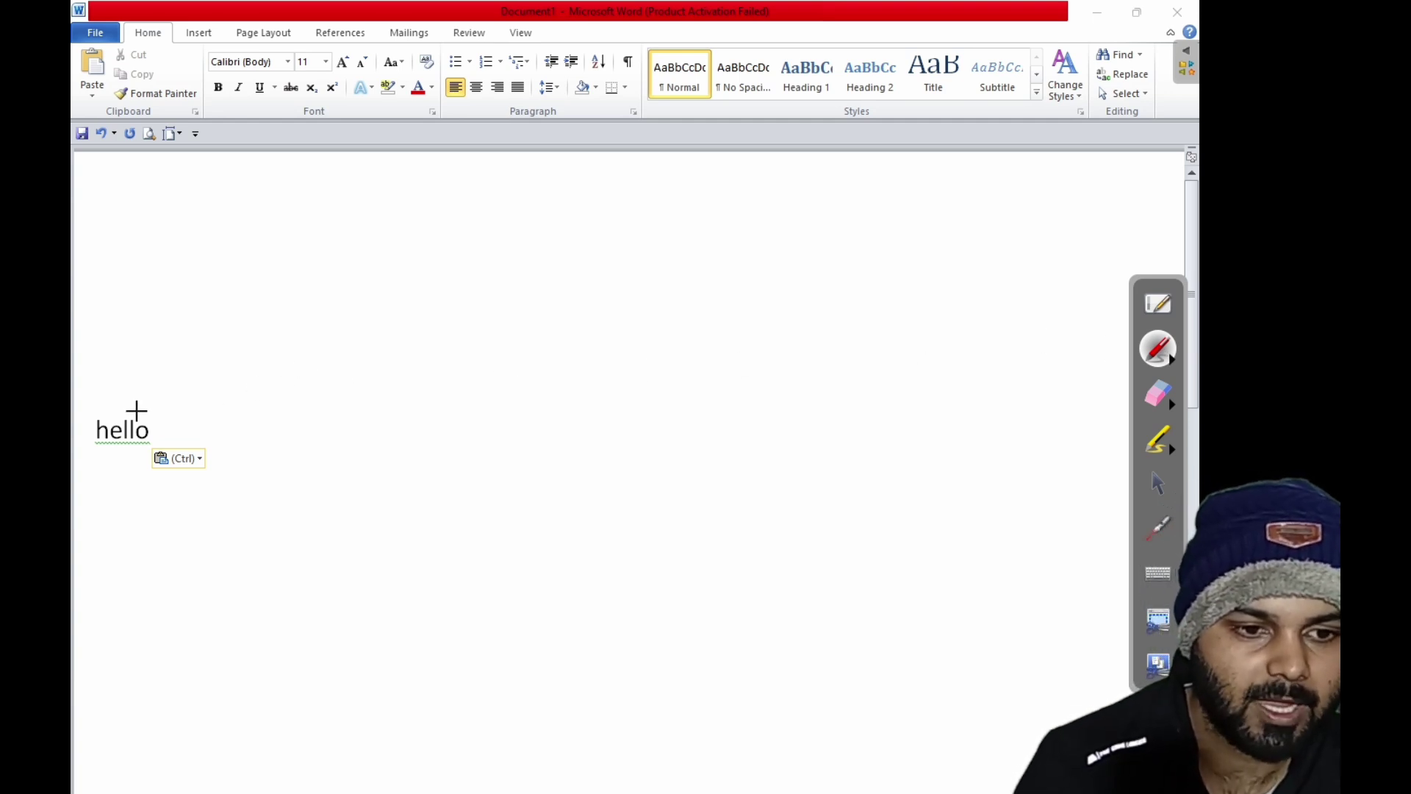
pyautogui.click(123, 182)
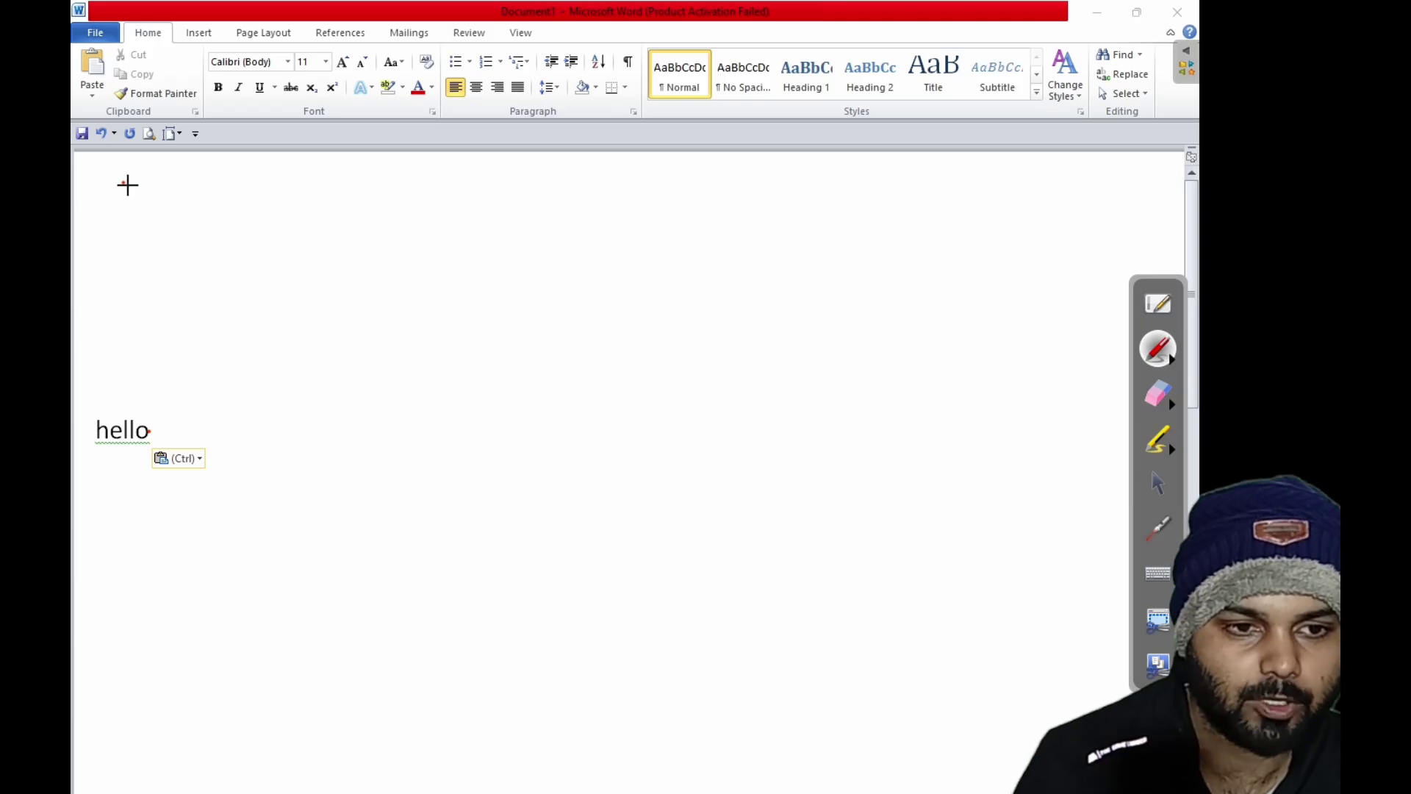
pyautogui.moveTo(124, 184); pyautogui.dragTo(145, 181)
pyautogui.moveTo(161, 435); pyautogui.dragTo(170, 432)
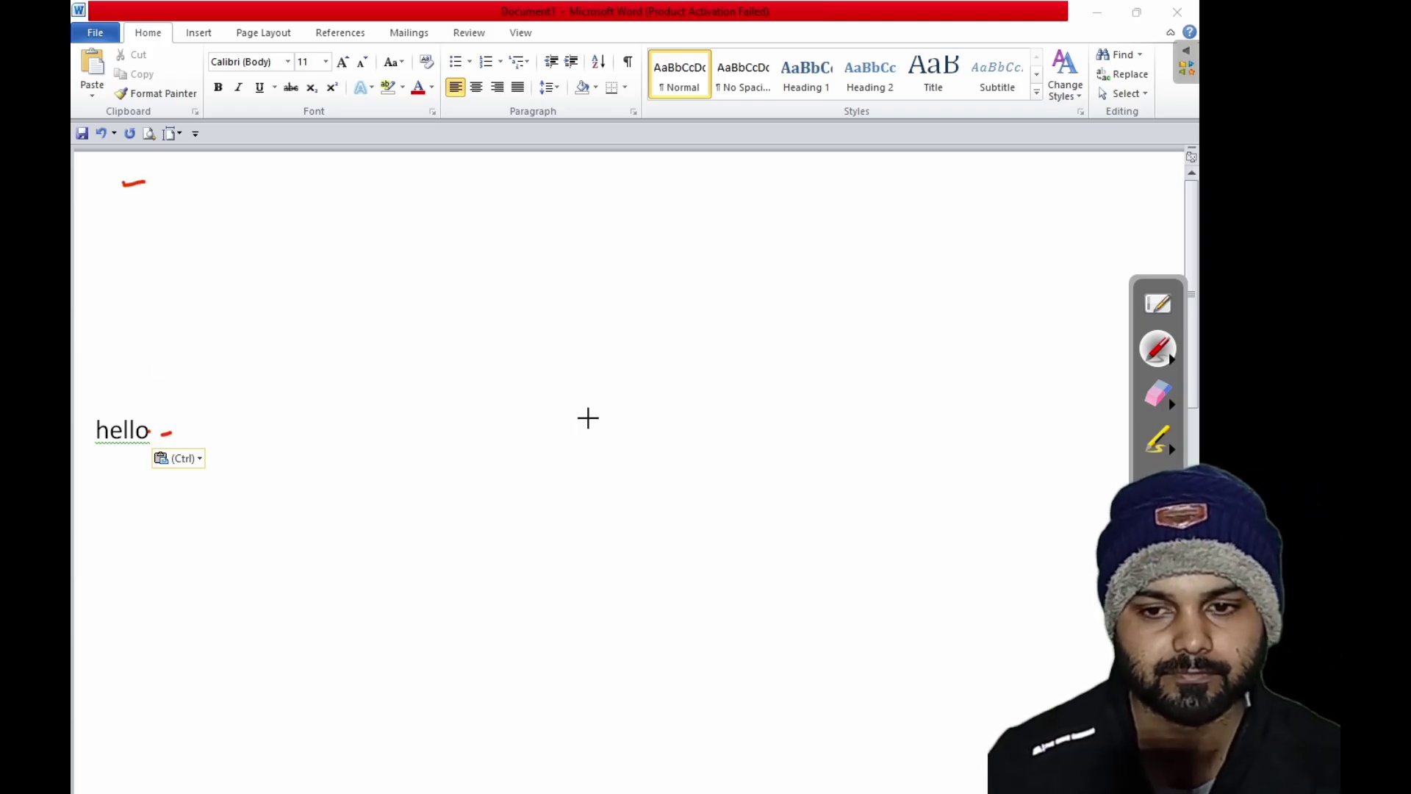
# Return to the normal pointer and undo the cut and paste of "hello".
pyautogui.click(1158, 483)
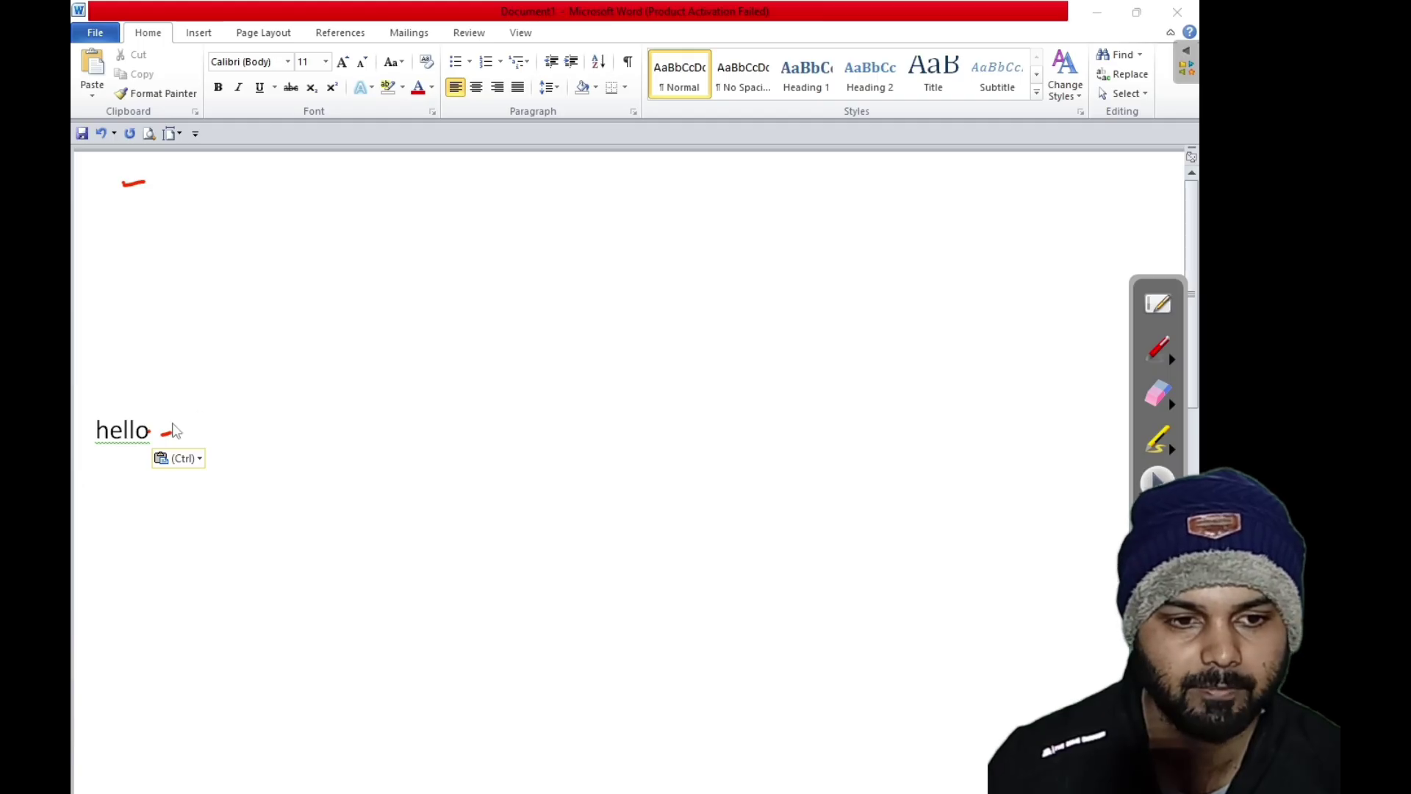
pyautogui.hotkey('ctrl', 'z')
pyautogui.hotkey('ctrl', 'z')
pyautogui.hotkey('ctrl', 'z')
pyautogui.hotkey('ctrl', 'y')
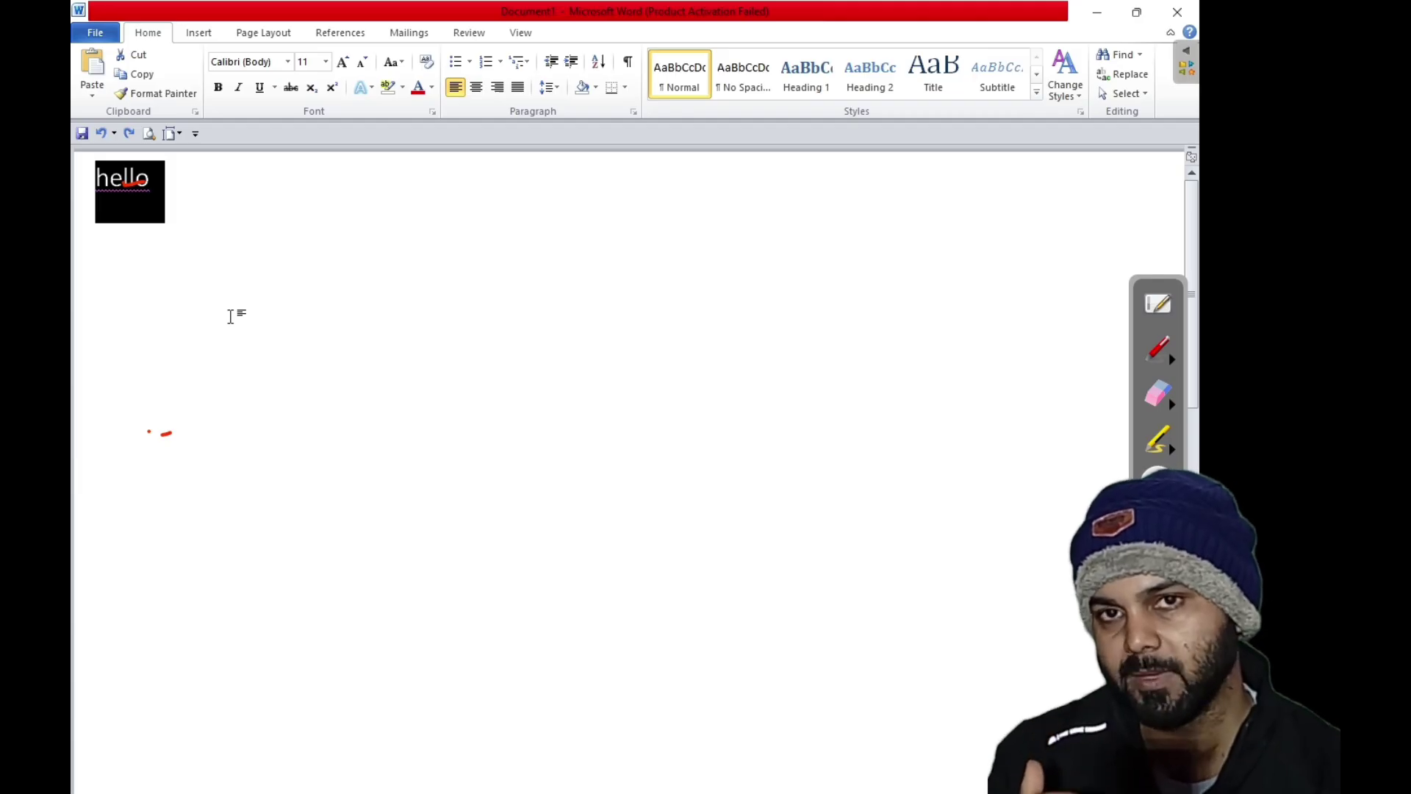
# Paste a second "hello" several lines below the one on the first line.
pyautogui.click(150, 364)
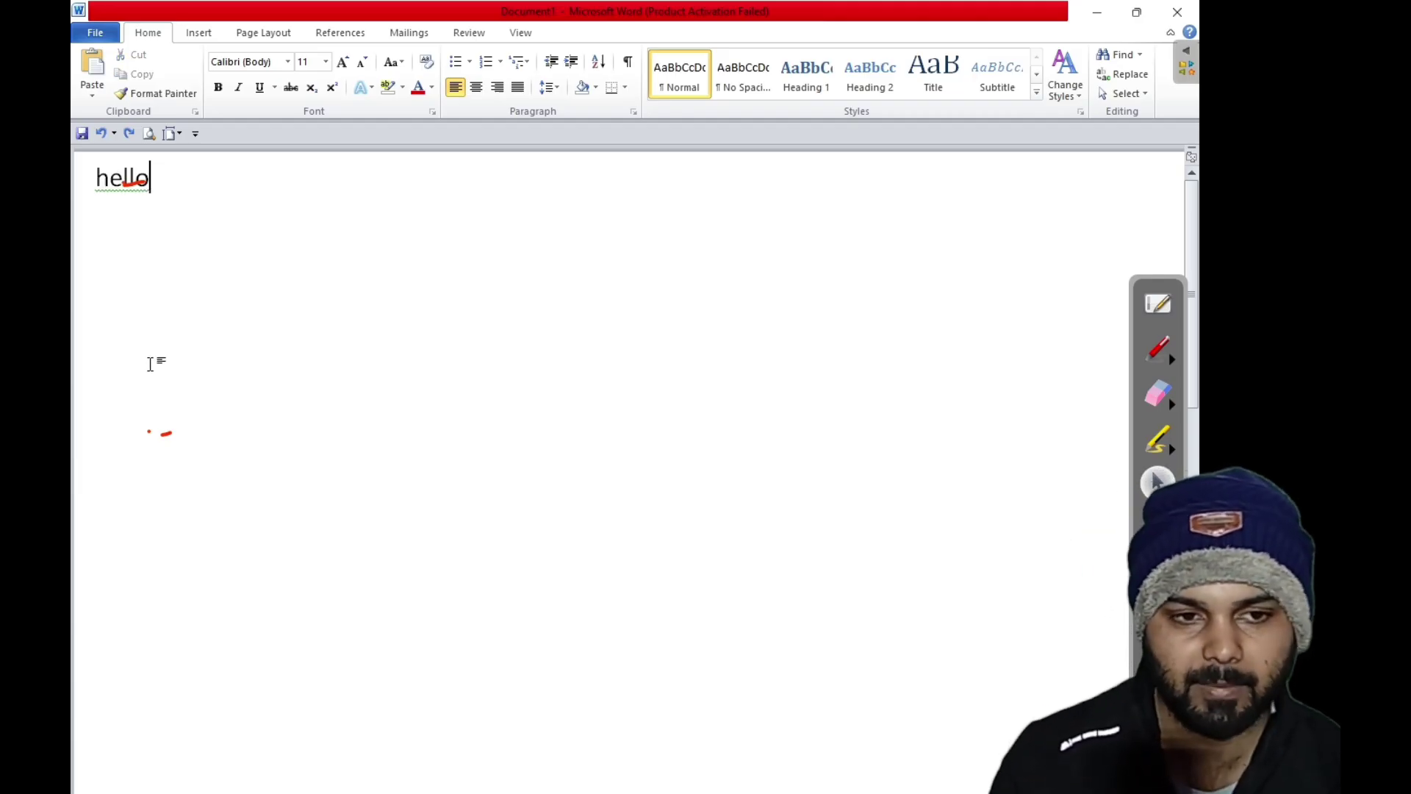
pyautogui.hotkey('shift', 'F3')
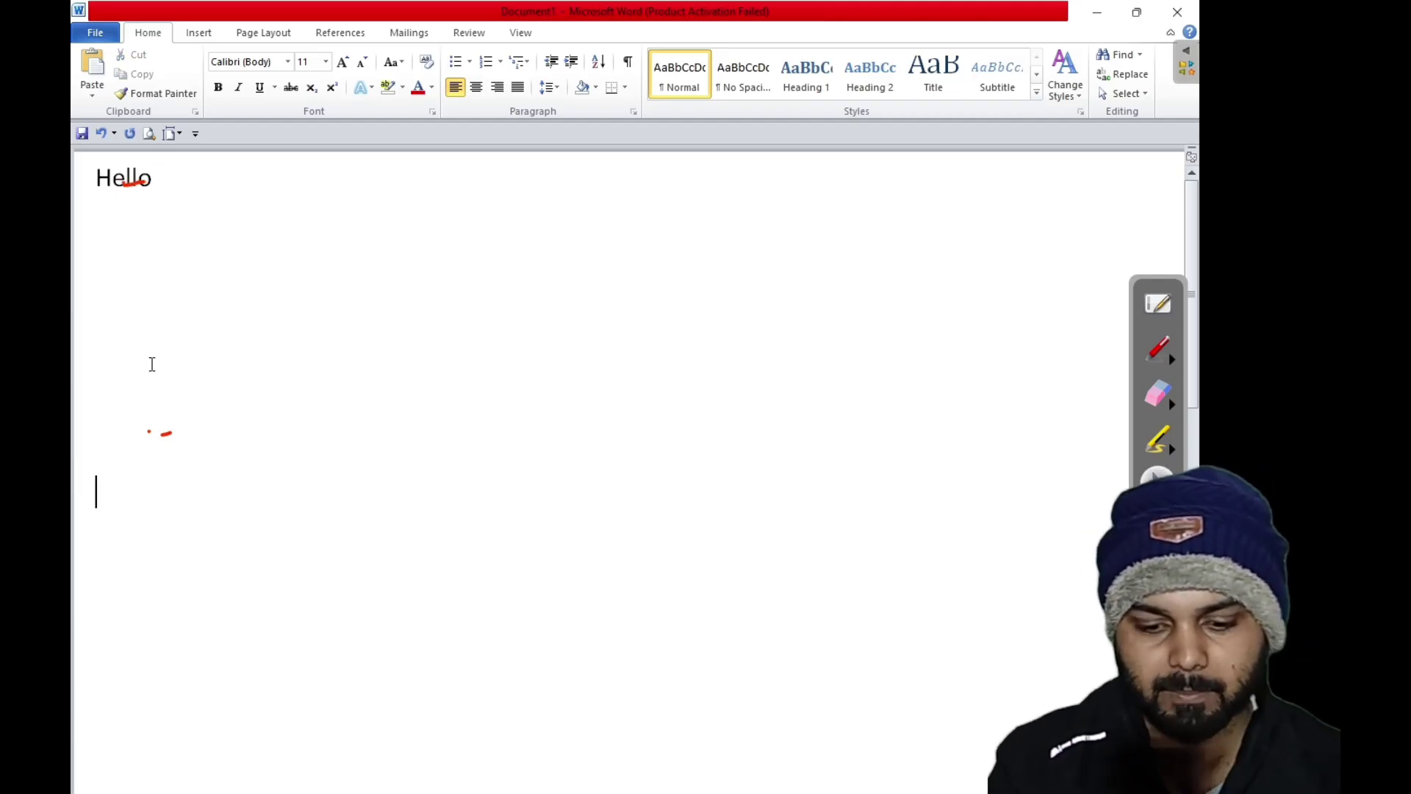
pyautogui.write('hello')
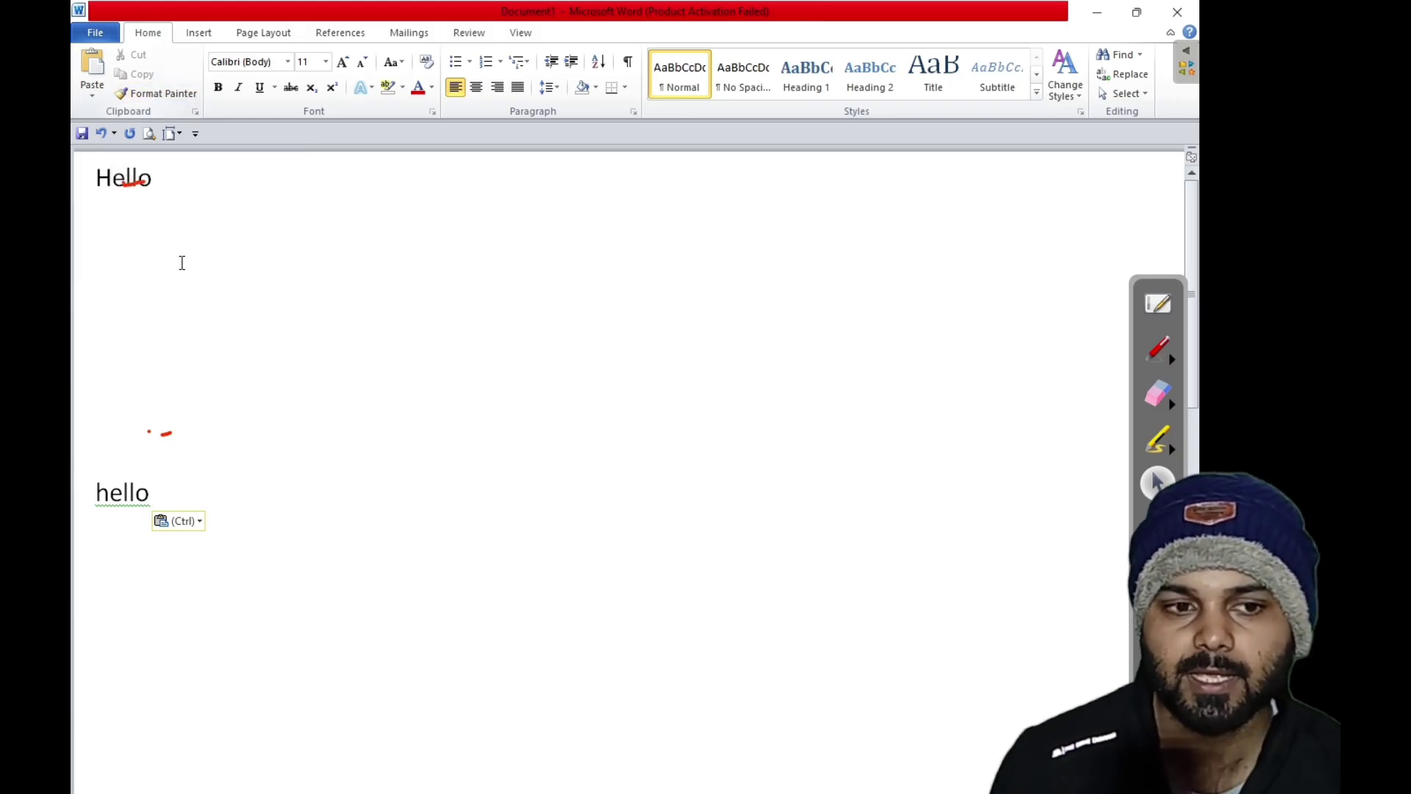
# Select the first-line "Hello" and mark the Font group's label, font name, size, grow/shrink and change case controls in red.
pyautogui.click(164, 183)
pyautogui.tripleClick(141, 184)
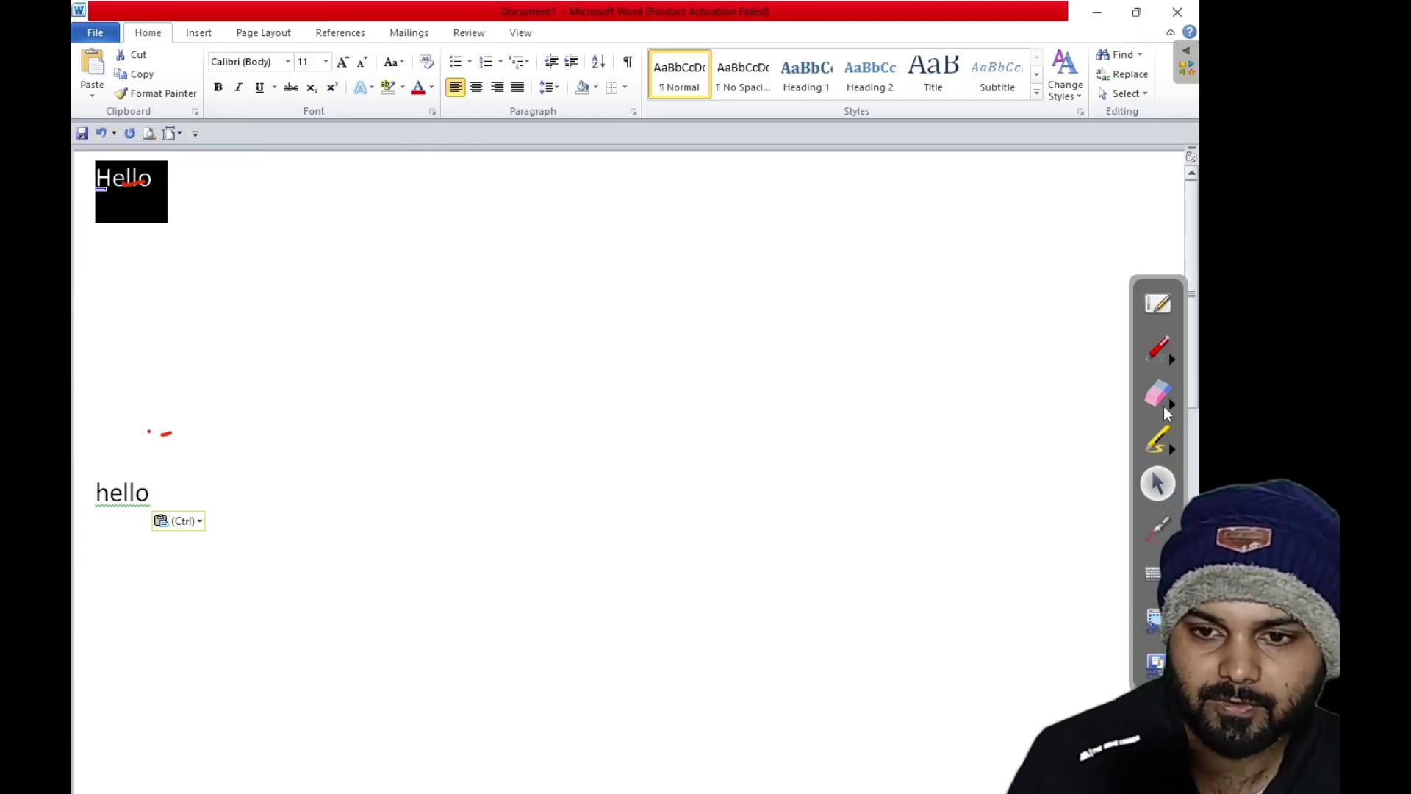
pyautogui.click(1159, 349)
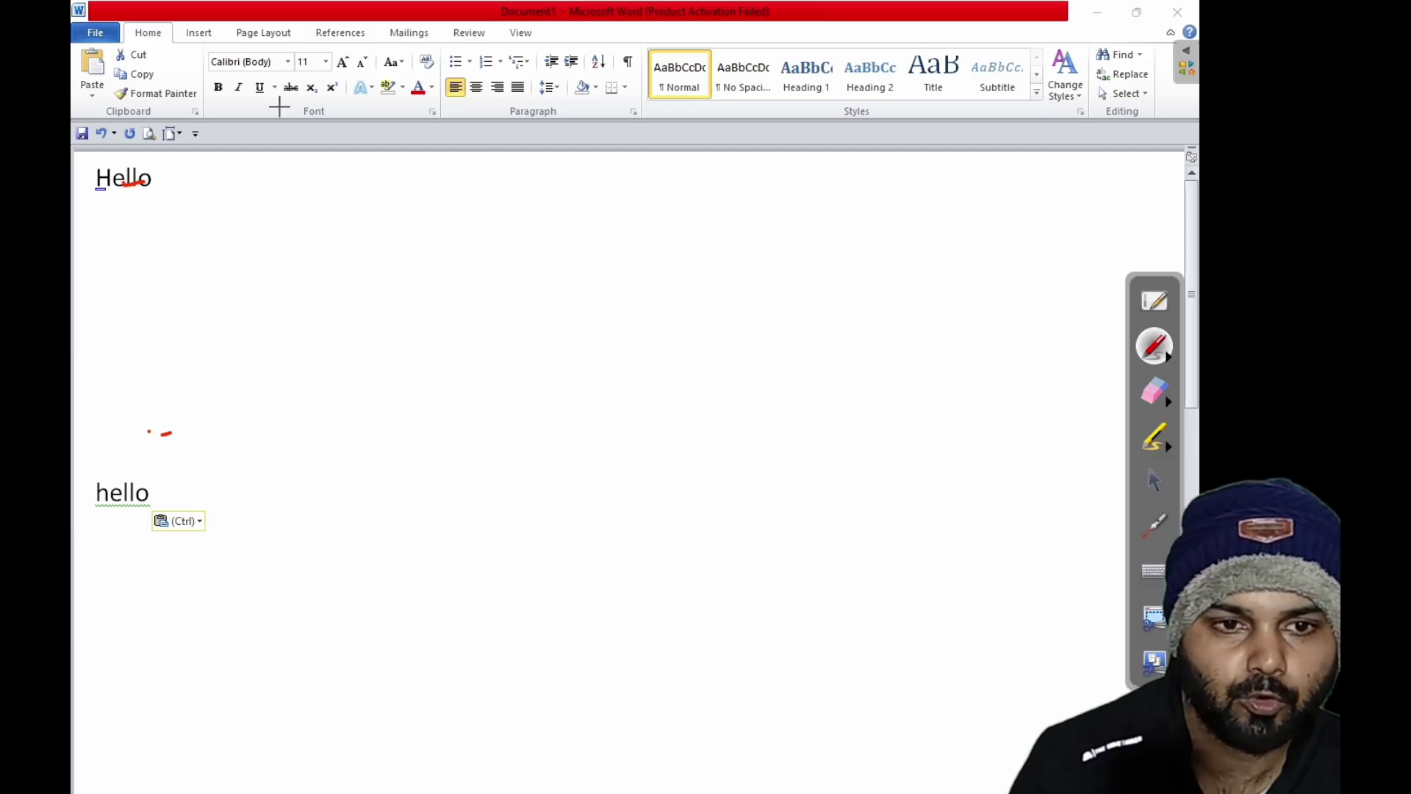
pyautogui.moveTo(323, 100); pyautogui.dragTo(334, 100)
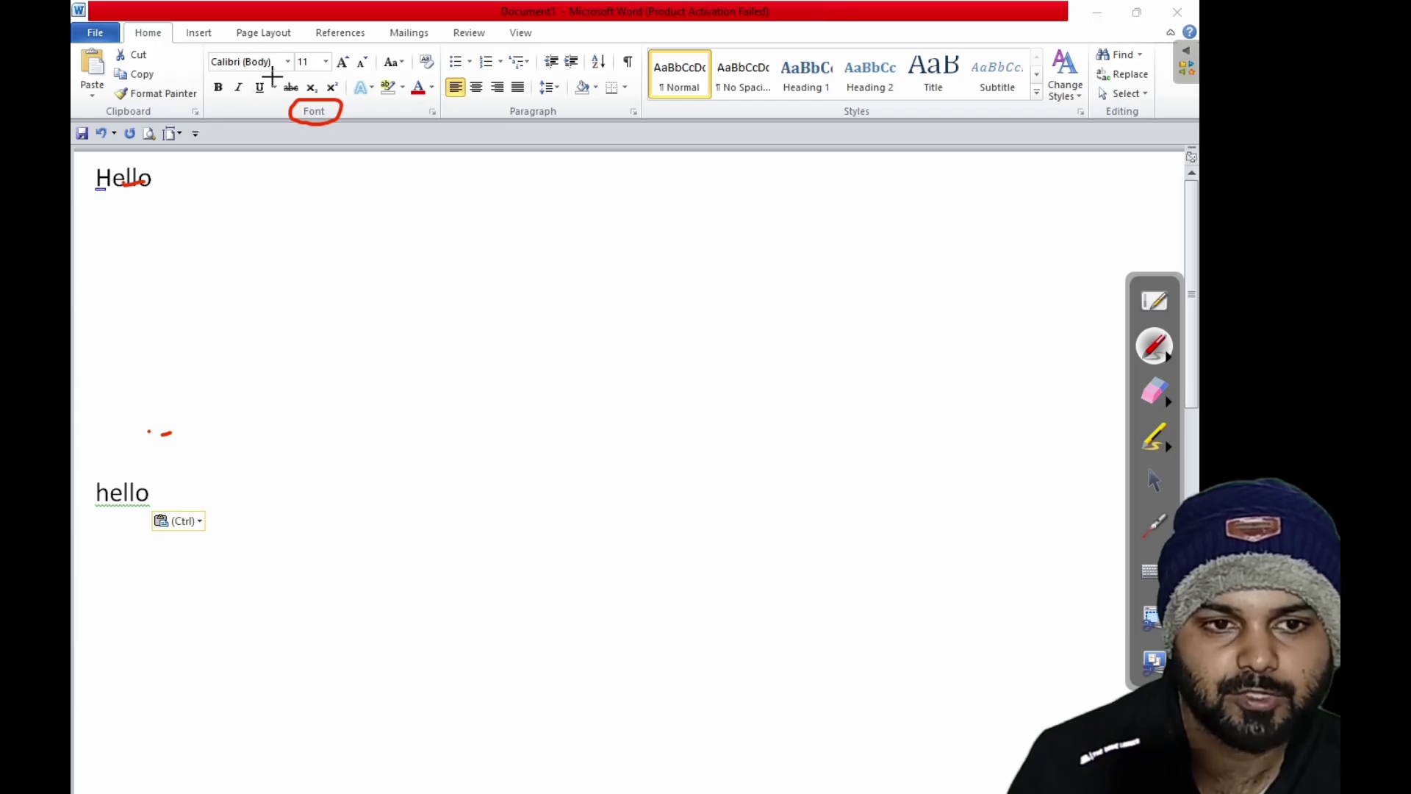
pyautogui.moveTo(252, 59); pyautogui.dragTo(280, 50)
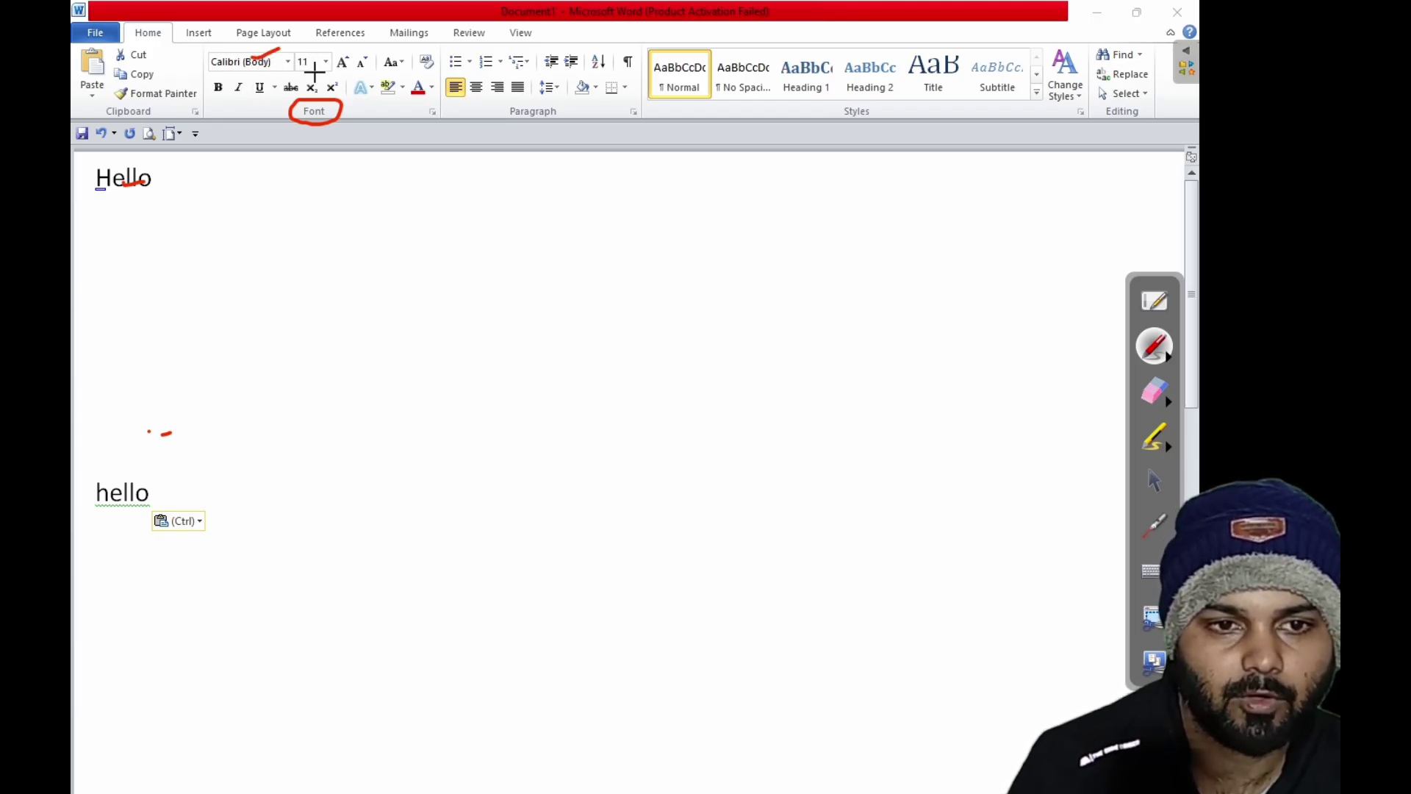
pyautogui.moveTo(308, 71); pyautogui.dragTo(323, 60)
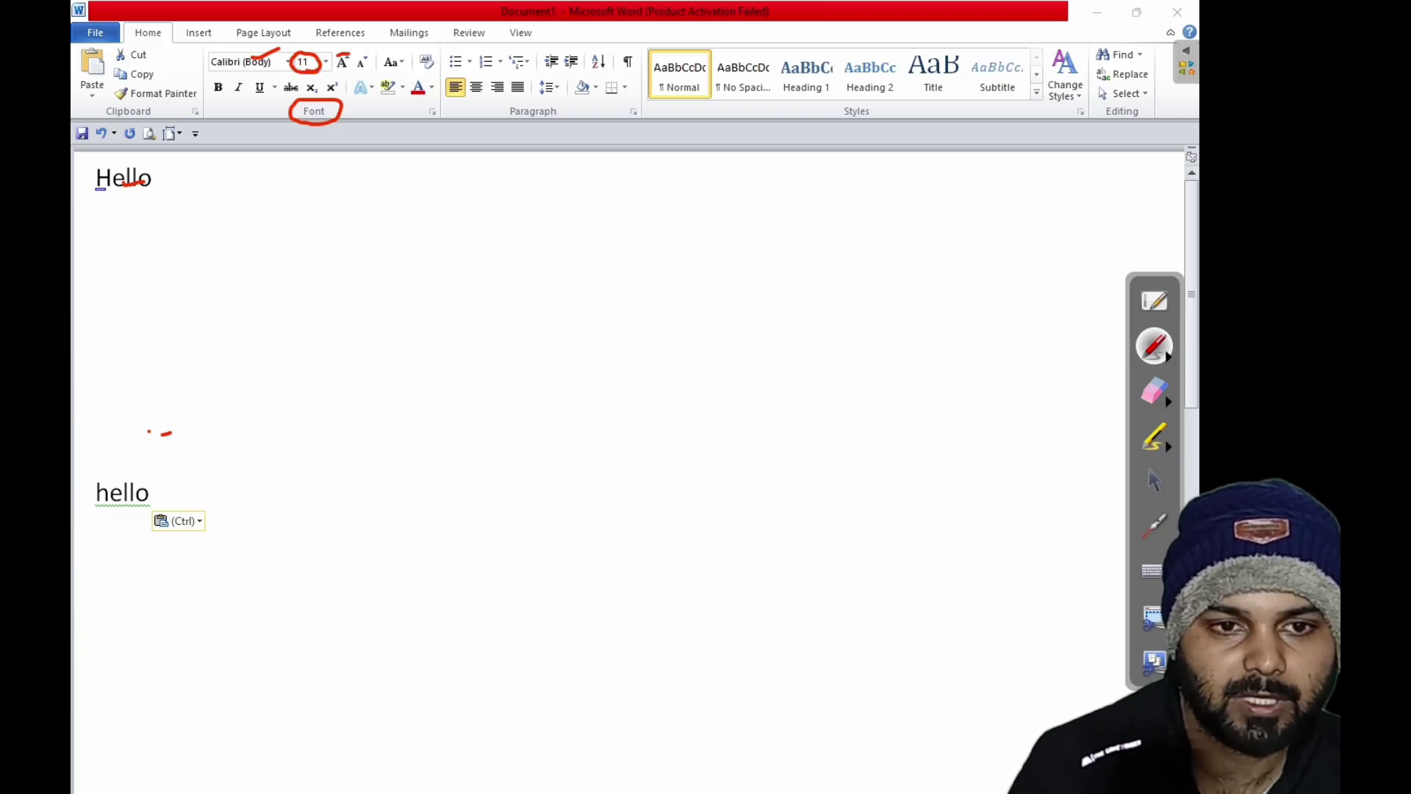
pyautogui.moveTo(350, 69); pyautogui.dragTo(352, 55)
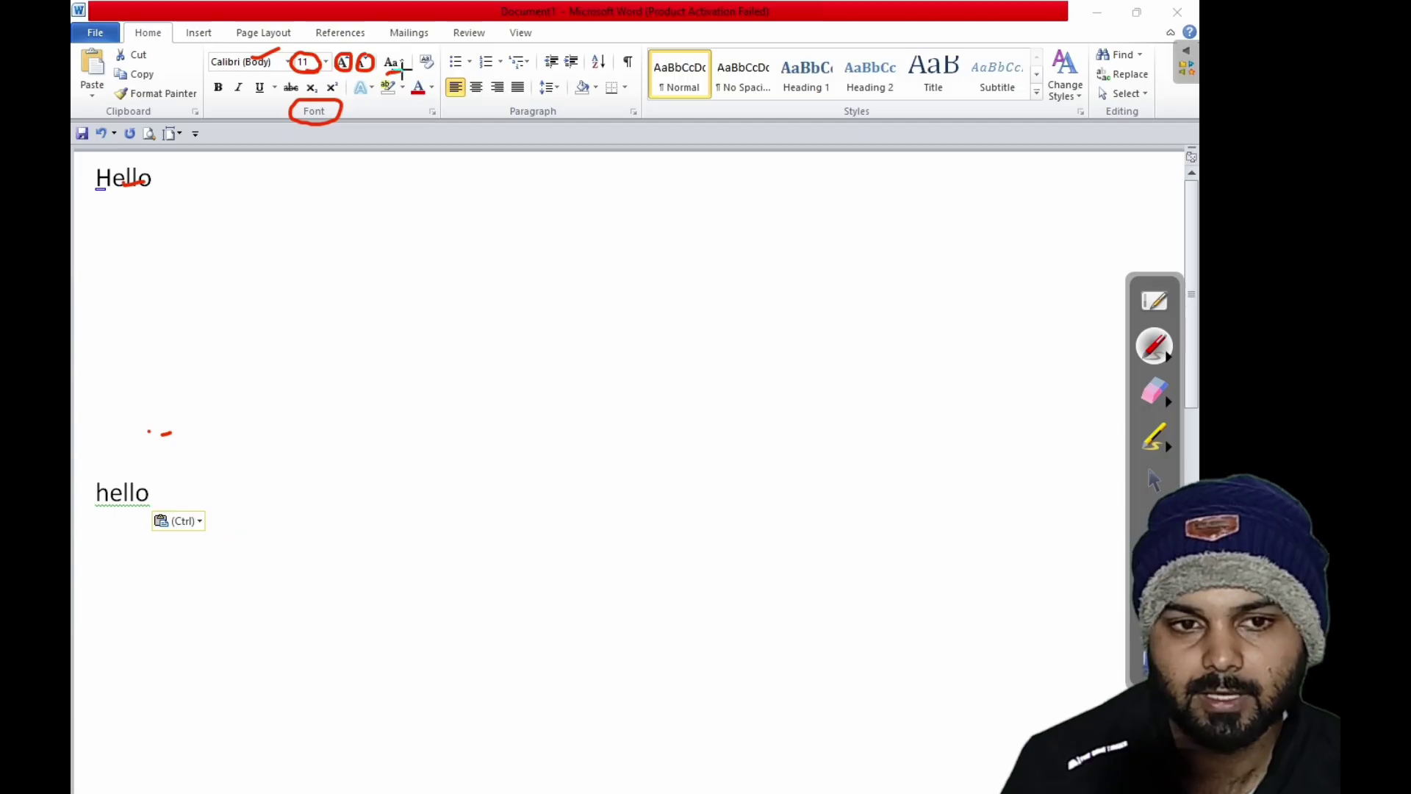
pyautogui.moveTo(387, 72); pyautogui.dragTo(398, 71)
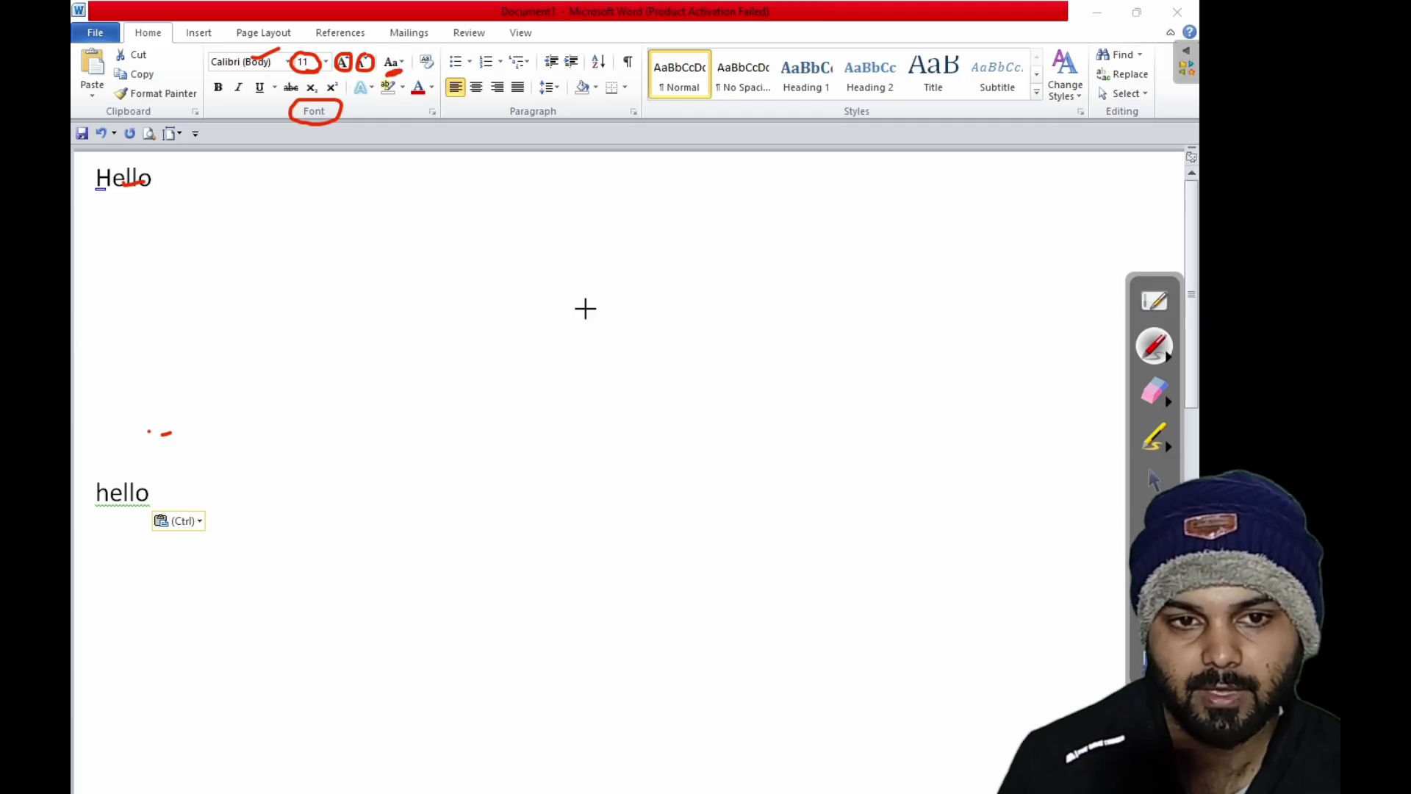
# Erase all red annotations from the ribbon and the page.
pyautogui.click(1154, 483)
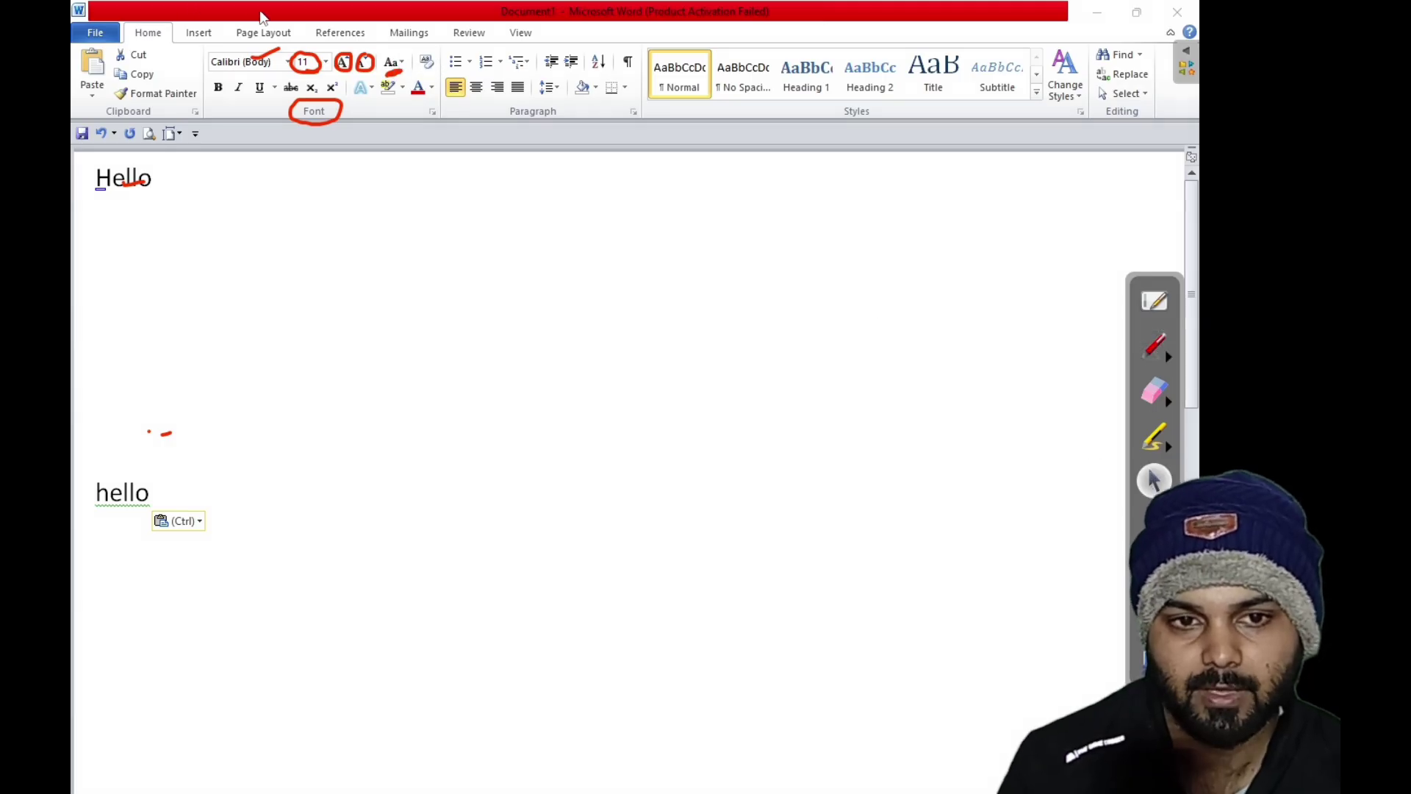
pyautogui.click(432, 68)
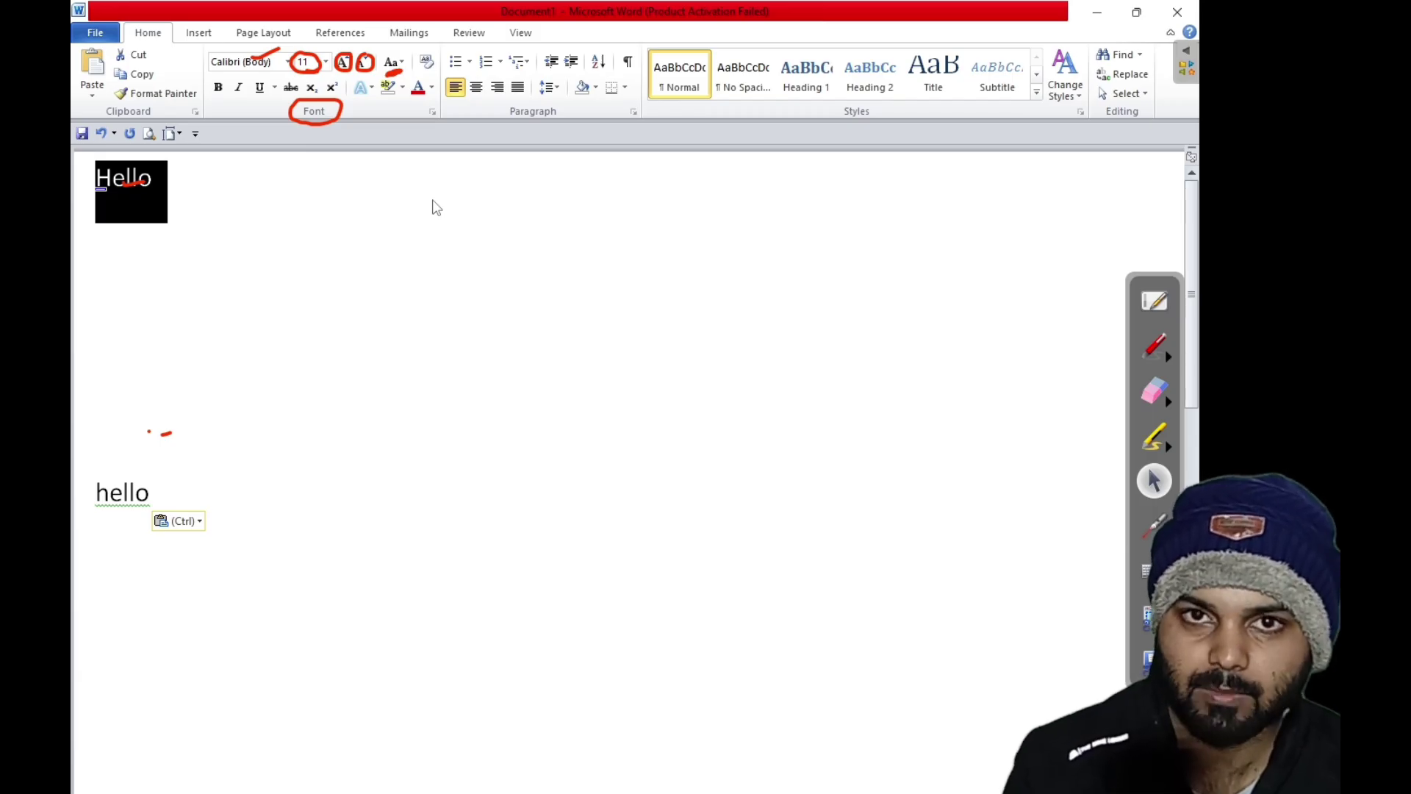
pyautogui.click(1154, 391)
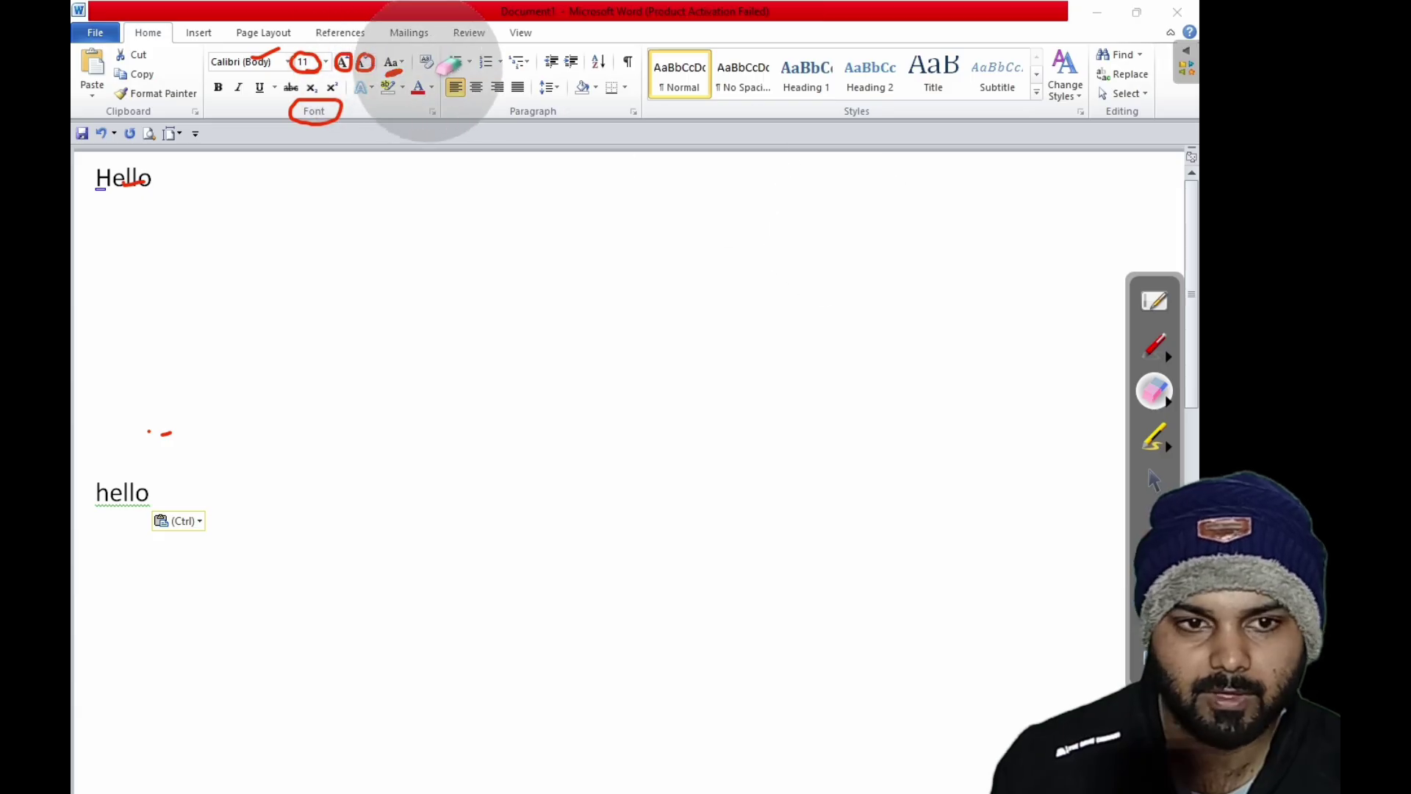
pyautogui.moveTo(444, 82); pyautogui.dragTo(136, 214)
pyautogui.moveTo(297, 721); pyautogui.dragTo(126, 466)
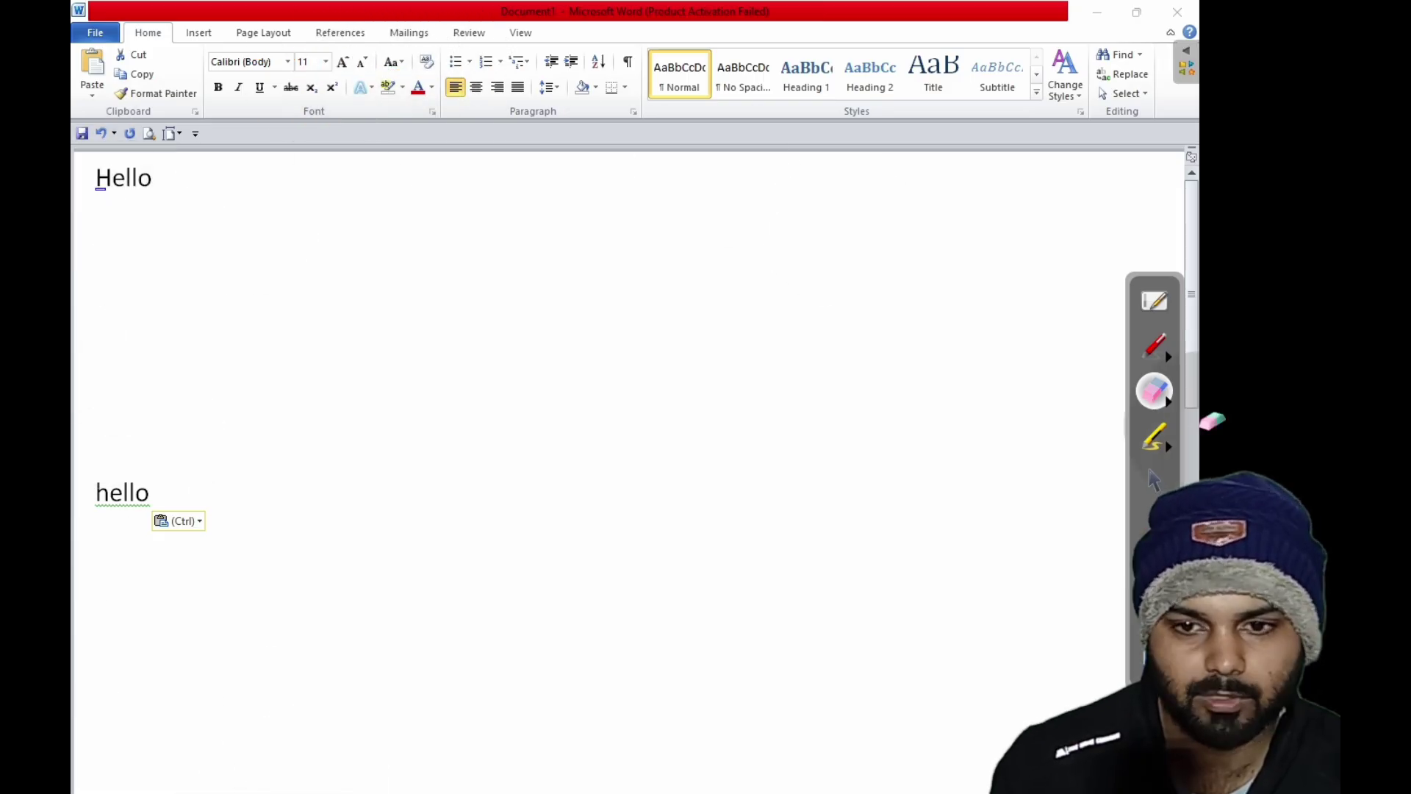
# Circle Bold, Italic and Underline in red, and handwrite an underlined "strike through" label with an arrow from the Strikethrough control.
pyautogui.click(1154, 345)
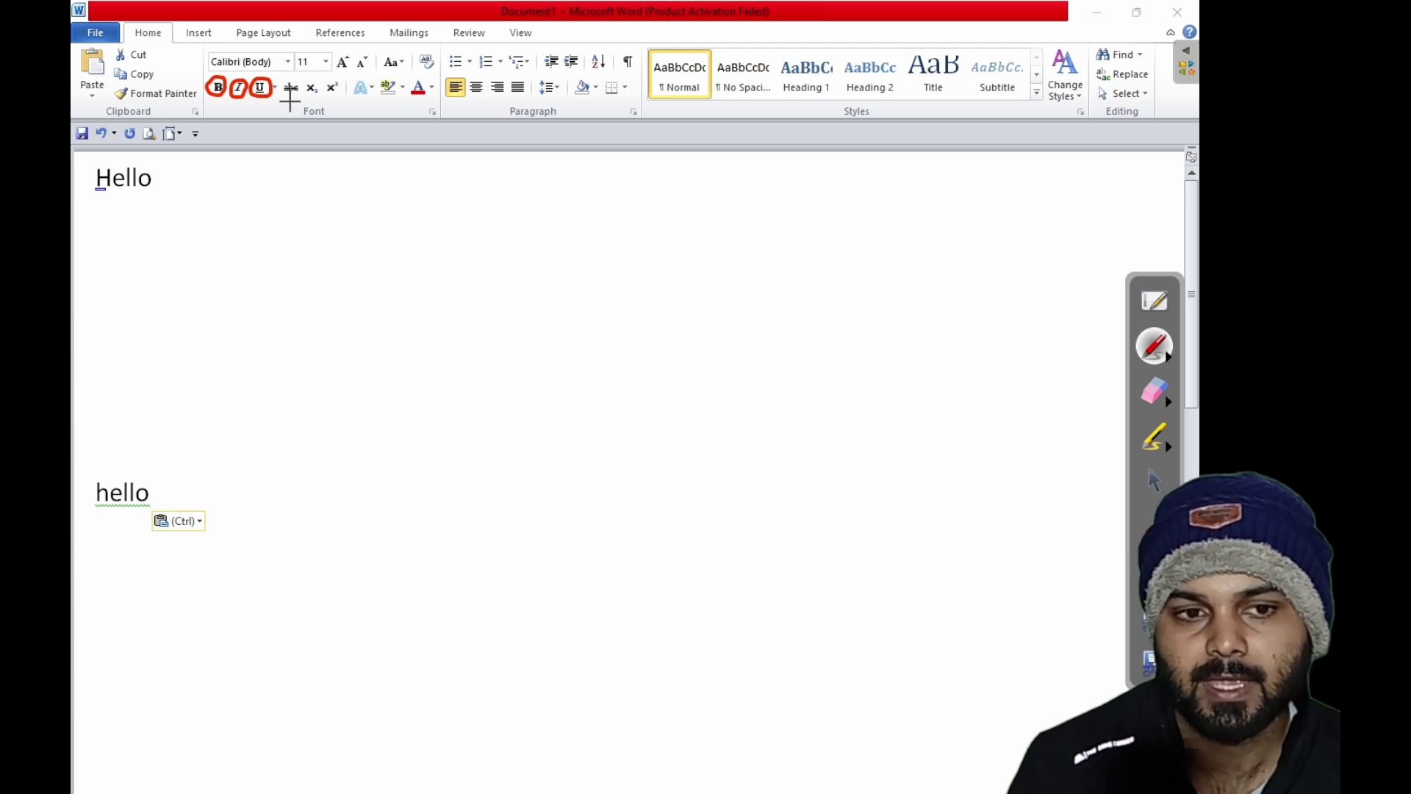
pyautogui.moveTo(292, 94)
pyautogui.mouseDown()
pyautogui.moveTo(312, 199)
pyautogui.moveTo(396, 180)
pyautogui.moveTo(404, 158)
pyautogui.moveTo(422, 182)
pyautogui.moveTo(435, 157)
pyautogui.moveTo(447, 163)
pyautogui.moveTo(455, 190)
pyautogui.mouseUp()
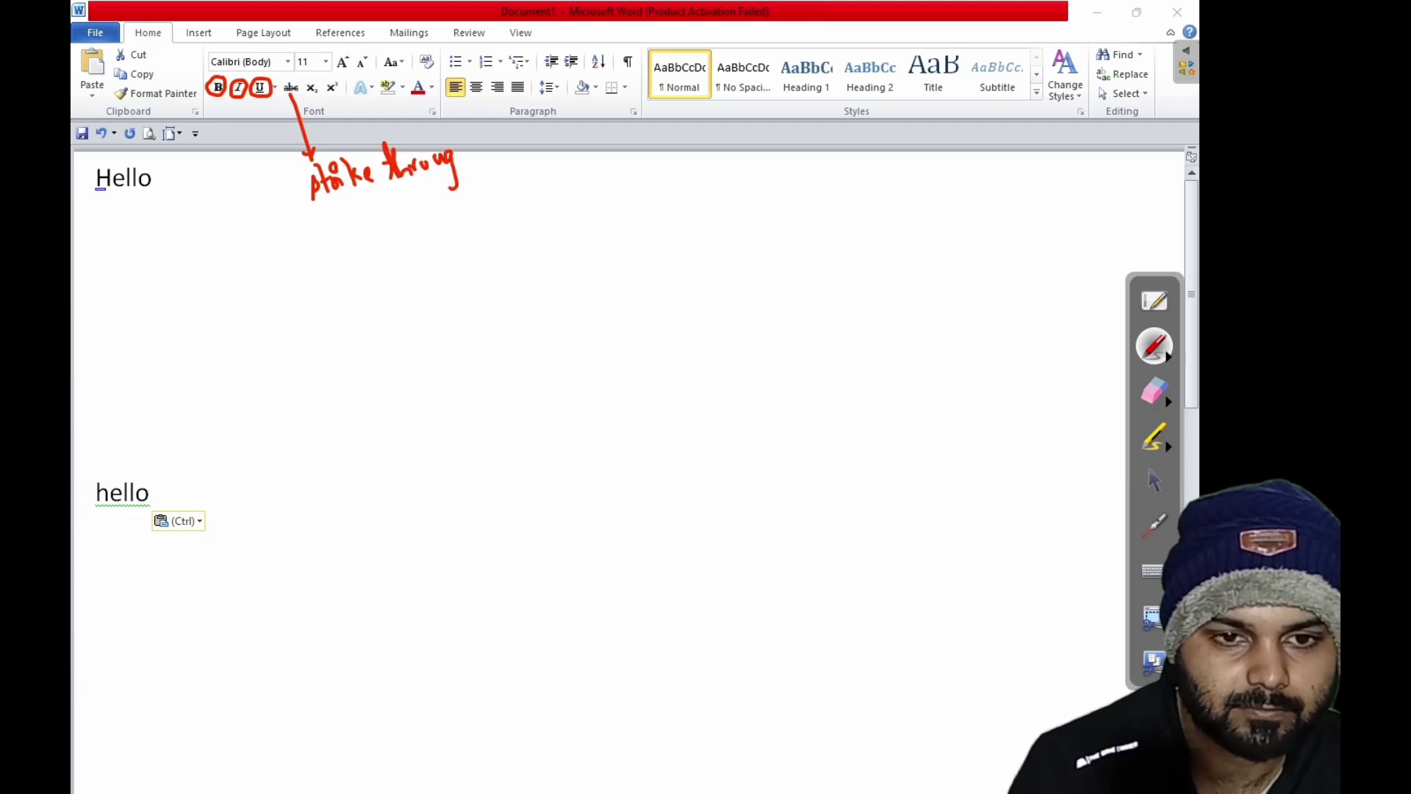
pyautogui.moveTo(454, 122); pyautogui.dragTo(472, 147)
pyautogui.moveTo(373, 191); pyautogui.dragTo(429, 180)
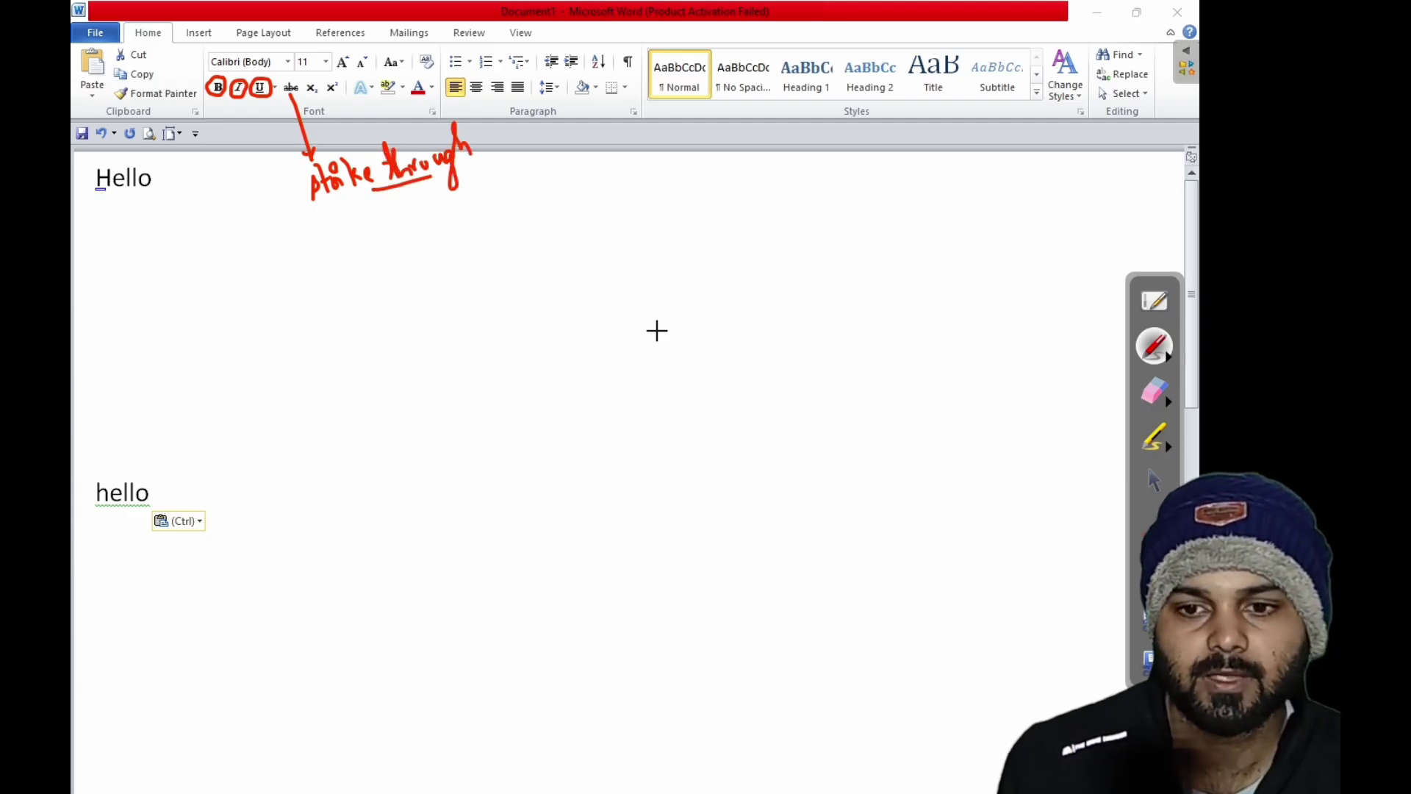
# Set the red pen to its thinnest stroke and draw a line through the first-line "Hello".
pyautogui.click(1171, 357)
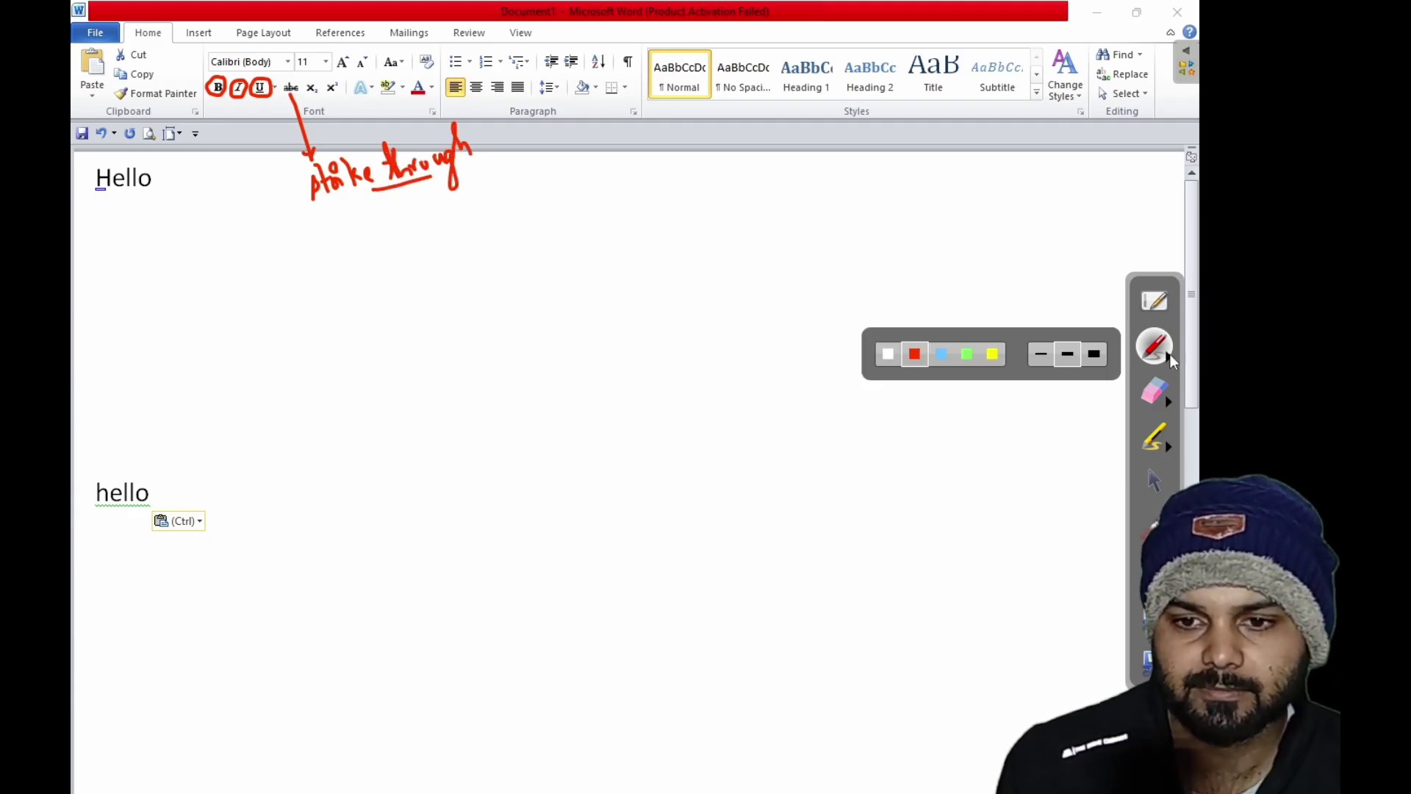
pyautogui.click(1044, 352)
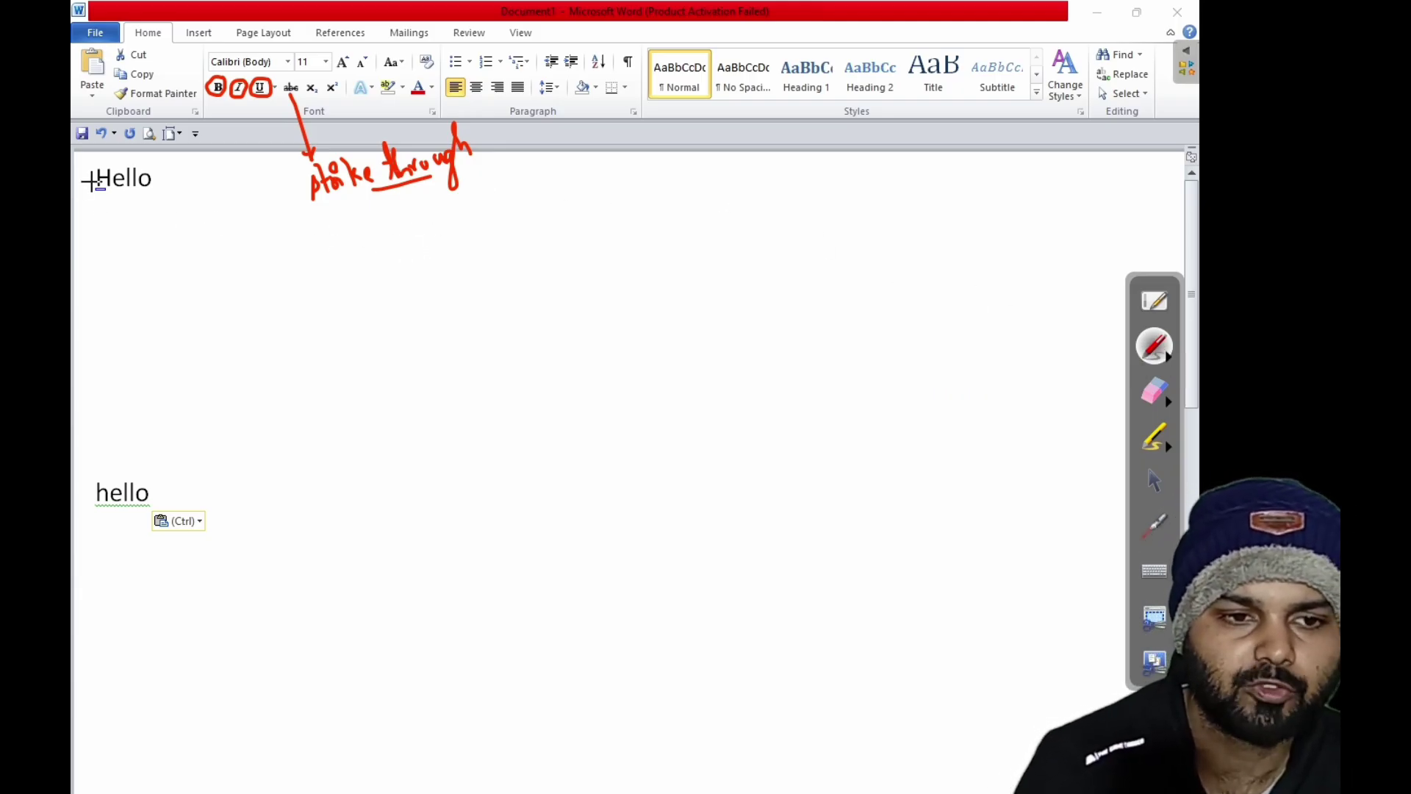
pyautogui.moveTo(130, 176); pyautogui.dragTo(165, 169)
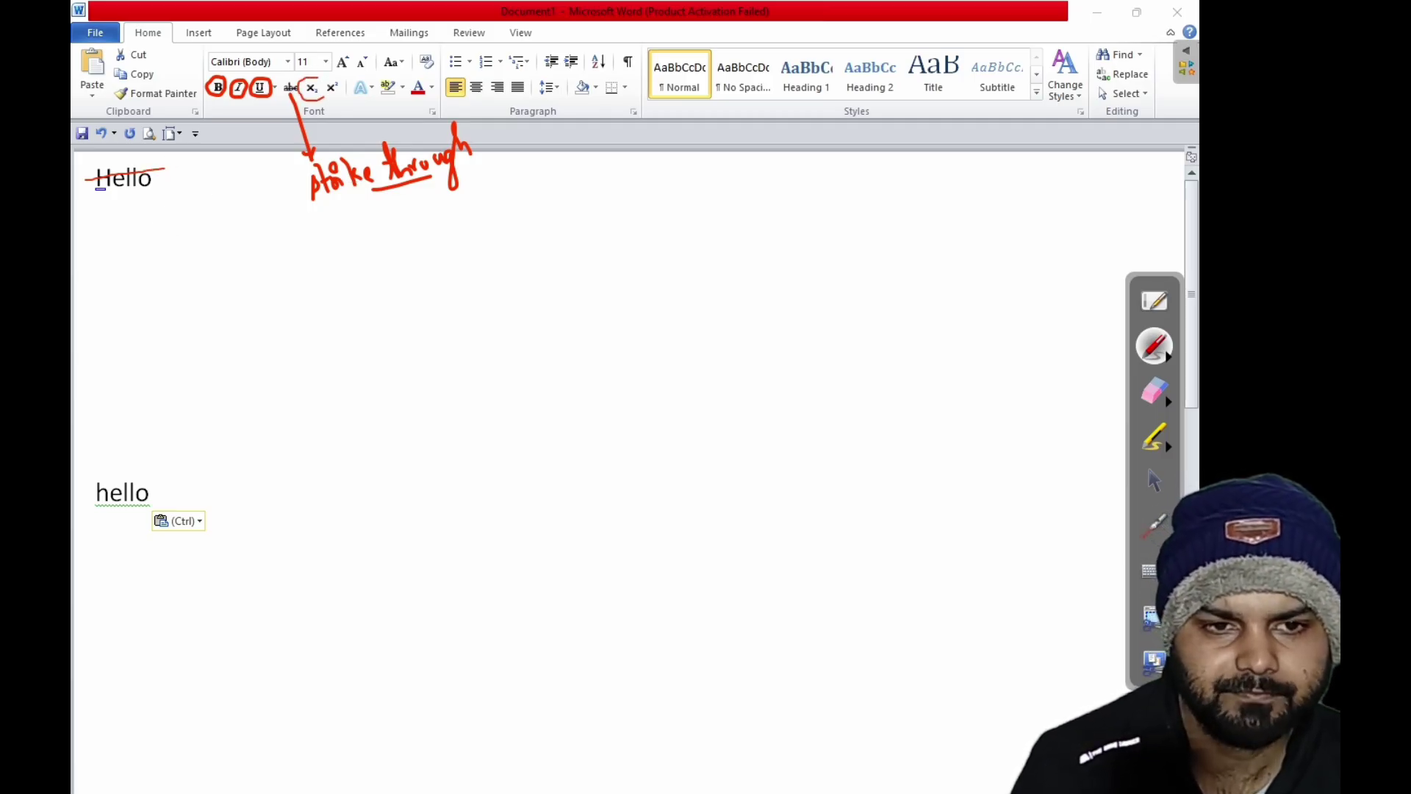
# Circle the Subscript and Superscript controls and handwrite "subscript" and "superscript" at the ends of arrows drawn from them.
pyautogui.moveTo(305, 111)
pyautogui.mouseDown()
pyautogui.moveTo(280, 257)
pyautogui.moveTo(337, 277)
pyautogui.moveTo(339, 294)
pyautogui.moveTo(368, 253)
pyautogui.moveTo(356, 227)
pyautogui.moveTo(382, 250)
pyautogui.mouseUp()
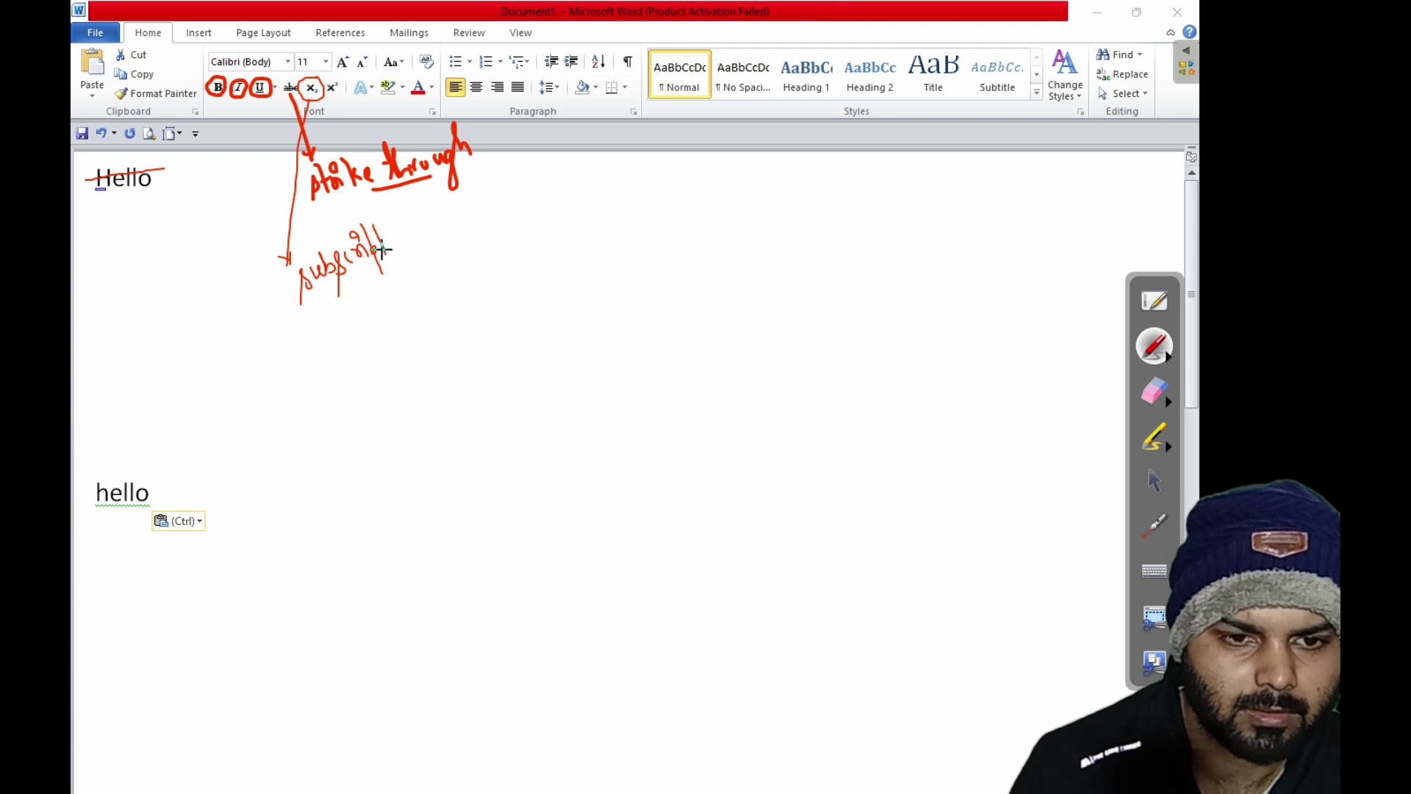
pyautogui.moveTo(335, 101)
pyautogui.mouseDown()
pyautogui.moveTo(443, 234)
pyautogui.moveTo(451, 300)
pyautogui.moveTo(481, 257)
pyautogui.moveTo(489, 282)
pyautogui.mouseUp()
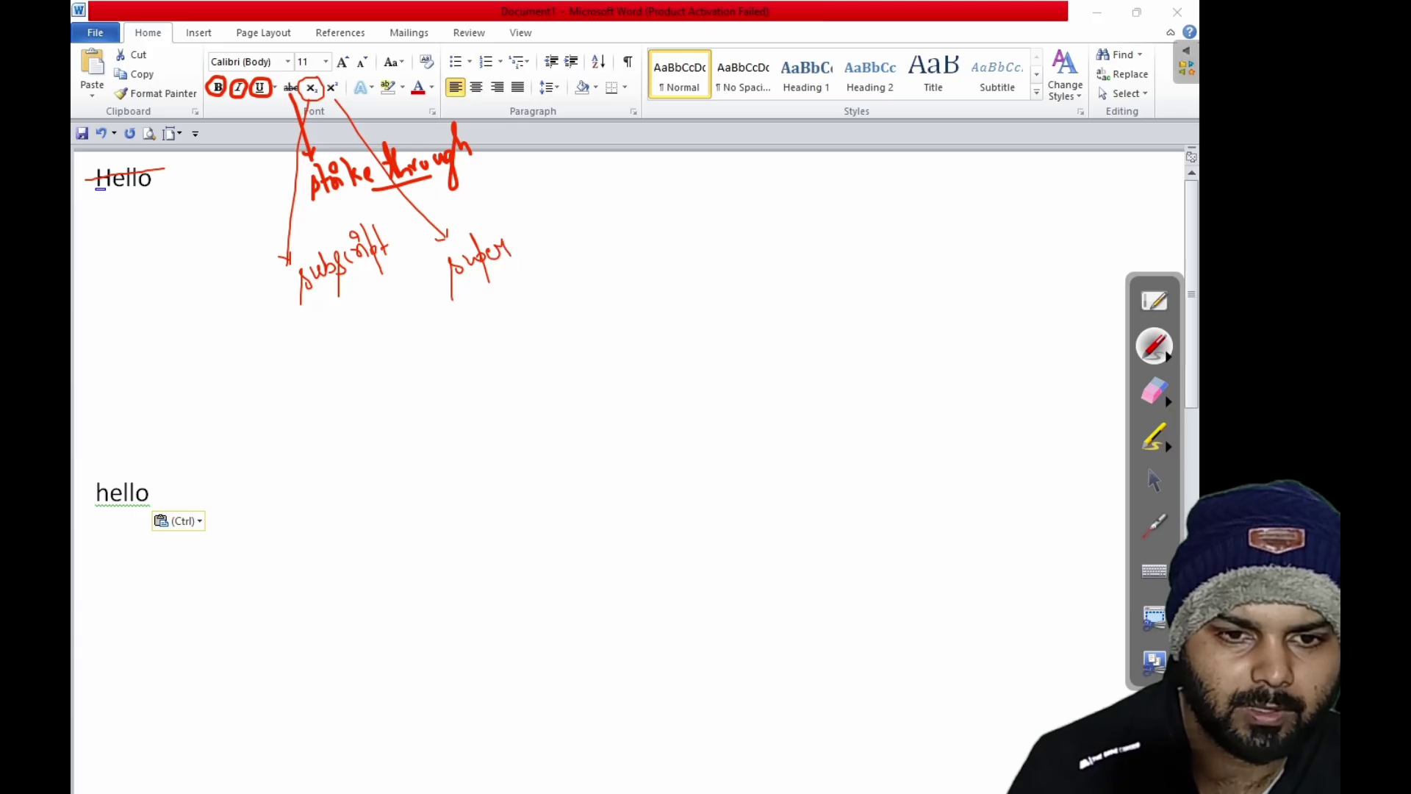
pyautogui.moveTo(521, 232)
pyautogui.mouseDown()
pyautogui.moveTo(512, 261)
pyautogui.moveTo(534, 211)
pyautogui.moveTo(553, 262)
pyautogui.moveTo(562, 210)
pyautogui.mouseUp()
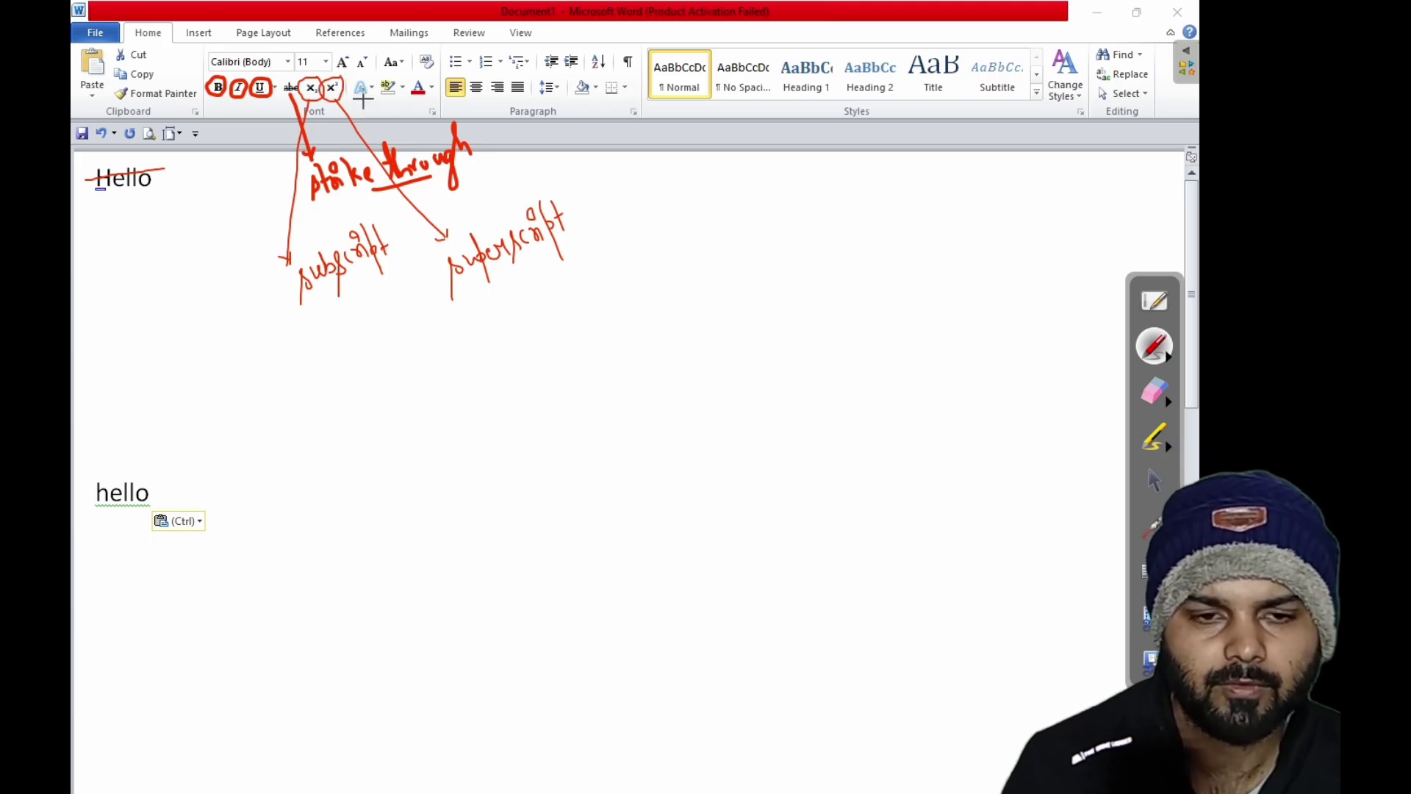
# Erase all pen annotations and return to the normal pointer.
pyautogui.click(1155, 391)
pyautogui.moveTo(1088, 488)
pyautogui.mouseDown()
pyautogui.moveTo(384, 221)
pyautogui.moveTo(757, 132)
pyautogui.moveTo(328, 172)
pyautogui.moveTo(139, 321)
pyautogui.moveTo(1102, 385)
pyautogui.mouseUp()
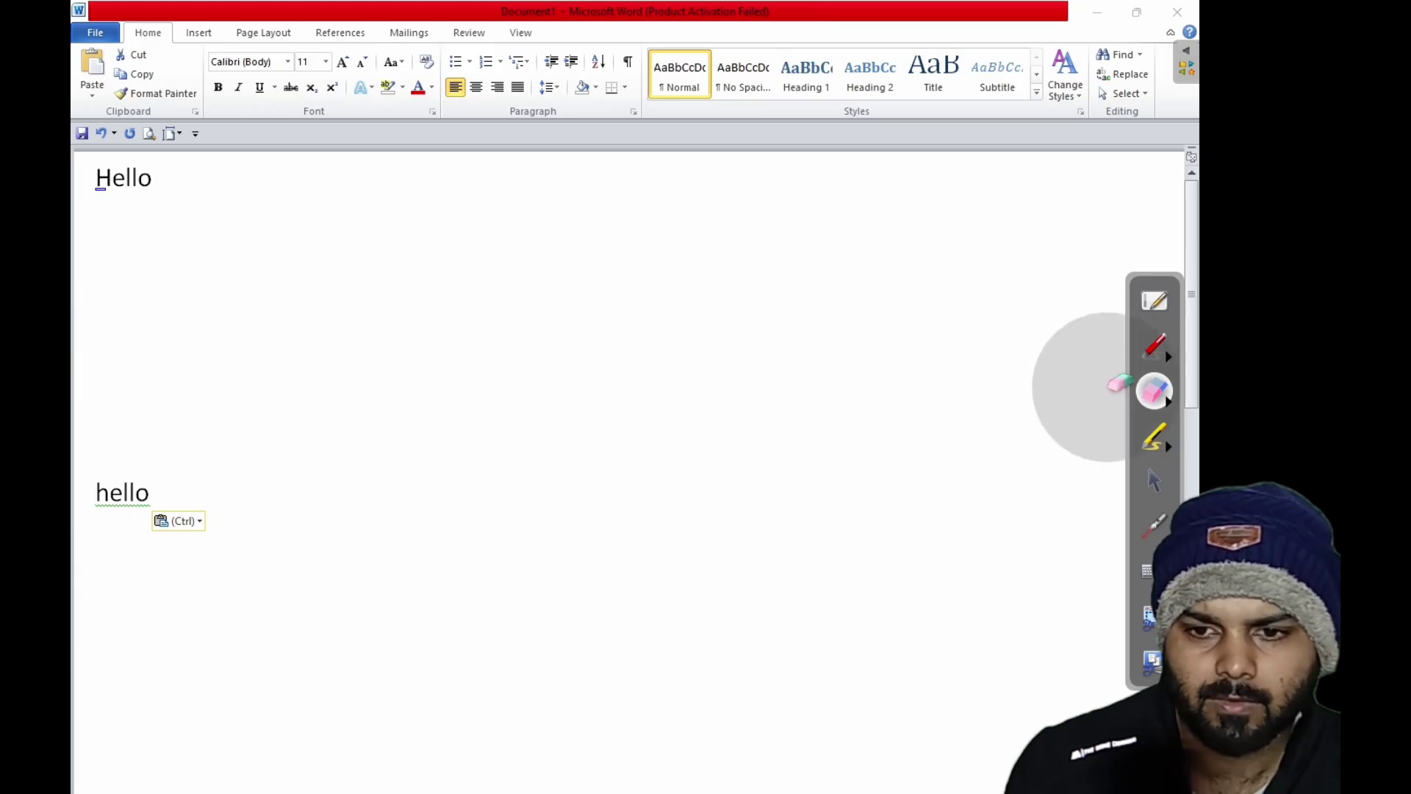
pyautogui.click(1155, 347)
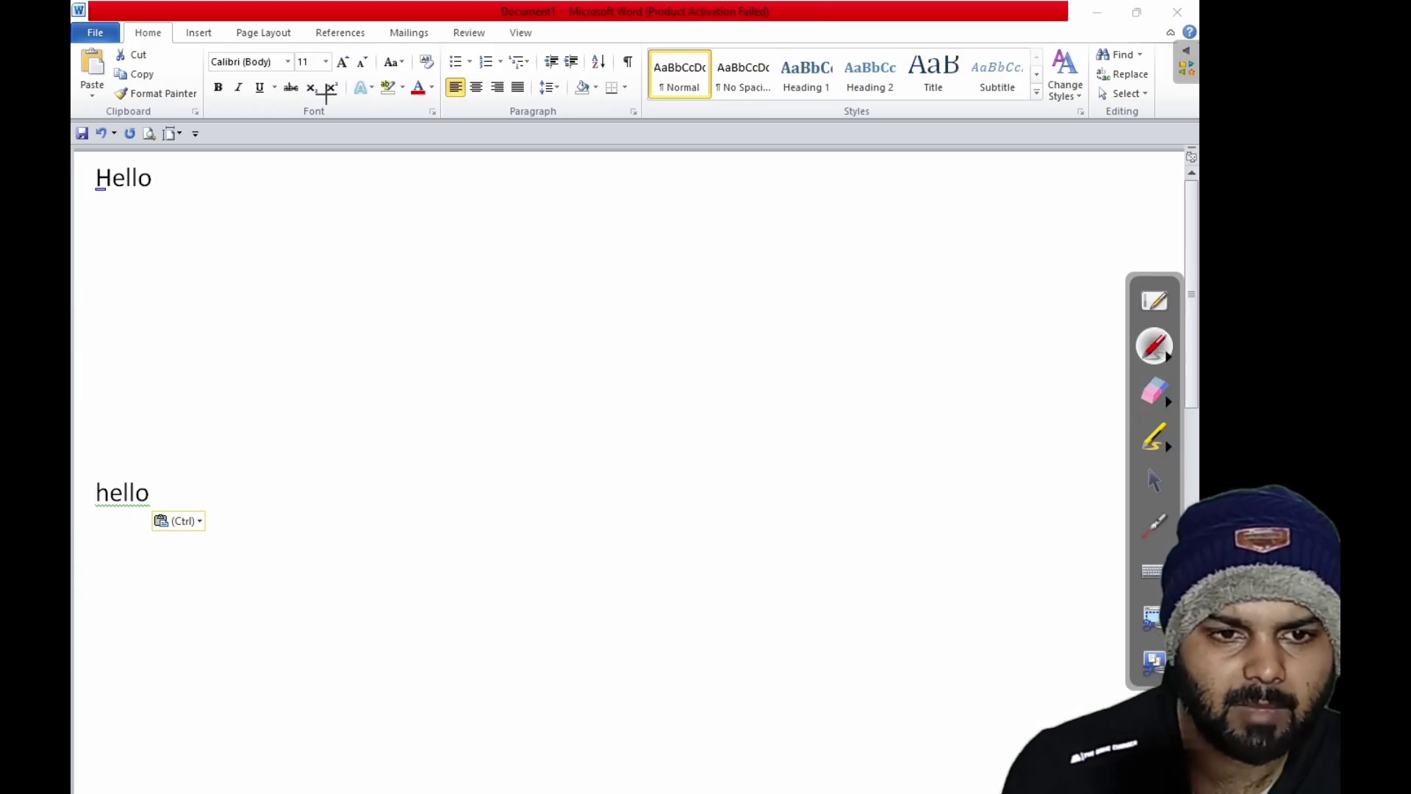
pyautogui.click(1152, 482)
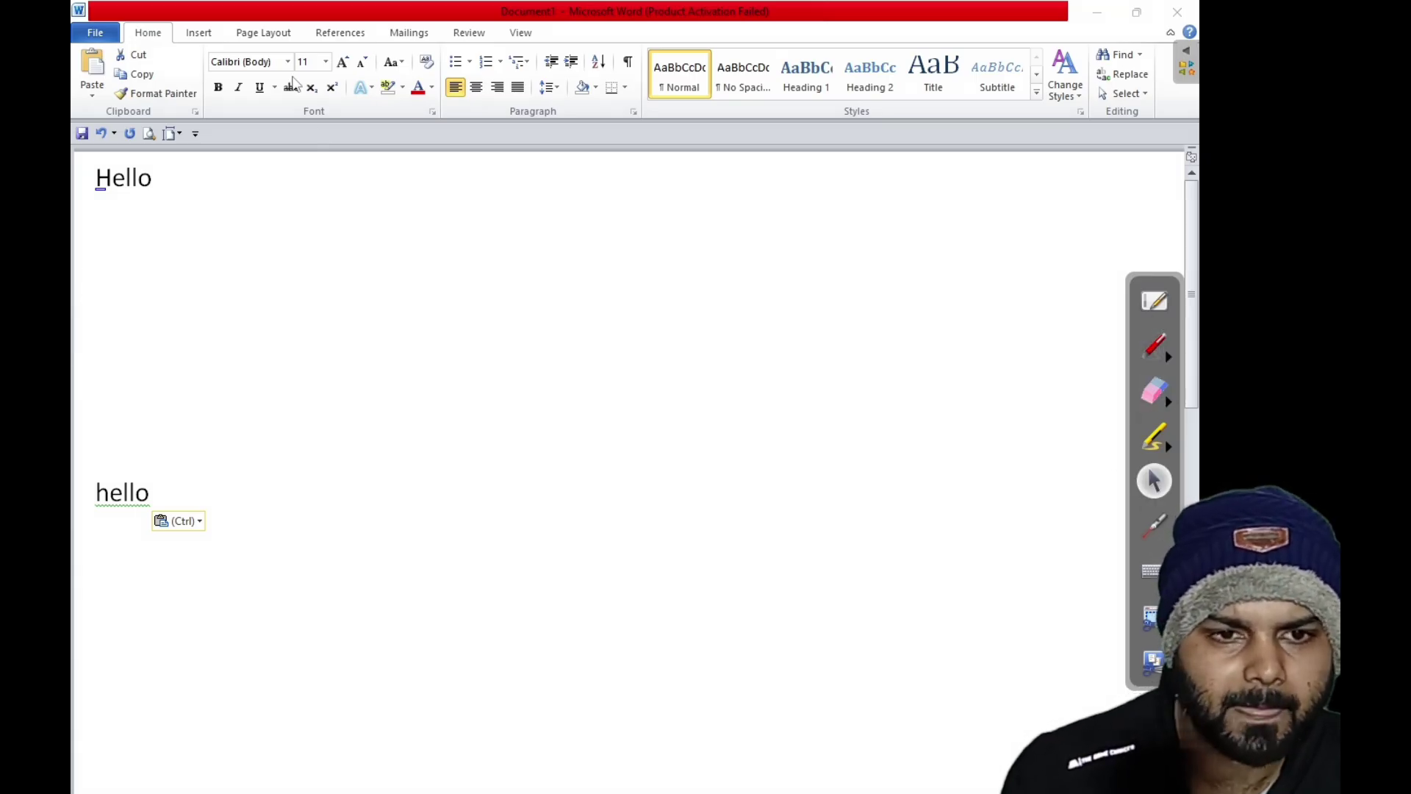
# Apply the text effect with an orange outline and white fill to the first-line "Hello" and deselect it.
pyautogui.click(369, 91)
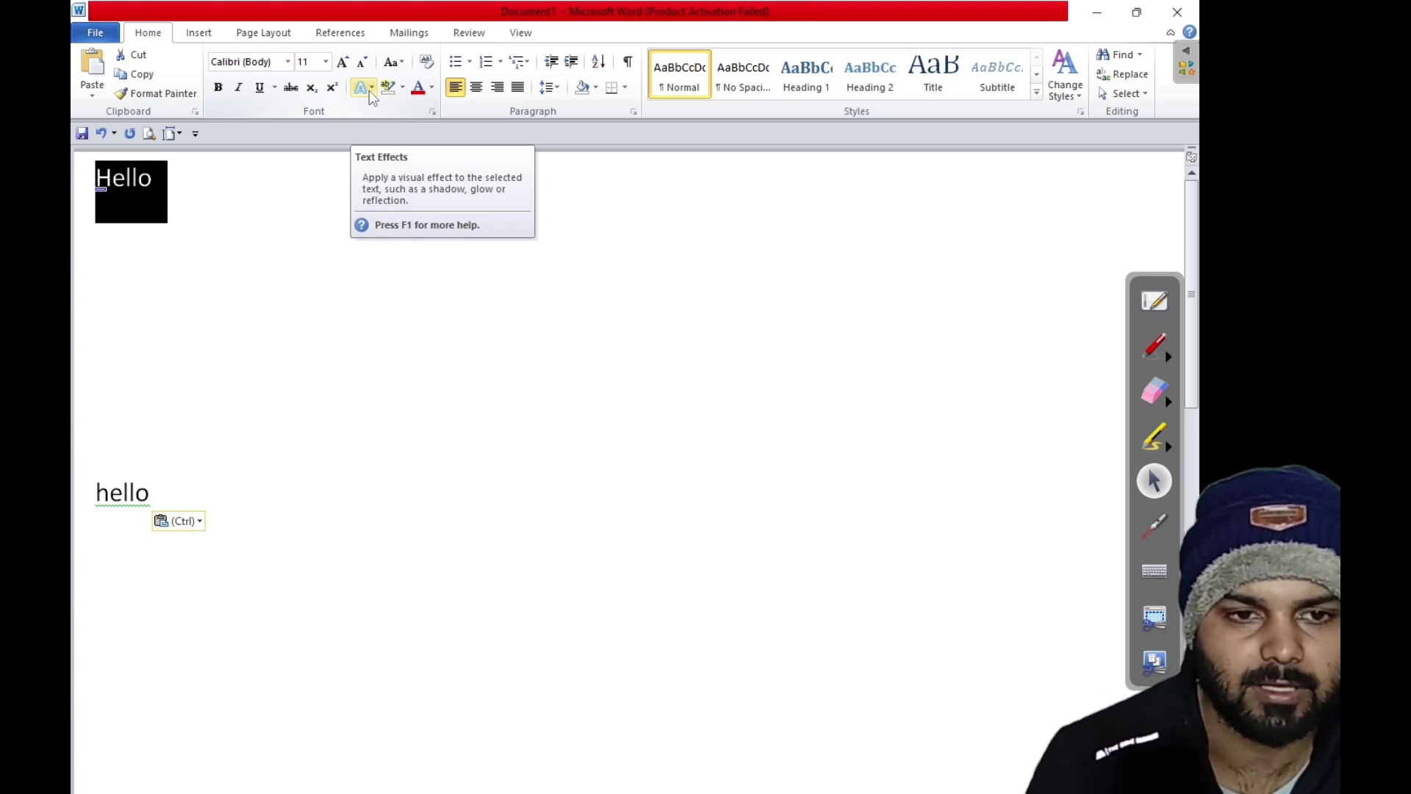
pyautogui.click(369, 90)
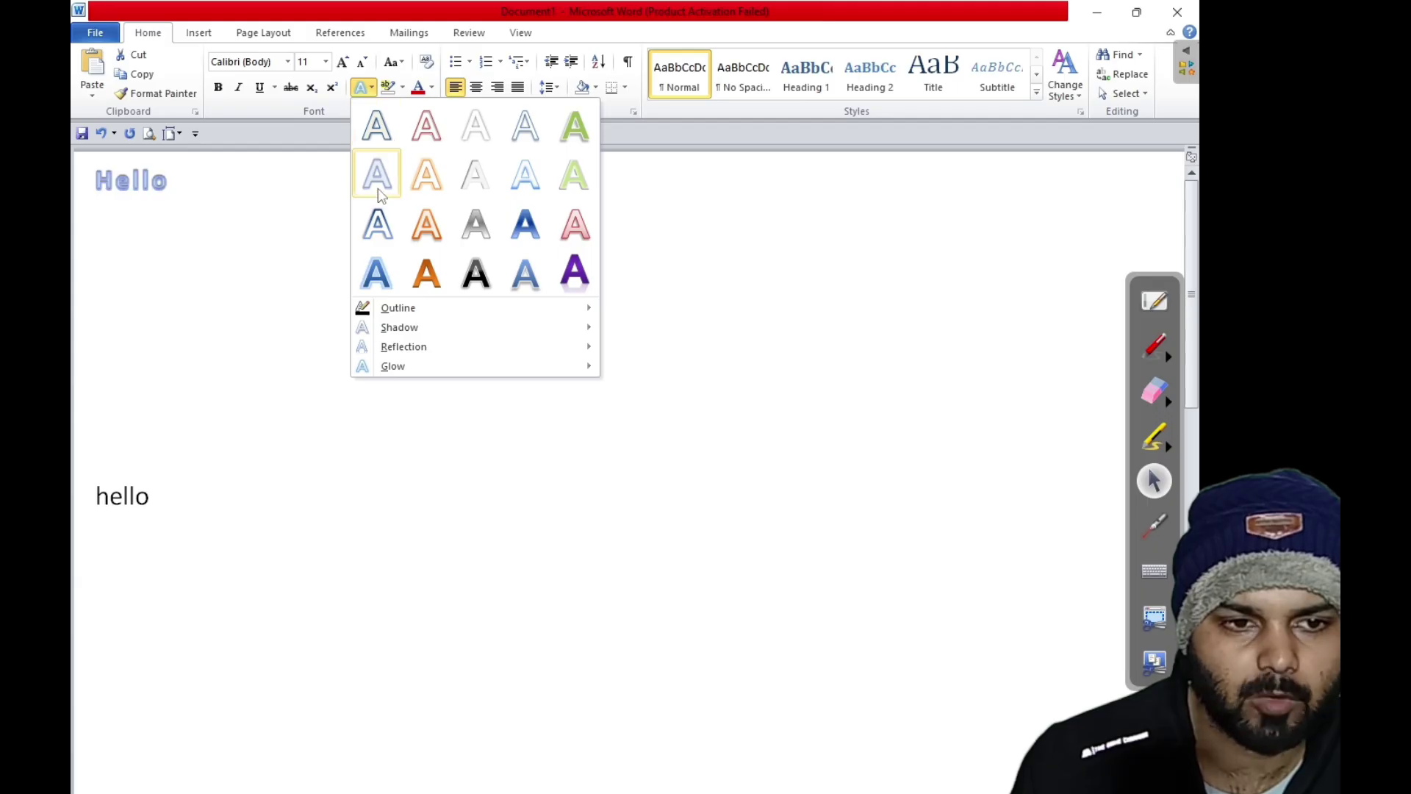
pyautogui.click(426, 175)
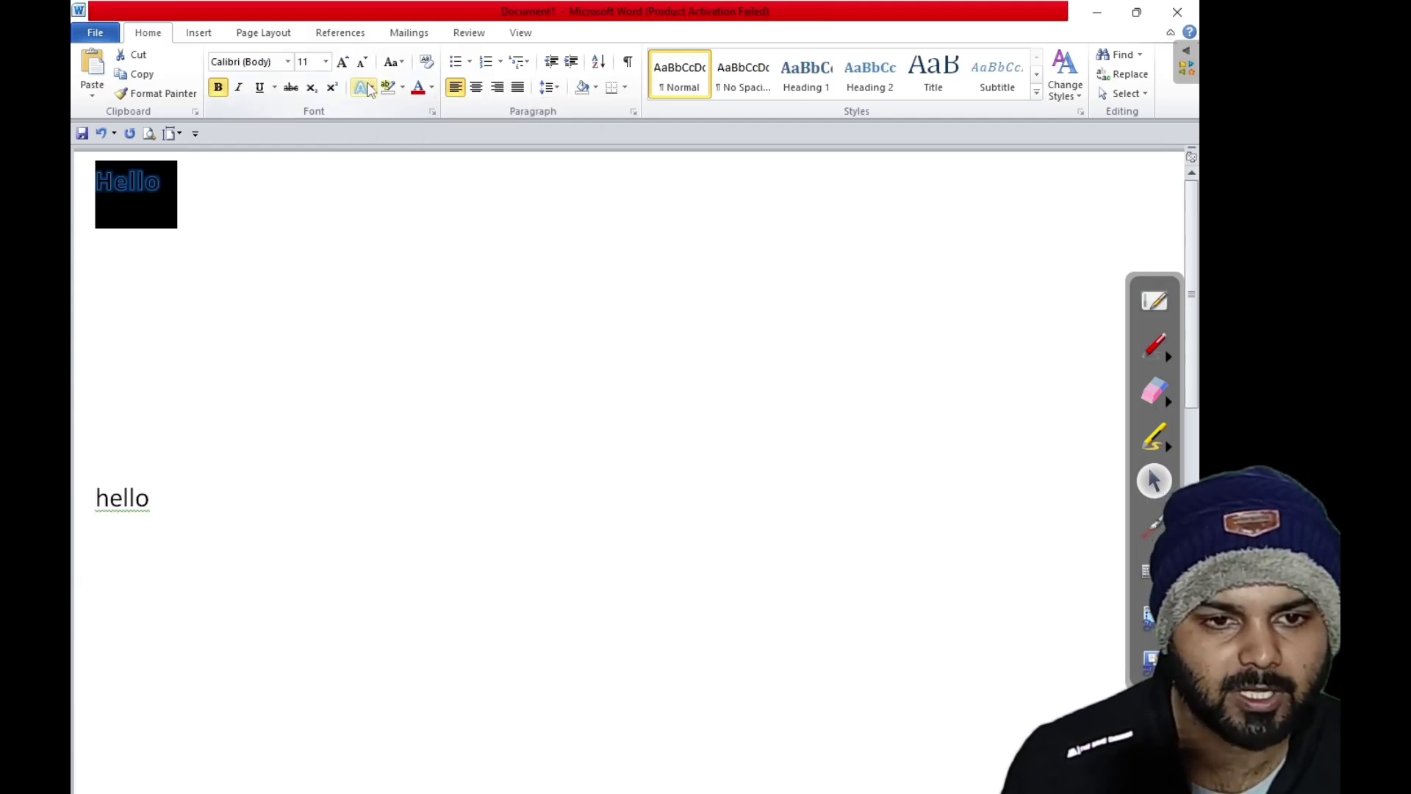
pyautogui.click(218, 199)
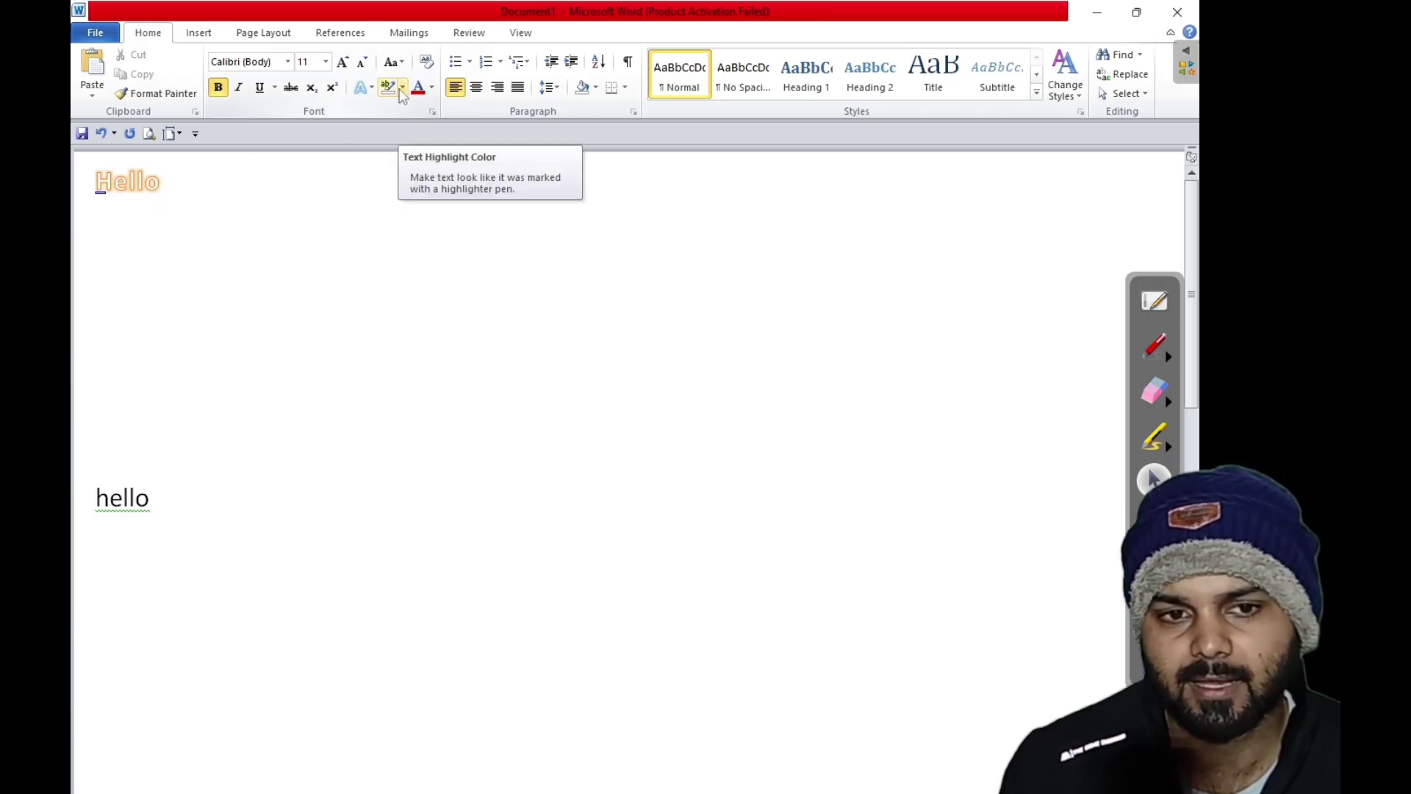
# Highlight the lower "hello" in yellow.
pyautogui.doubleClick(164, 494)
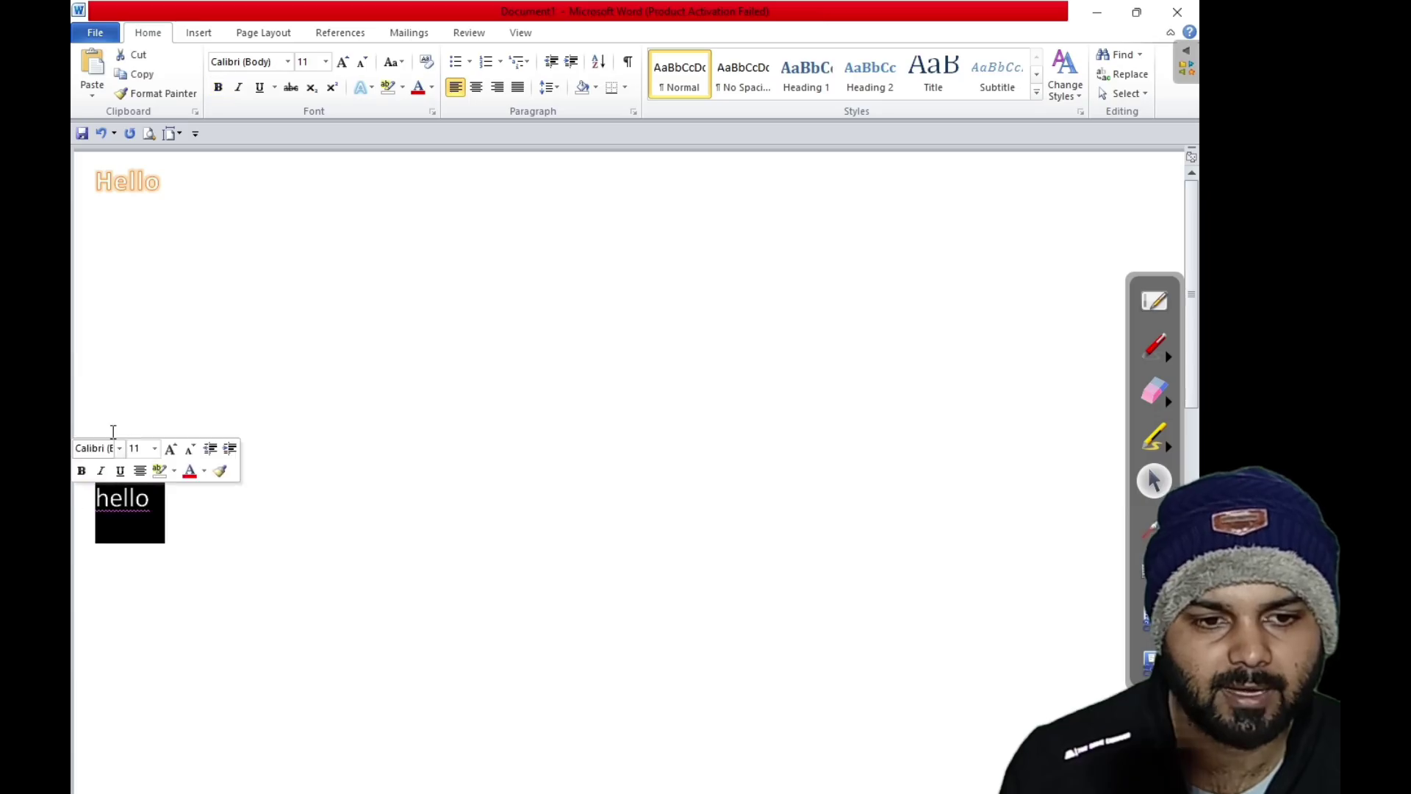
pyautogui.click(390, 88)
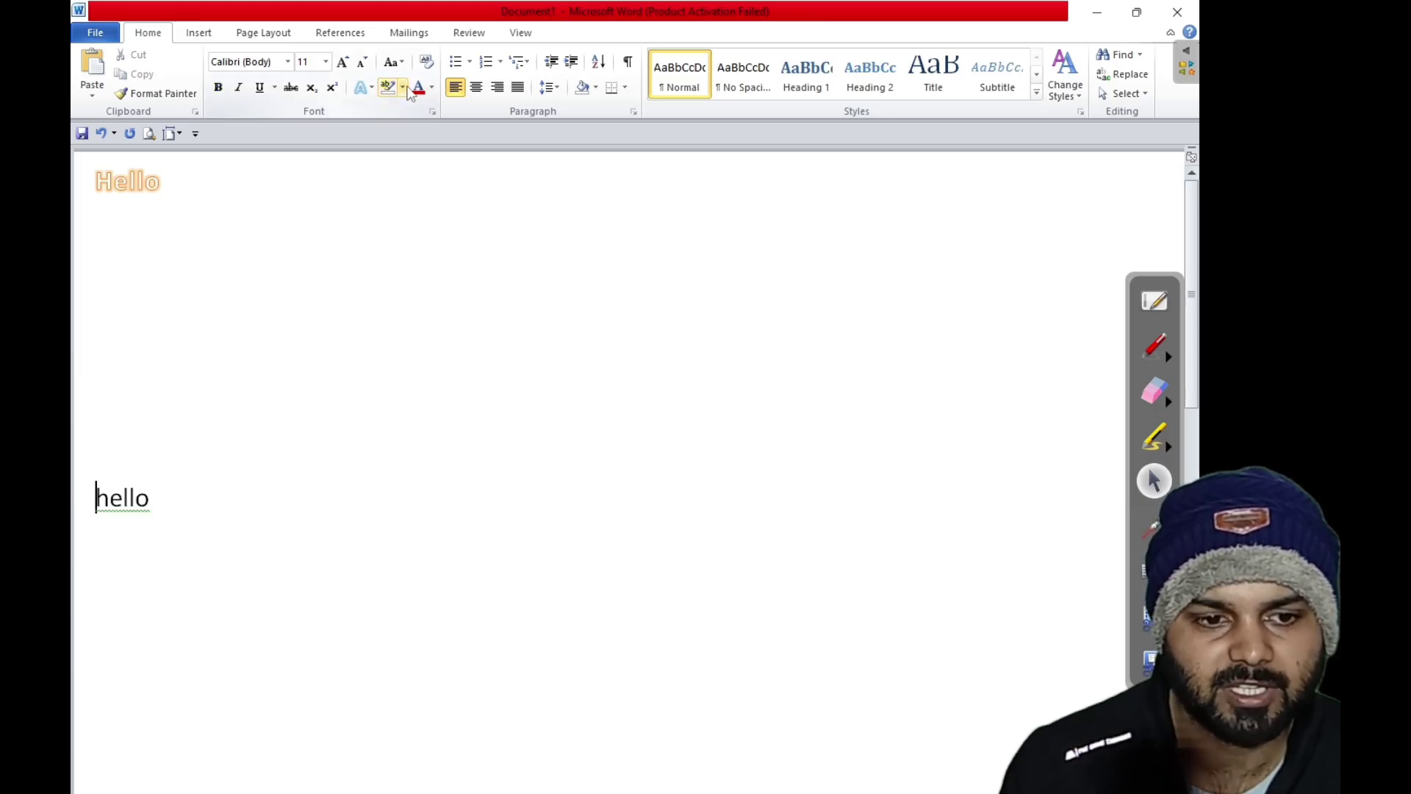
pyautogui.click(402, 88)
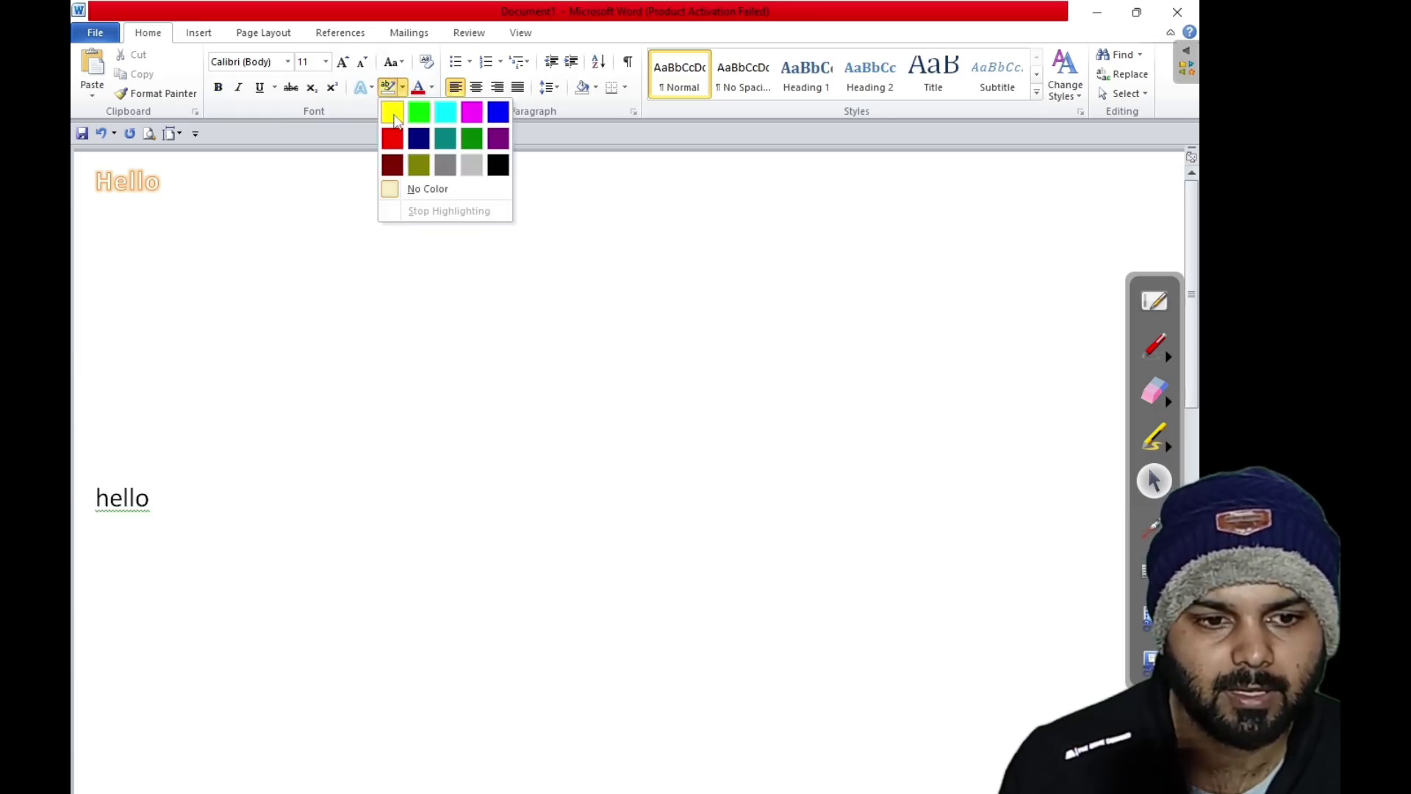
pyautogui.click(390, 112)
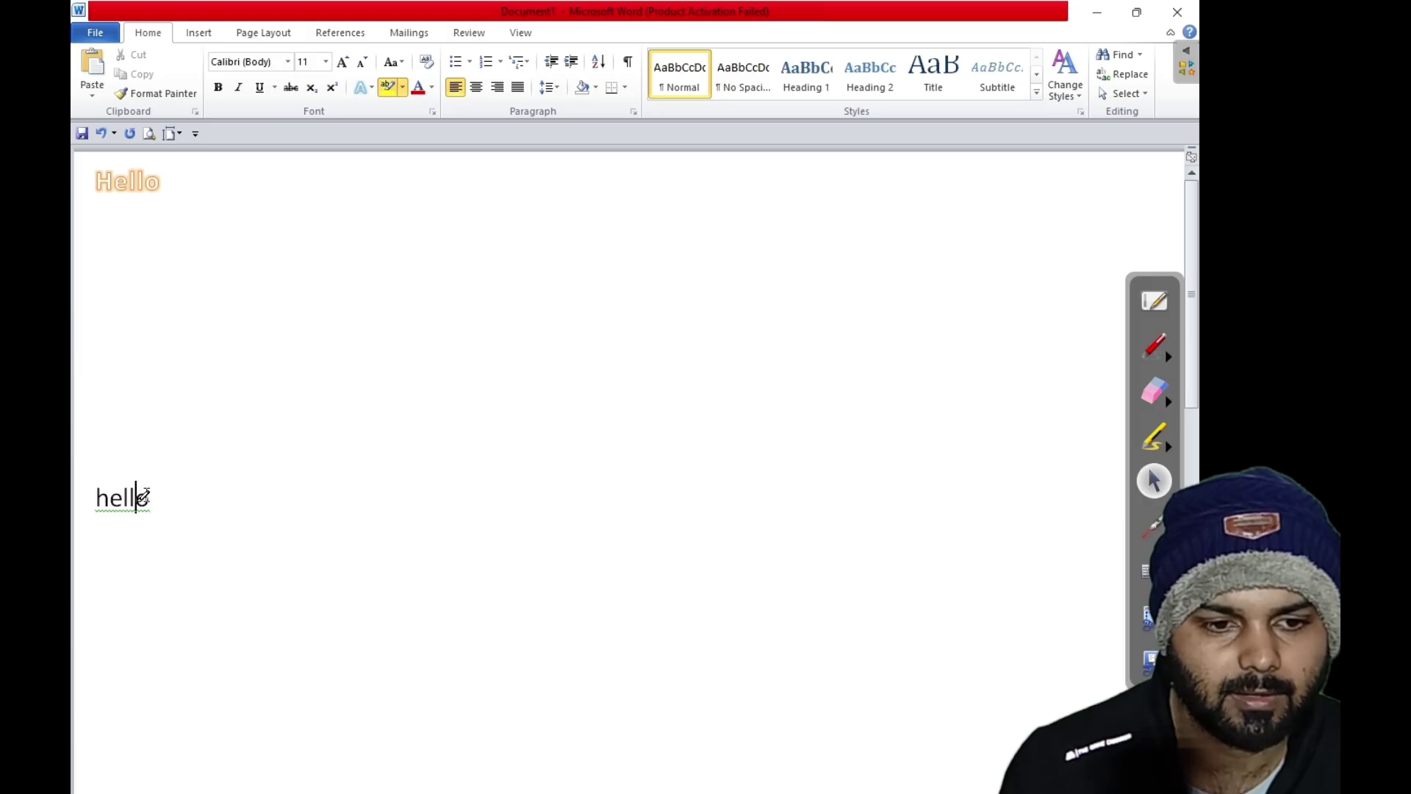
pyautogui.moveTo(152, 496); pyautogui.dragTo(94, 497)
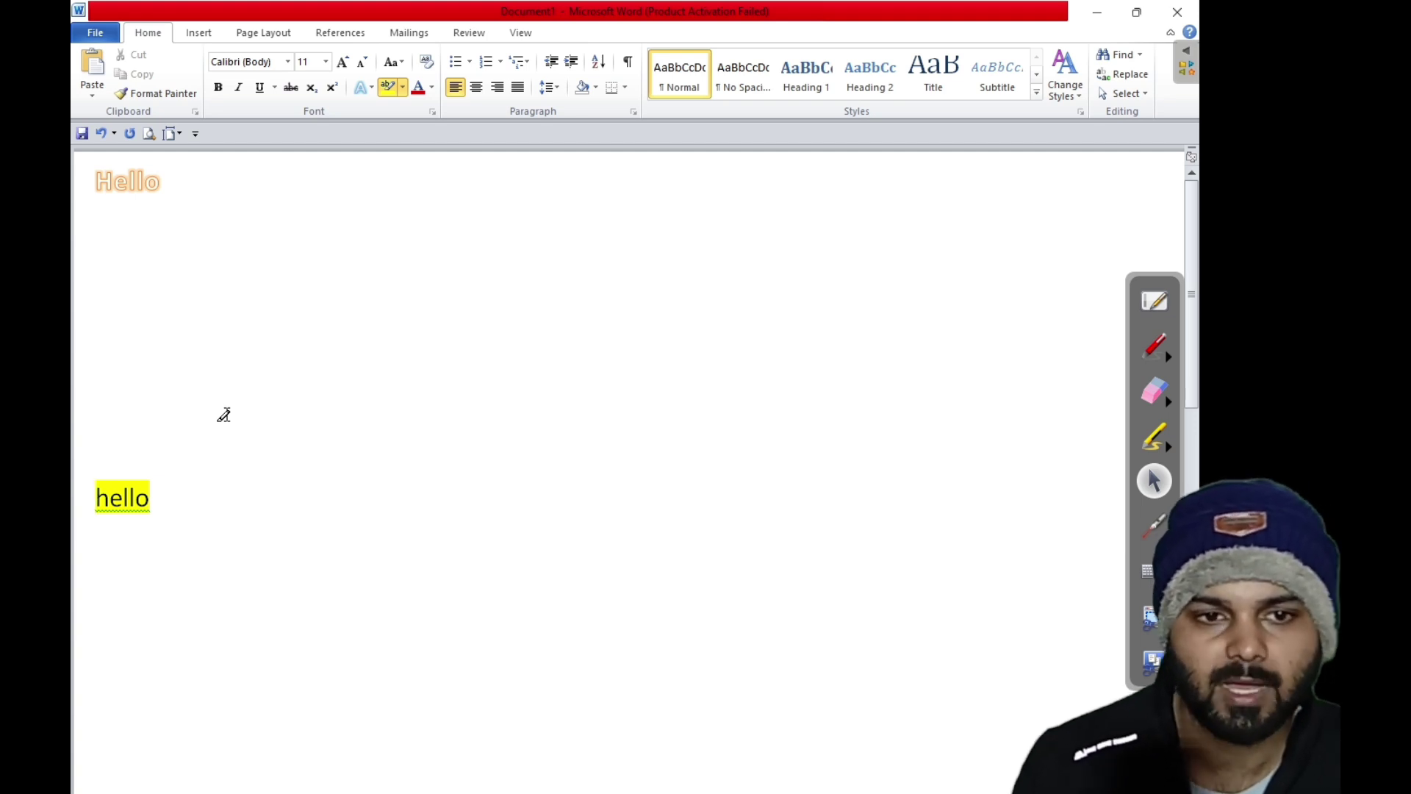
# Look at the font colour choices and switch back to the red annotation pen.
pyautogui.click(433, 88)
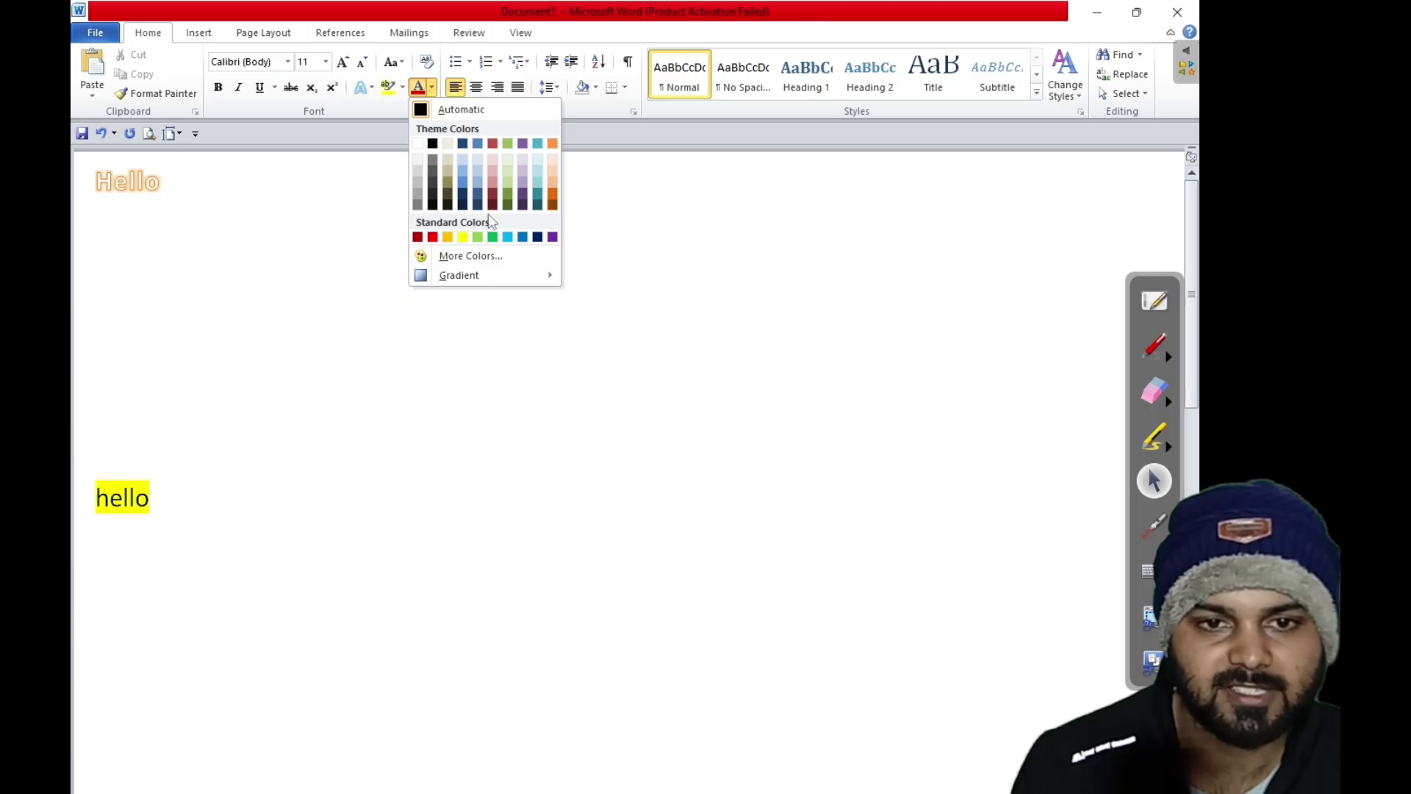
pyautogui.click(1155, 348)
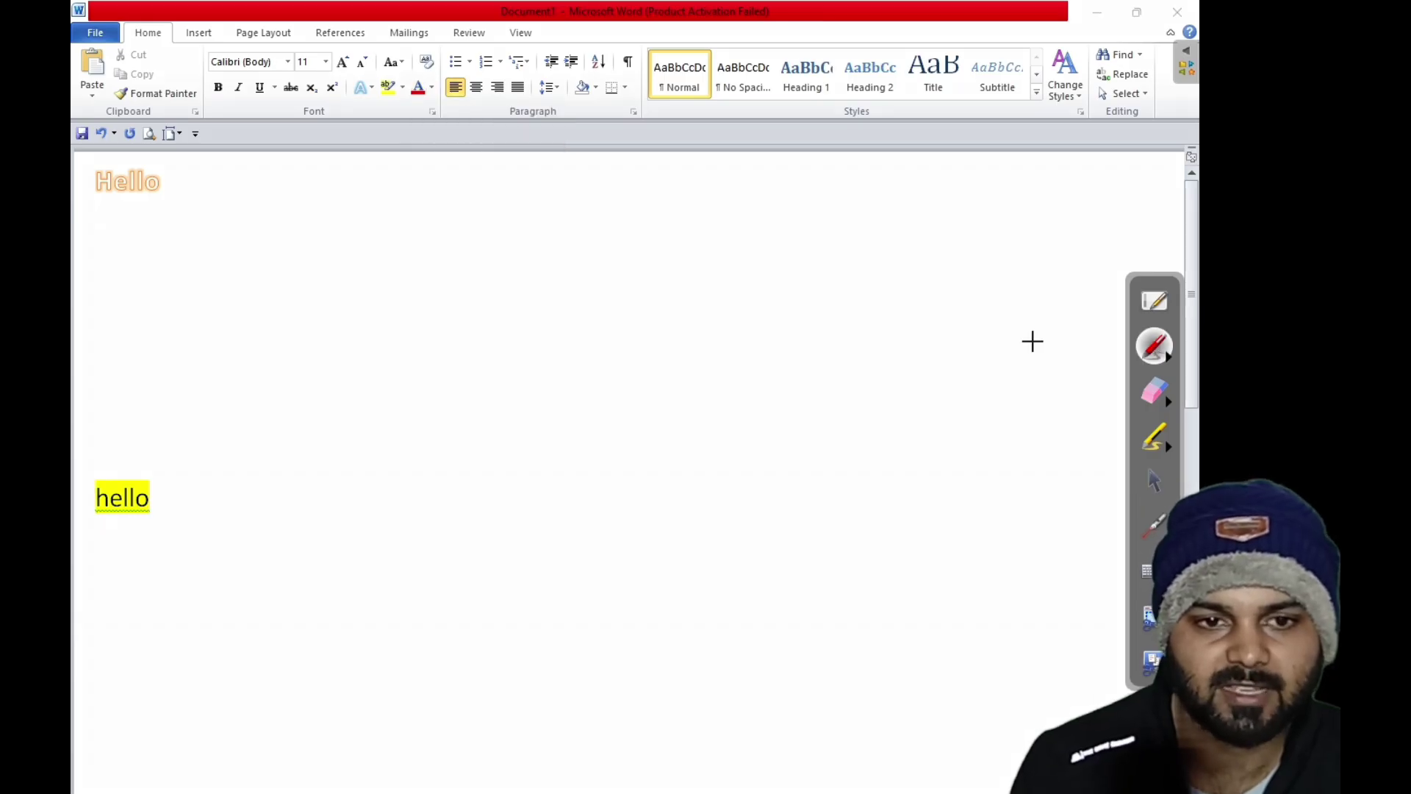